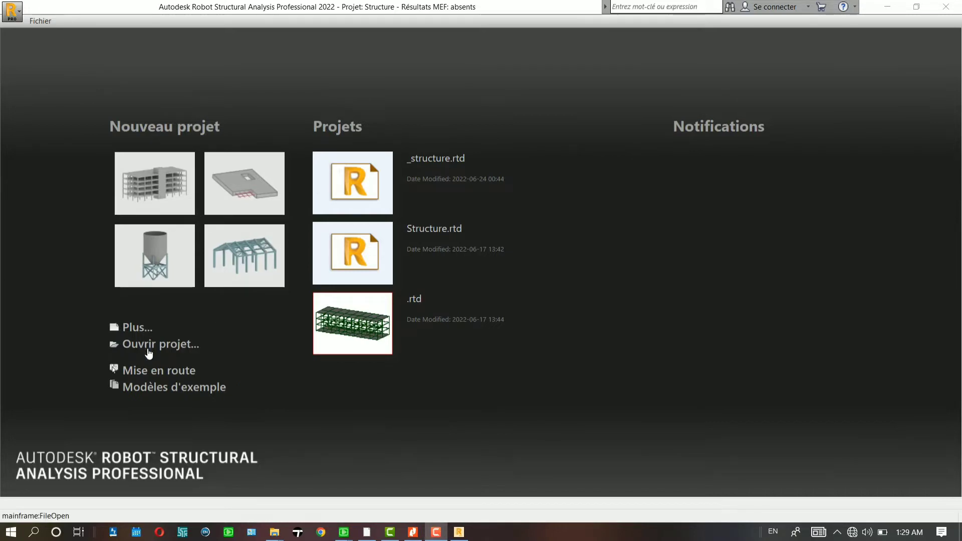
- Create a new building structure project from the full selection of project types
left_click(142, 331)
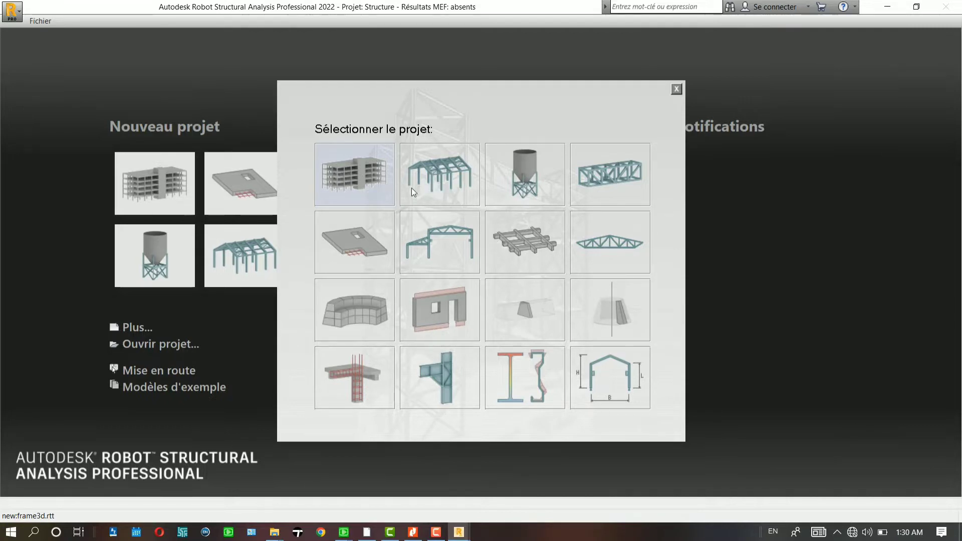
left_click(366, 173)
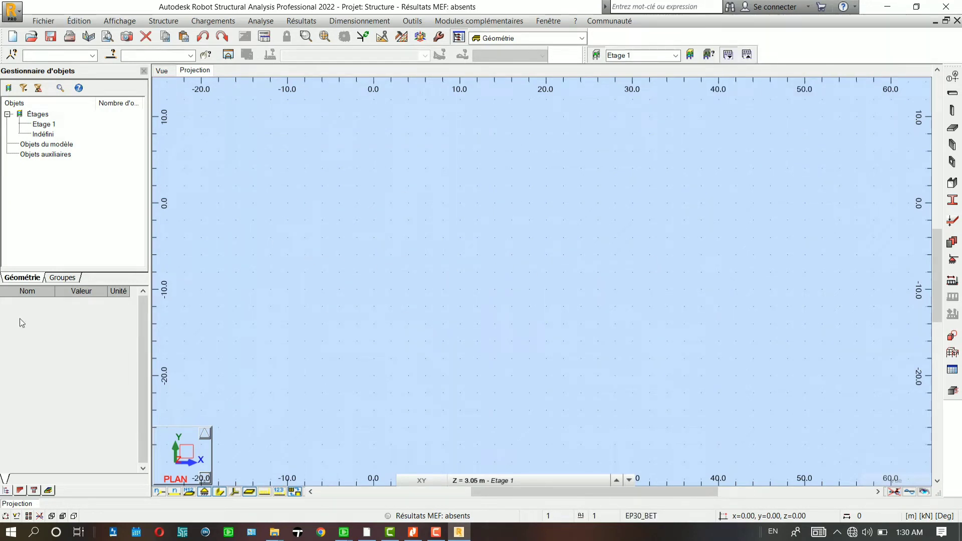
- Examine the snap mode options and the list of available storey levels
left_click(5, 517)
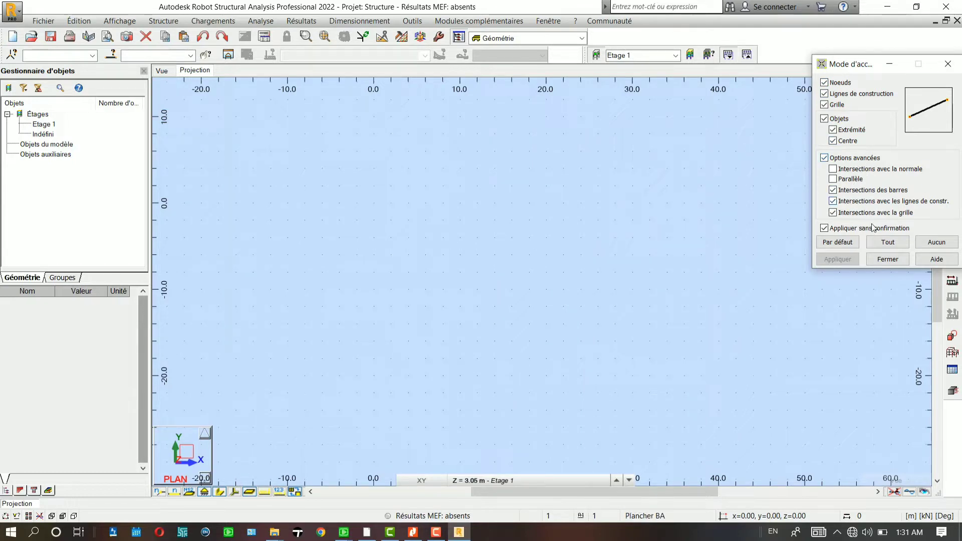
left_click(7, 517)
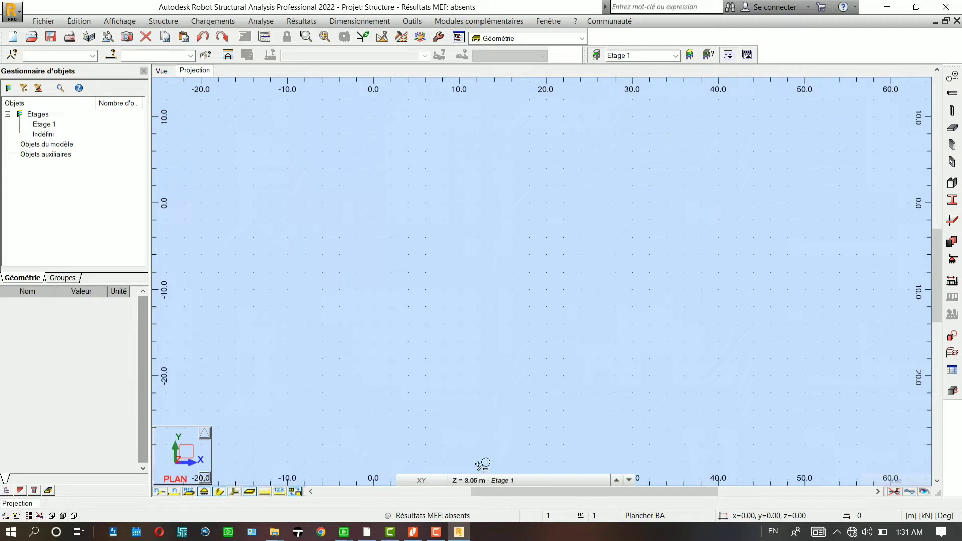
left_click(485, 479)
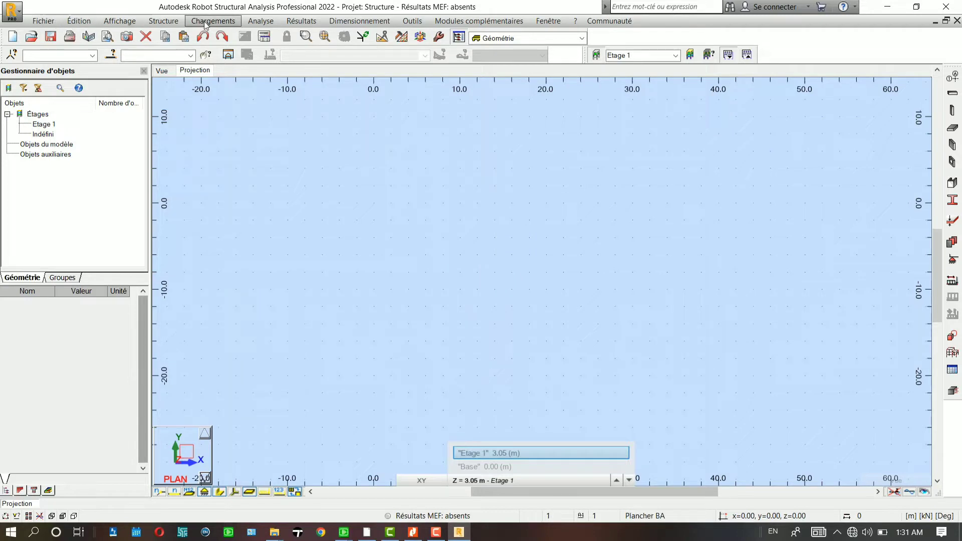
- View the new-project type selection and the dialog for opening an existing project, closing each without choosing anything
left_click(42, 22)
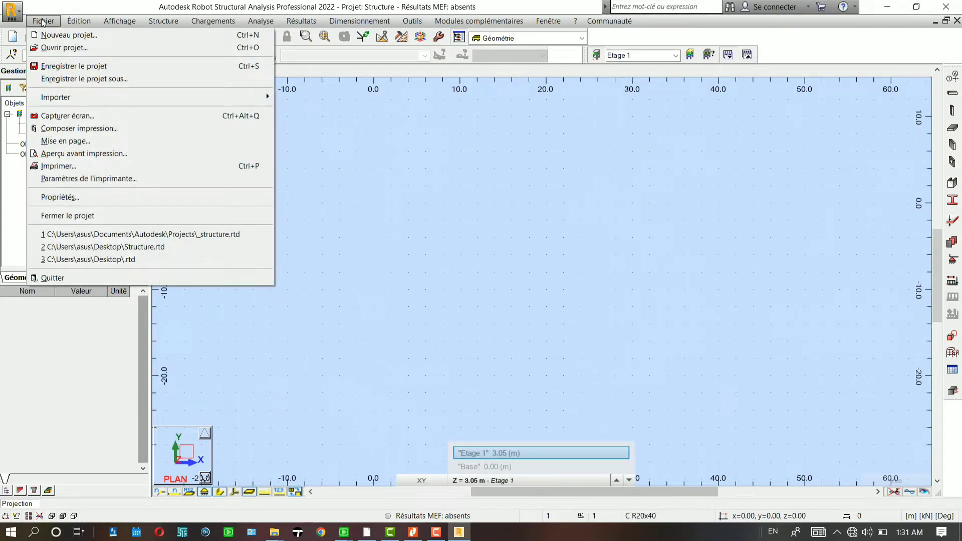
left_click(80, 36)
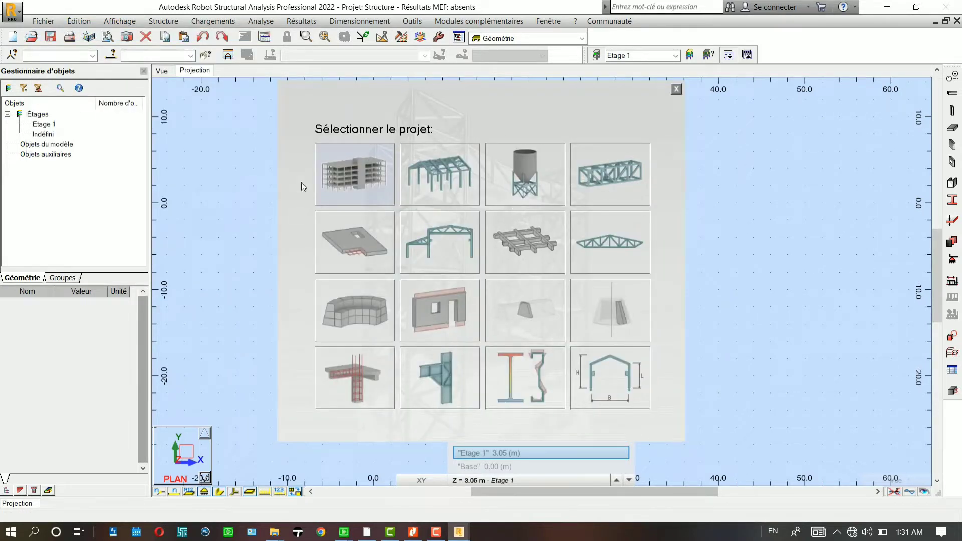
left_click(676, 90)
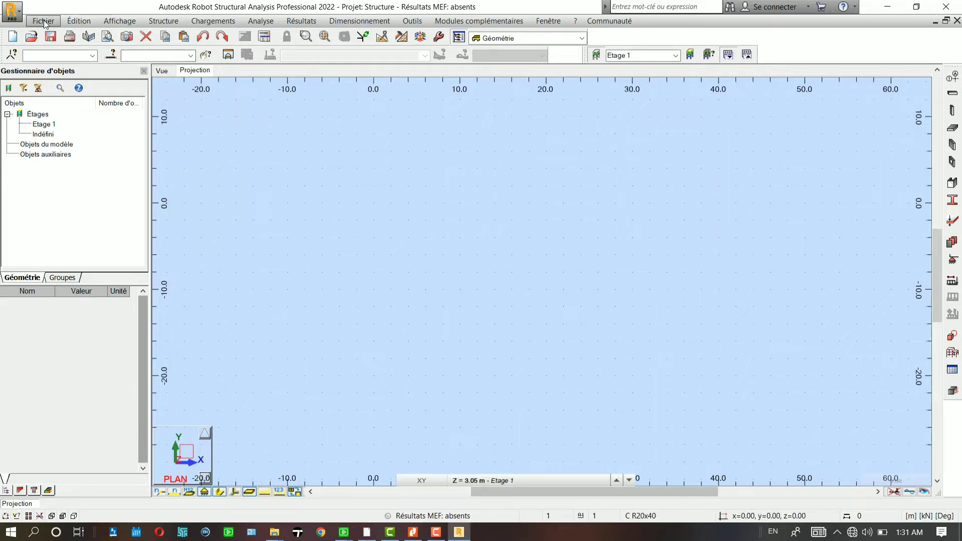
left_click(44, 21)
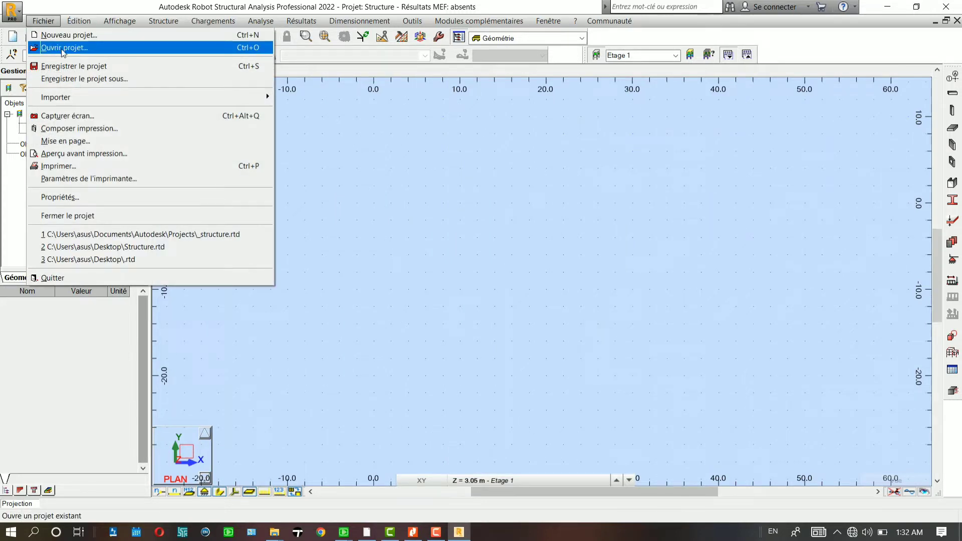
left_click(61, 48)
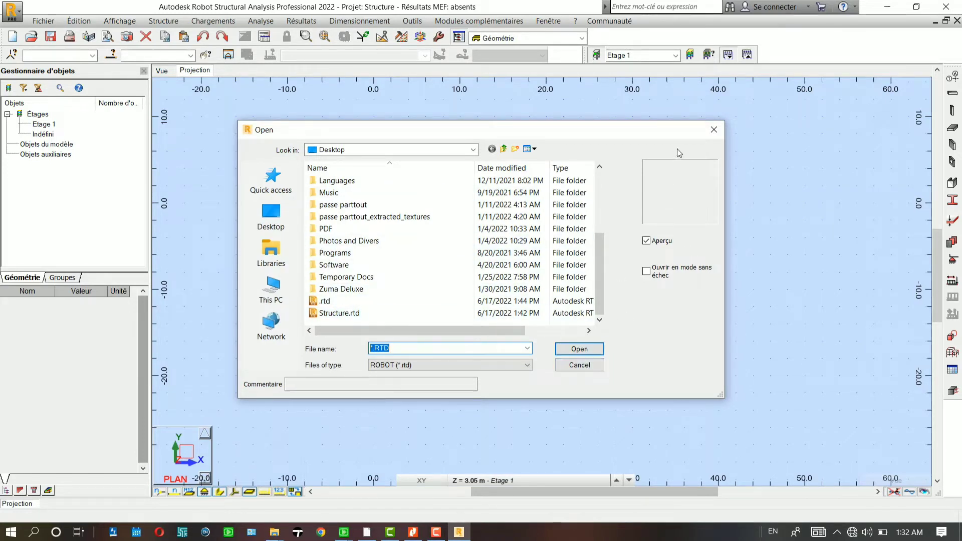
left_click(713, 130)
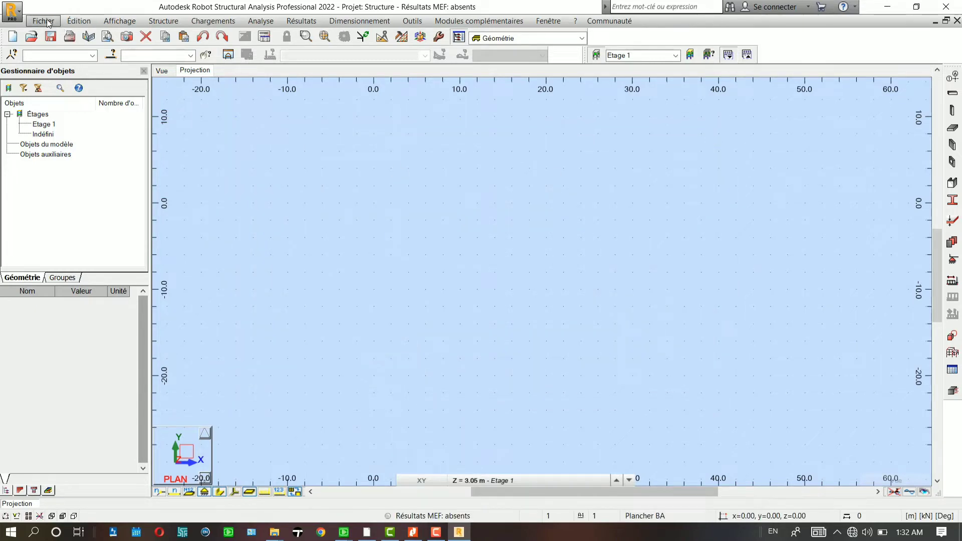
left_click(49, 23)
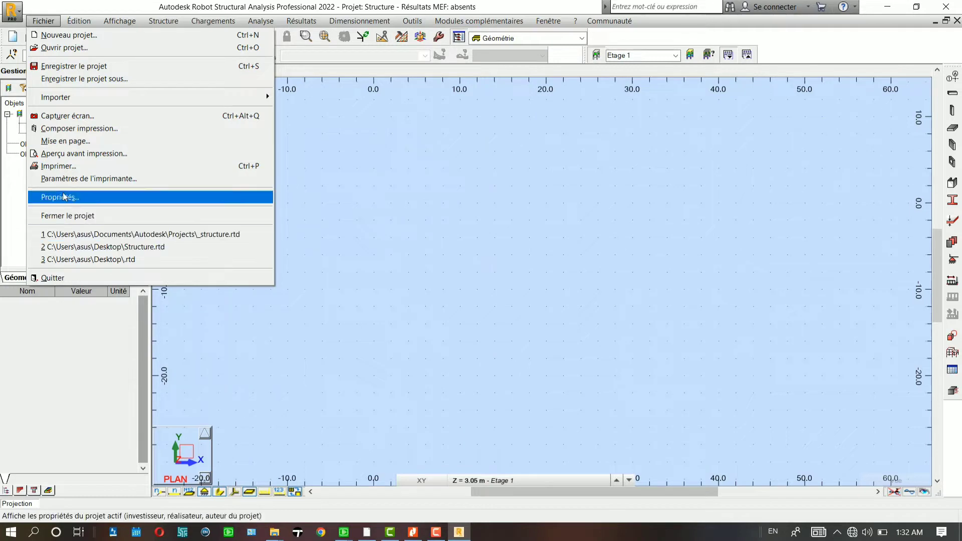
key("Escape")
left_click(79, 20)
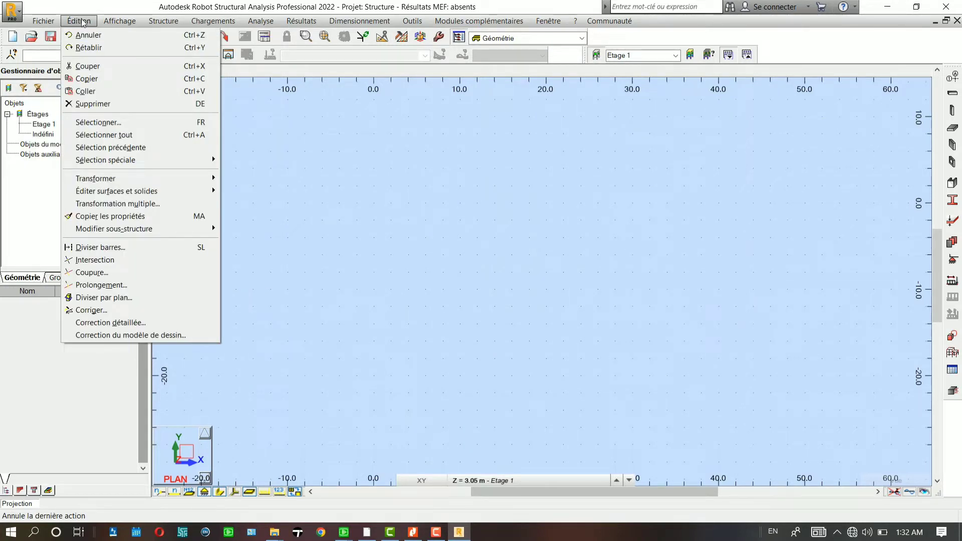
left_click(277, 148)
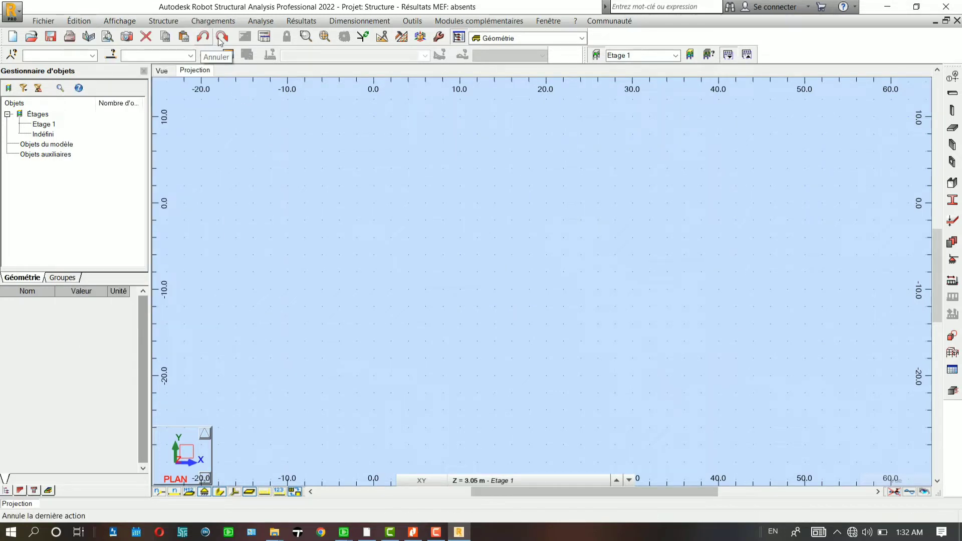
left_click(79, 21)
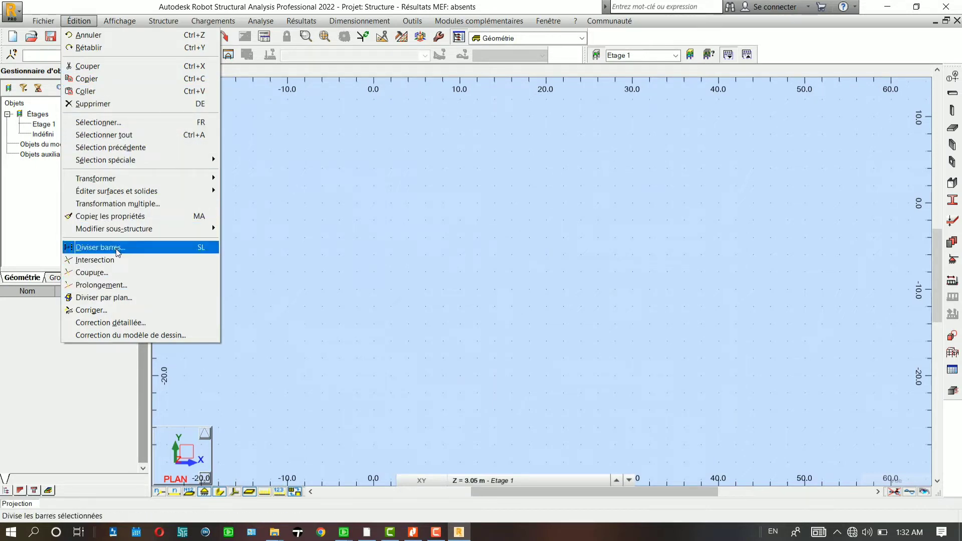
- View the grid spacing settings for Dx and Dy and close them without changes
mouse_move(128, 23)
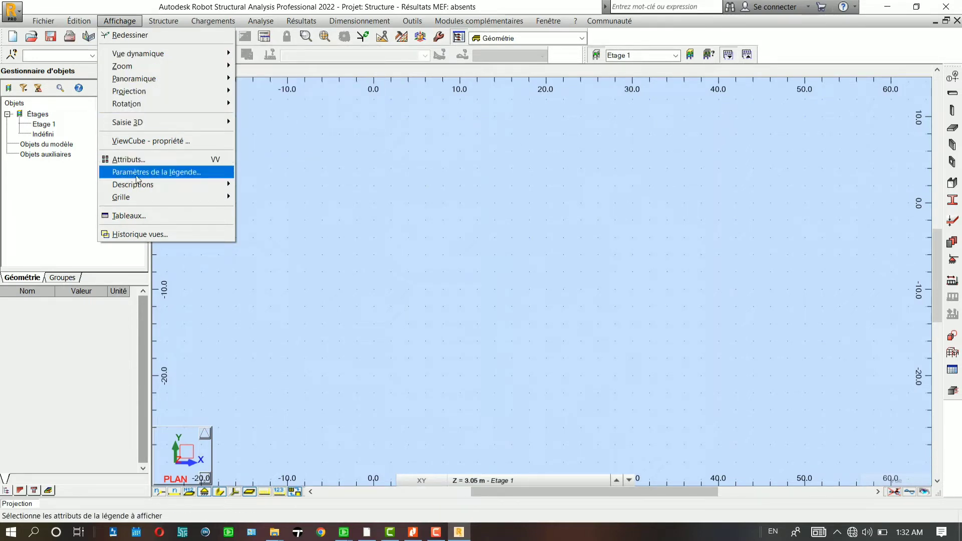
mouse_move(162, 187)
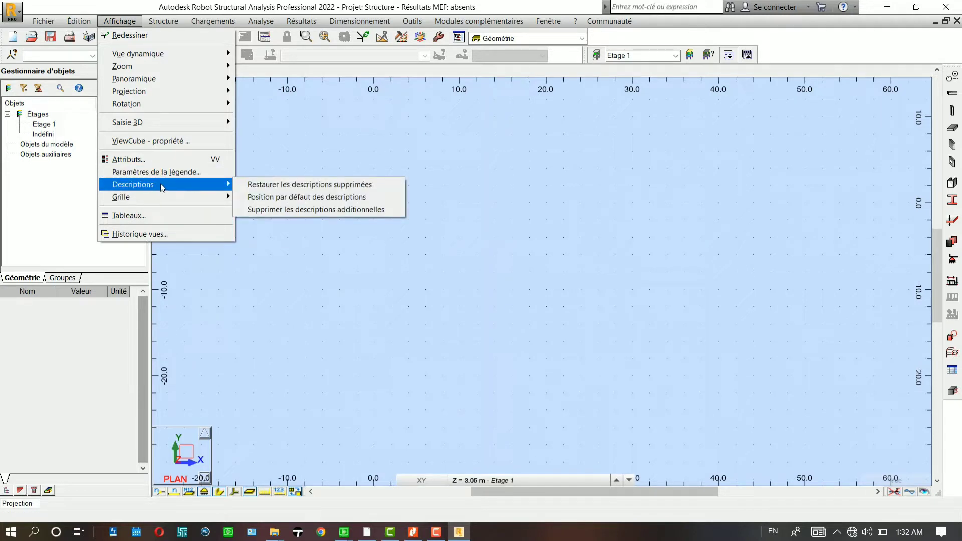
mouse_move(212, 197)
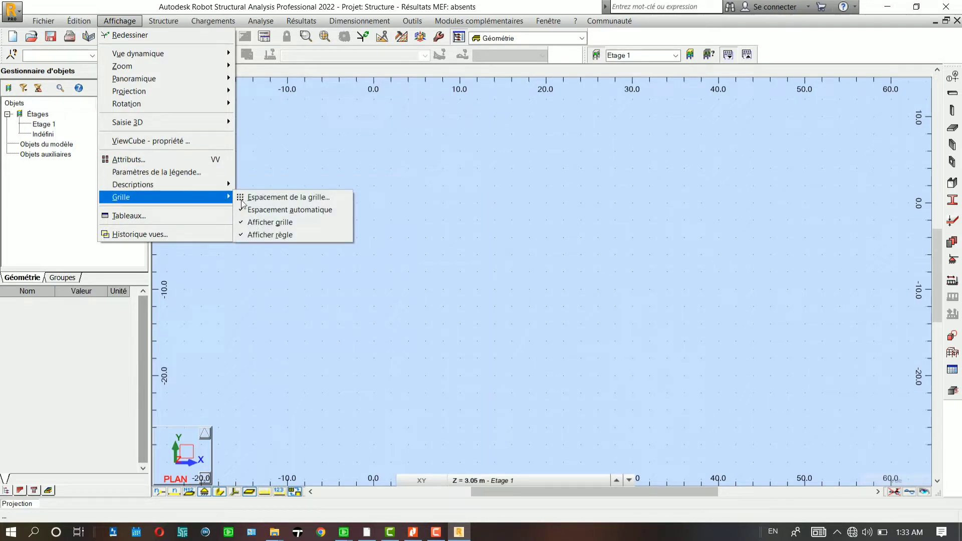
left_click(281, 197)
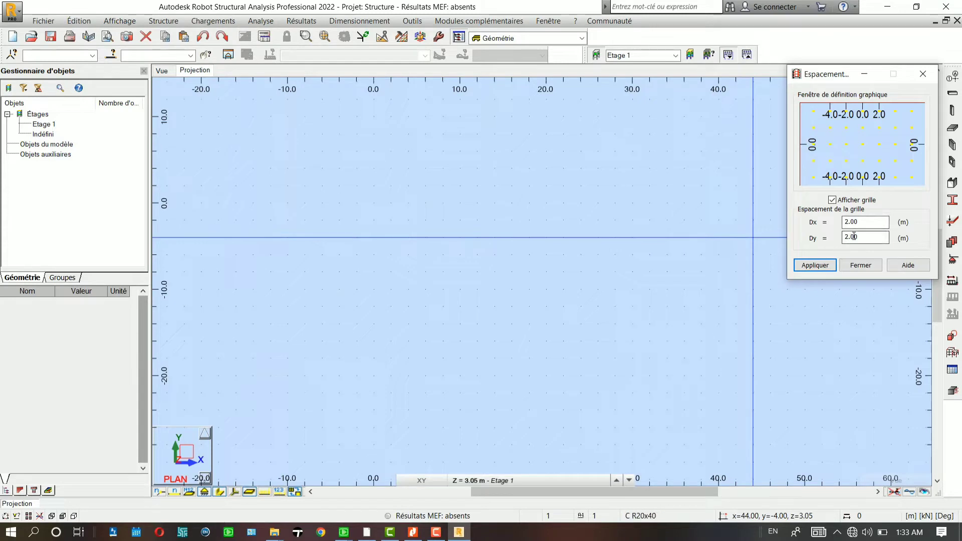
left_click(860, 266)
- Inspect the view history entries and close the history without restoring a view
left_click(120, 21)
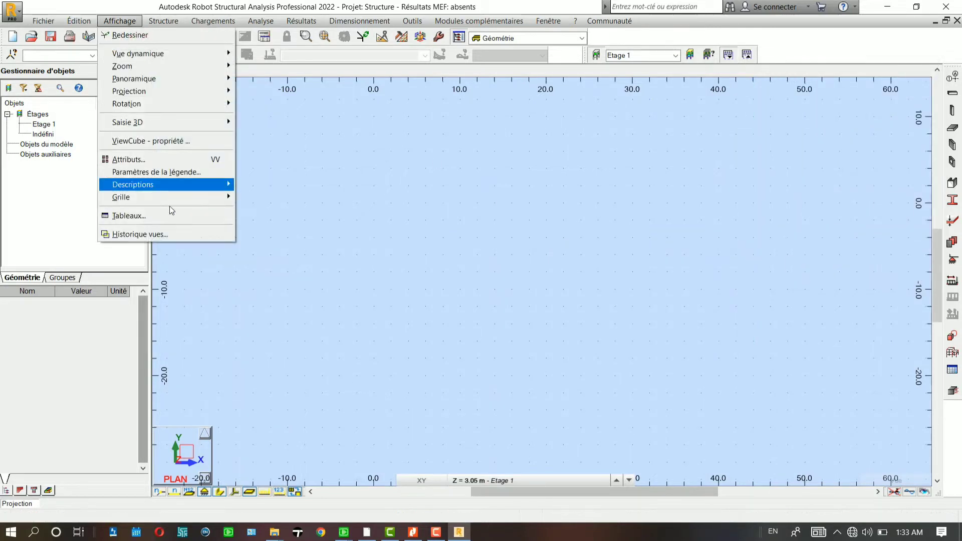
left_click(175, 235)
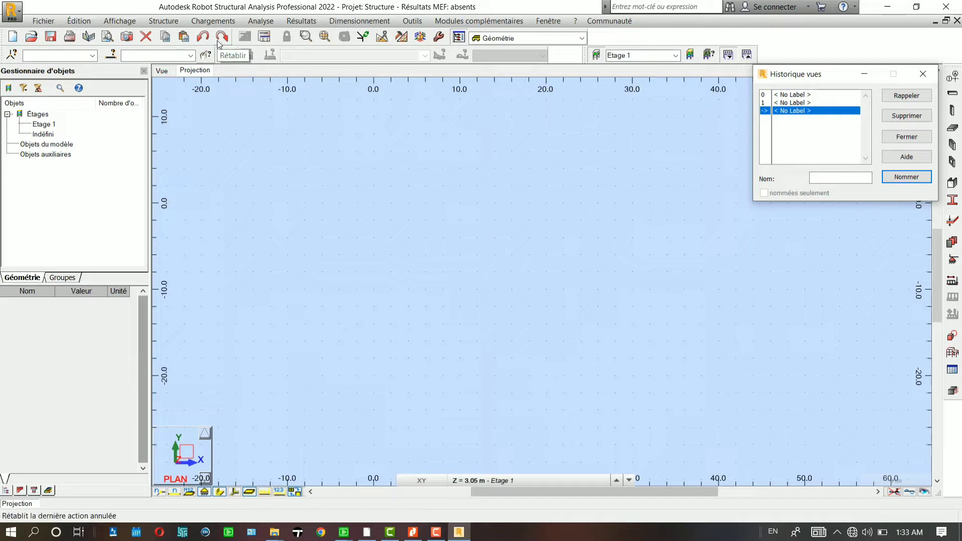
left_click(797, 103)
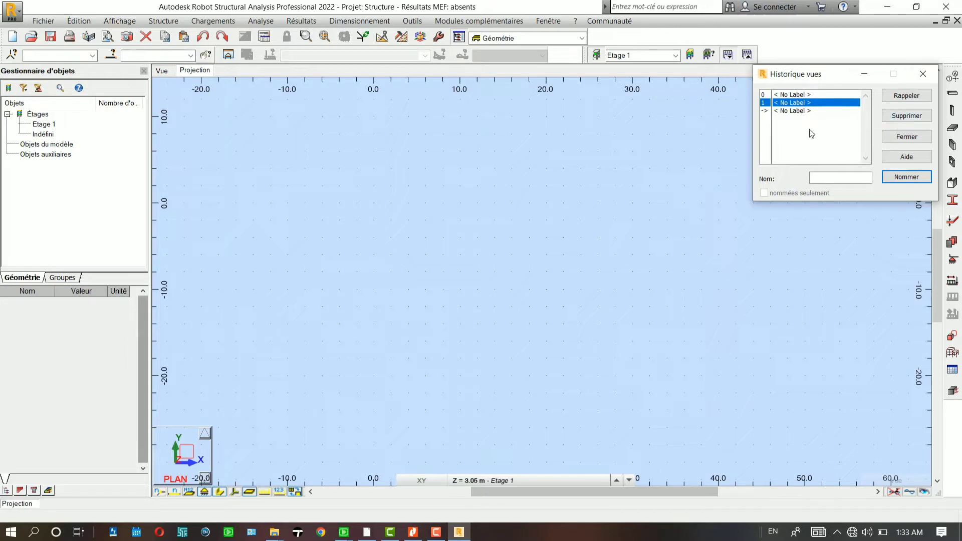
left_click(923, 75)
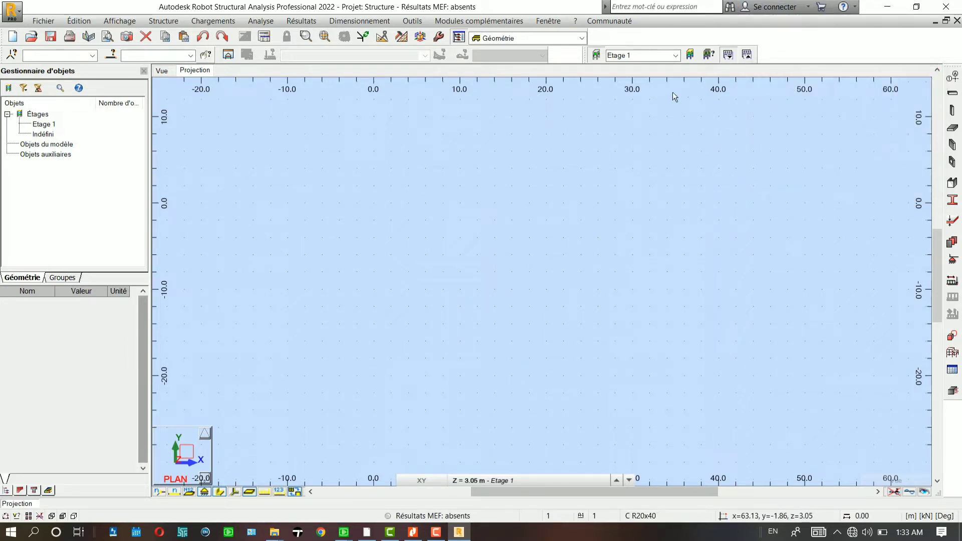
left_click(166, 23)
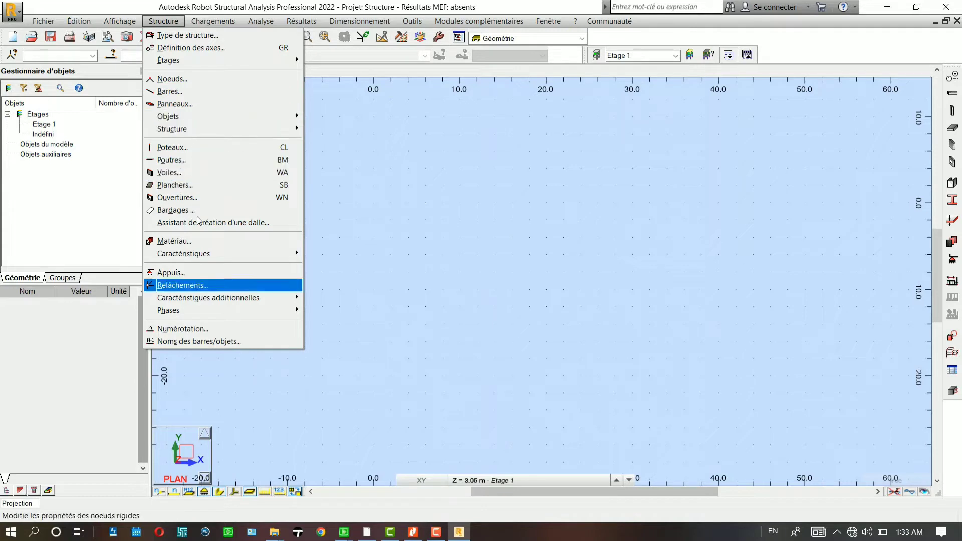
left_click(209, 22)
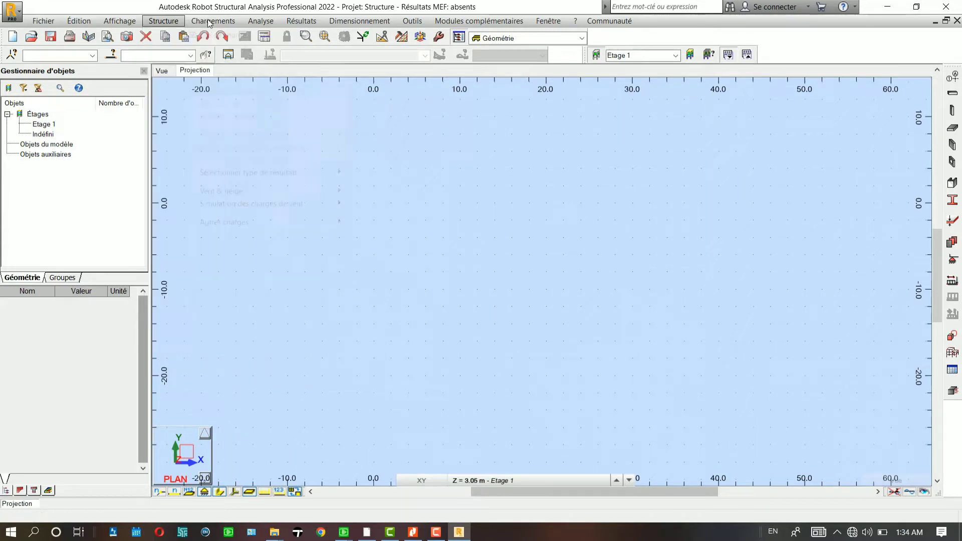
left_click(208, 21)
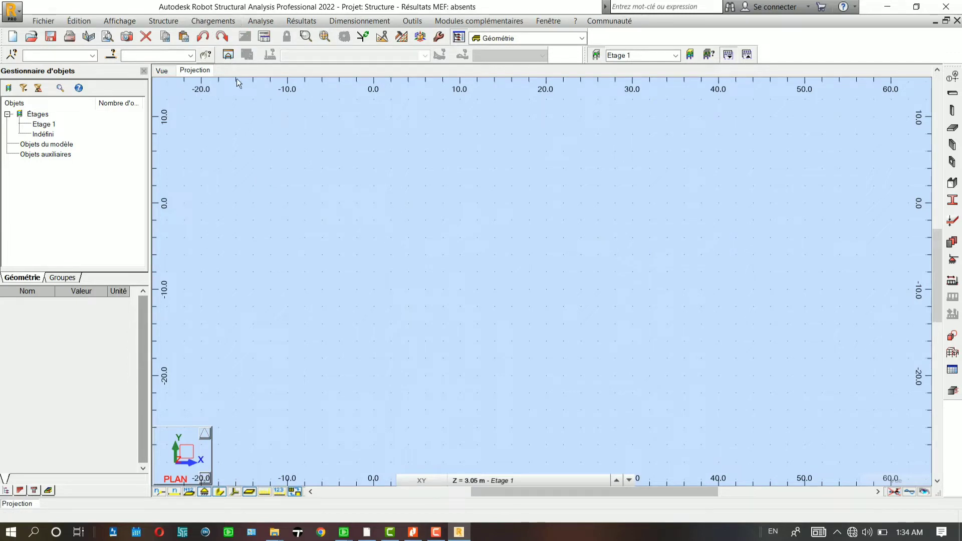
- Add a load case named PERM1 of the permanente nature to the project
left_click(209, 21)
left_click(221, 36)
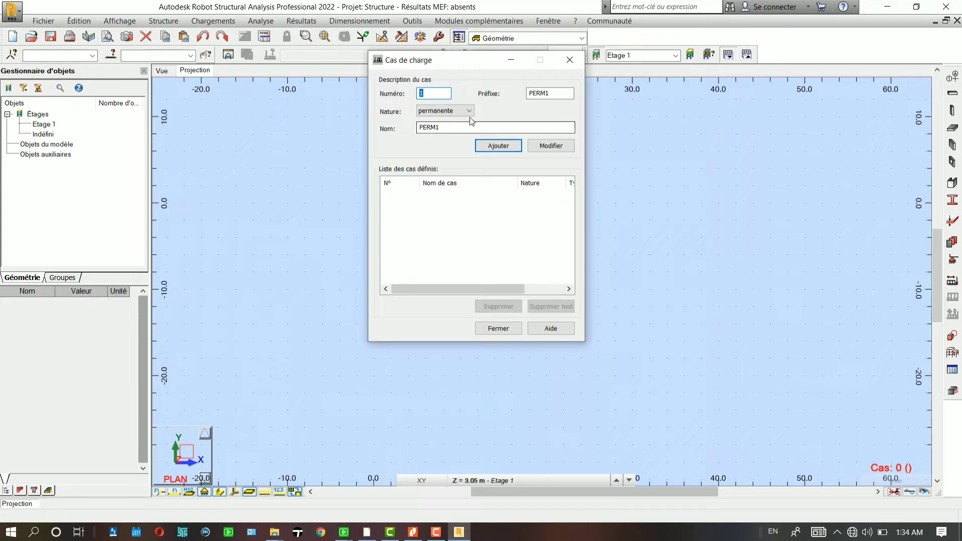
left_click(462, 111)
left_click(451, 121)
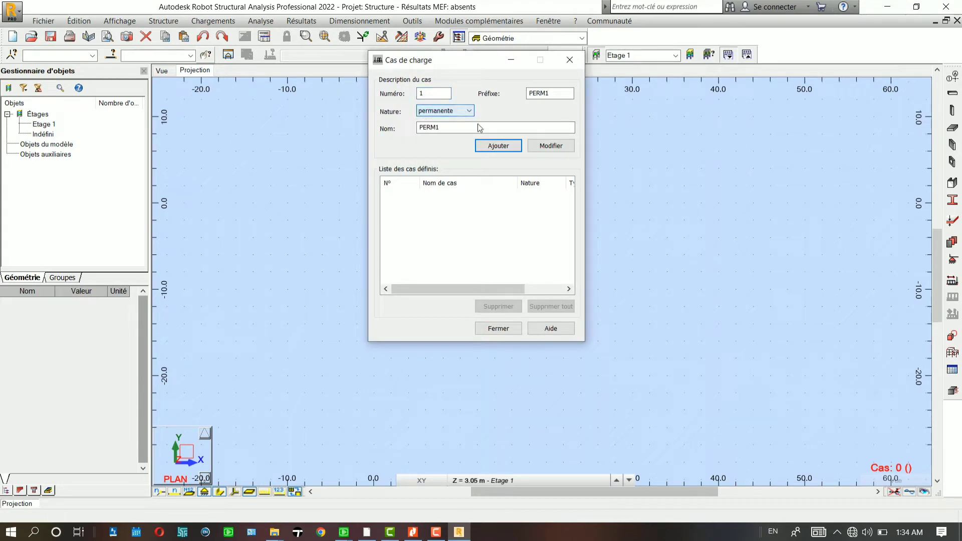
left_click(499, 146)
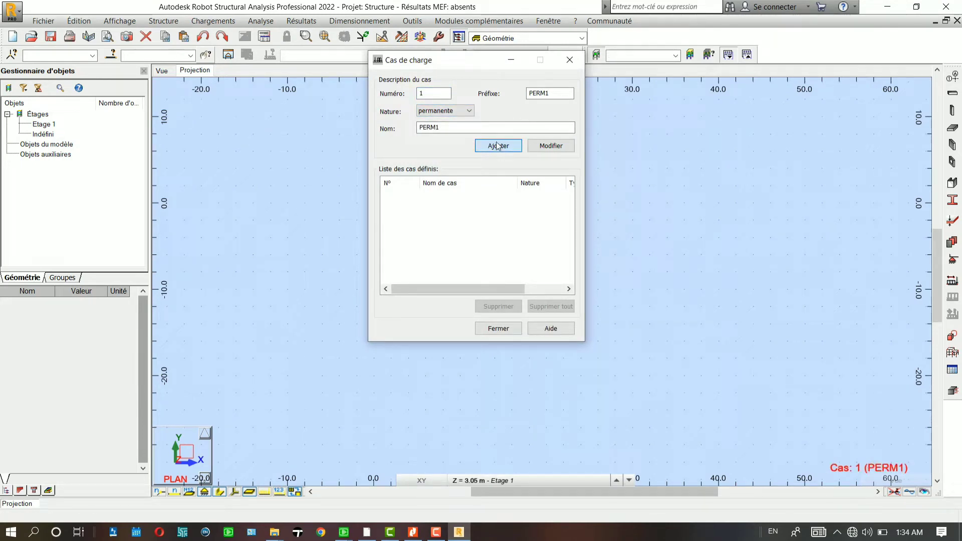
- Add the load cases EXPL1 with nature d'exploitation and VENT1 with nature vent, and finish defining load cases
left_click(451, 110)
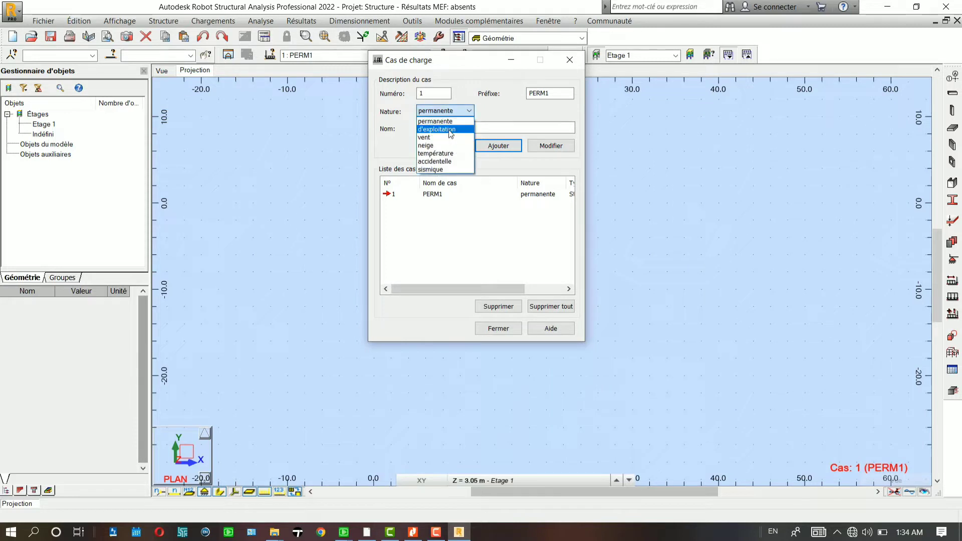
left_click(441, 129)
left_click(493, 146)
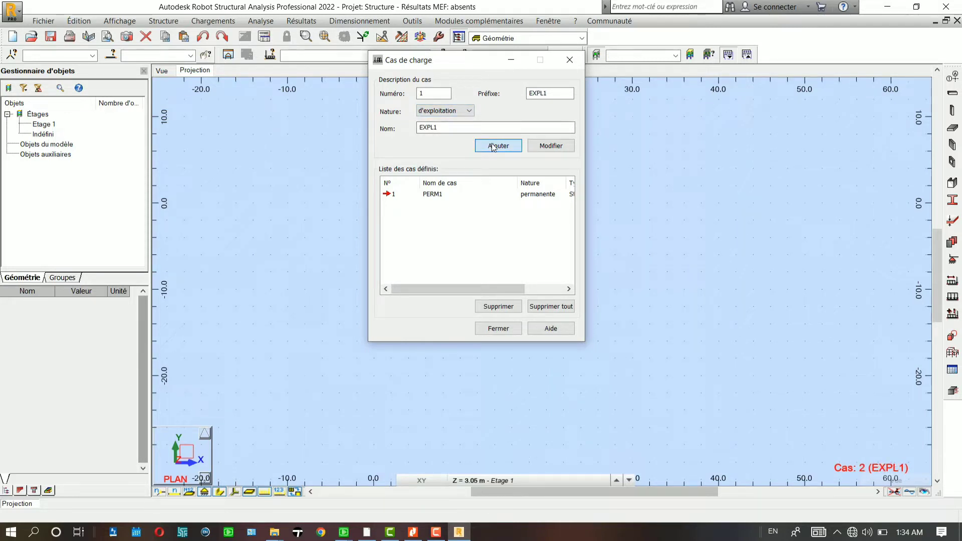
left_click(466, 111)
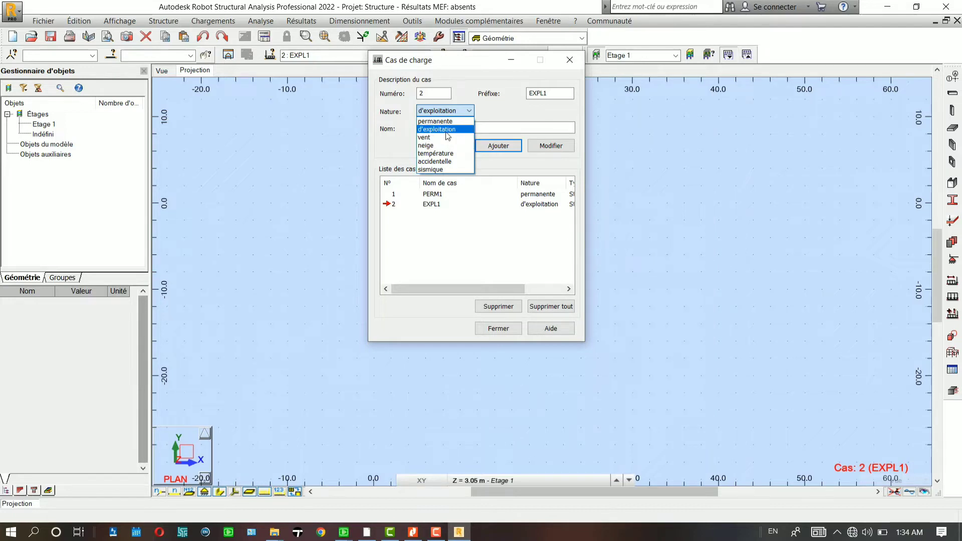
left_click(423, 137)
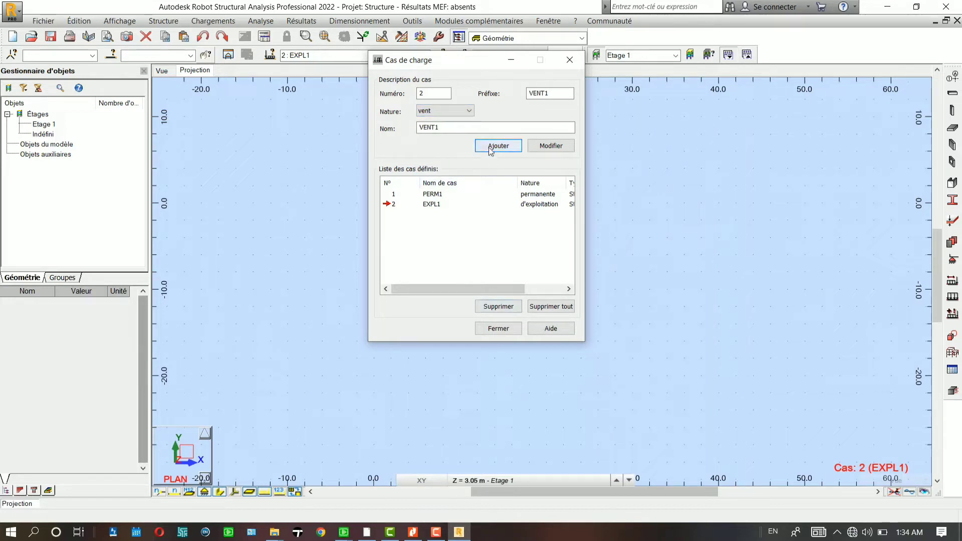
key("Return")
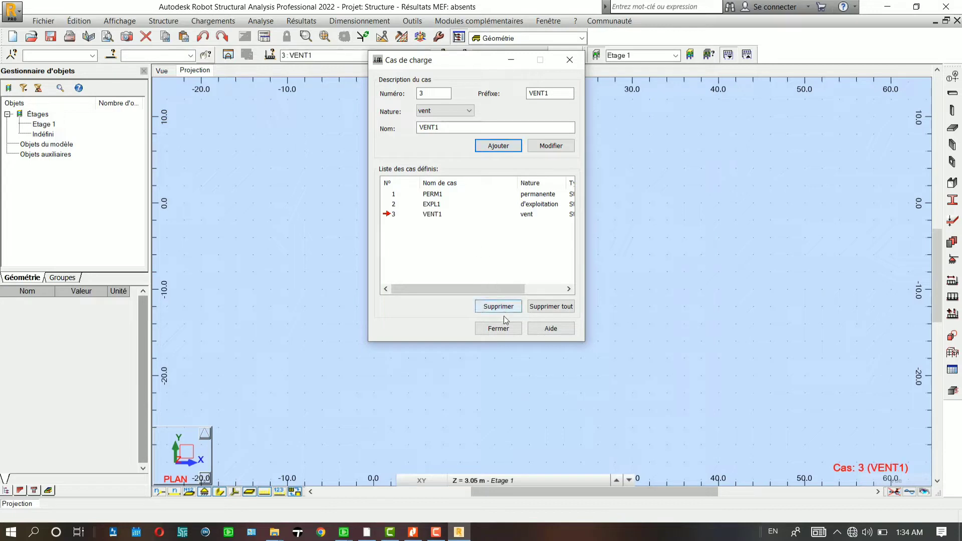
left_click(501, 328)
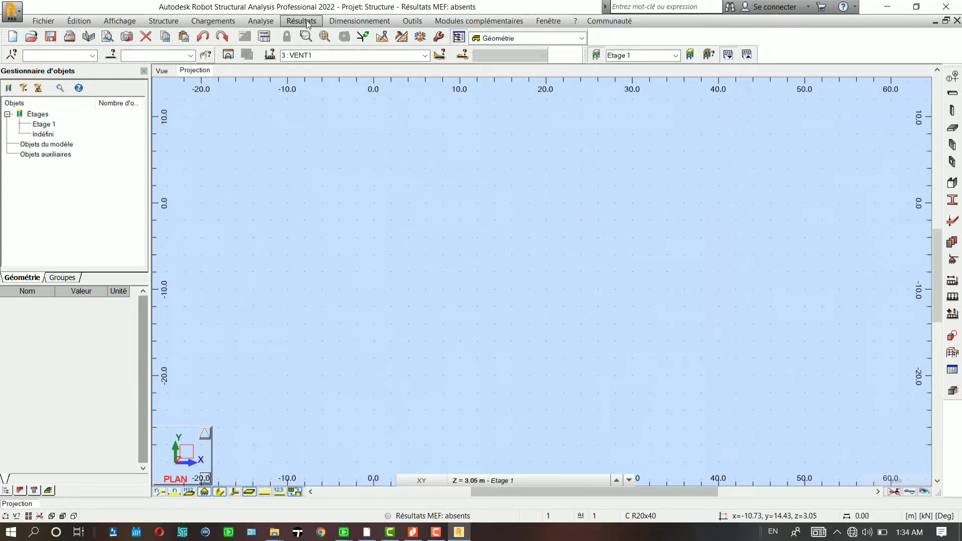
- Open the program preferences and review the regional settings choices, general parameters and view parameters without changing them
left_click(411, 21)
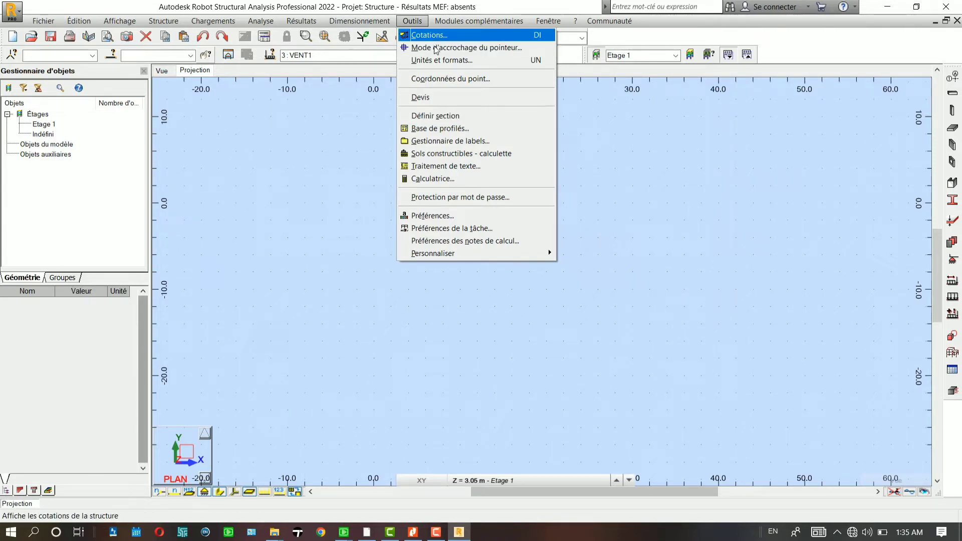
left_click(434, 216)
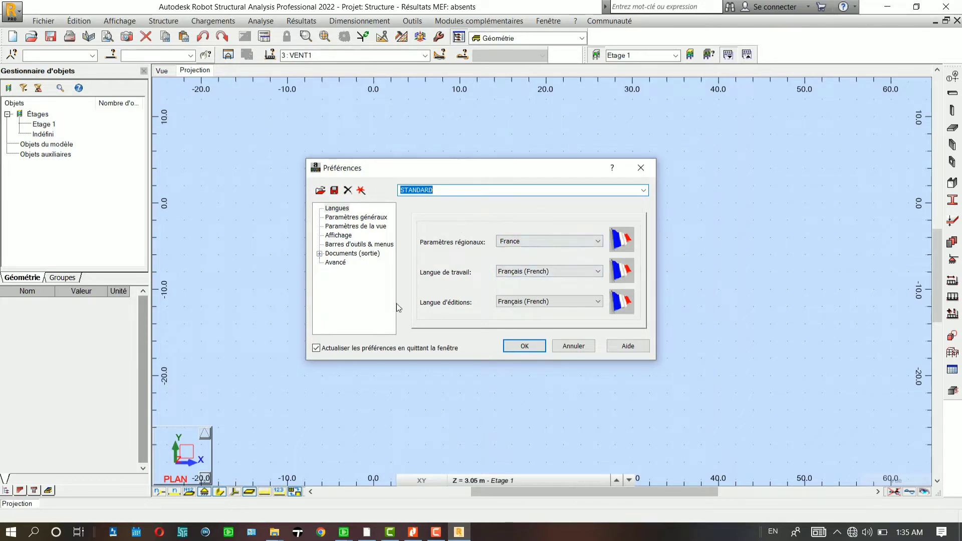
left_click(579, 243)
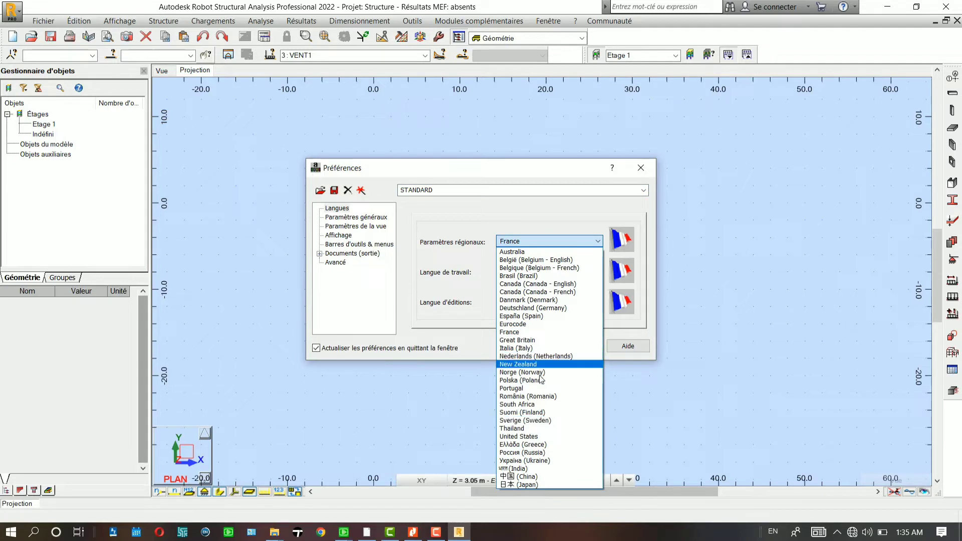
left_click(533, 244)
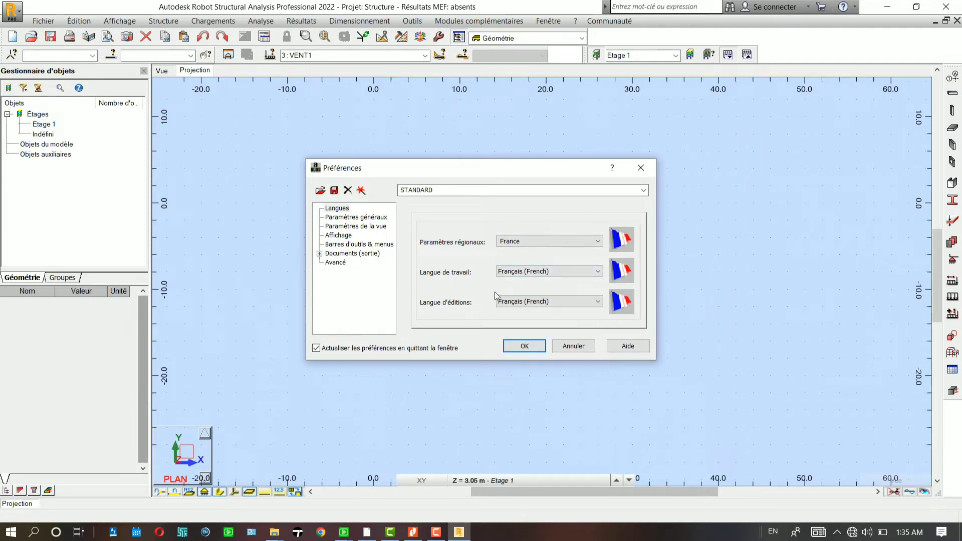
left_click(338, 219)
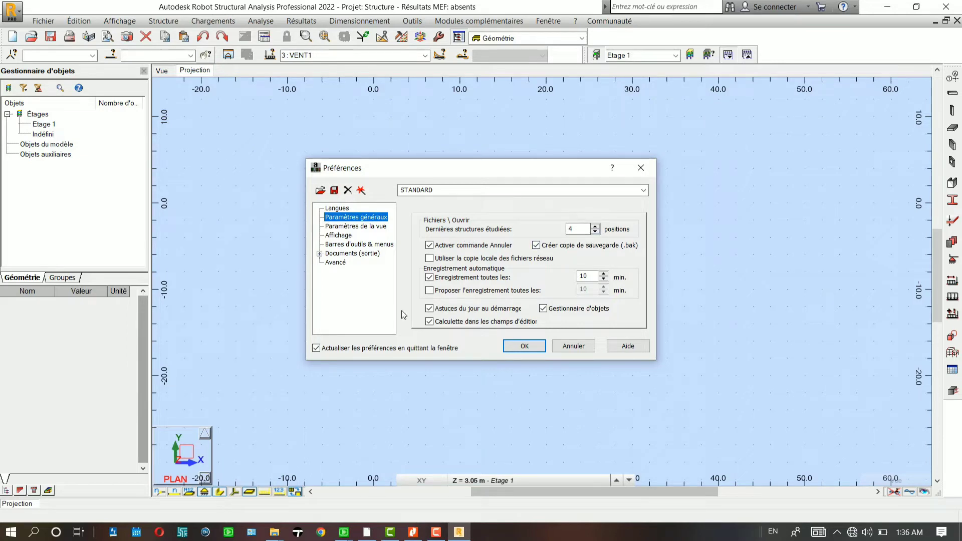
left_click(359, 226)
- Set the display colour scheme in the preferences to DEEP BLUE
left_click(349, 236)
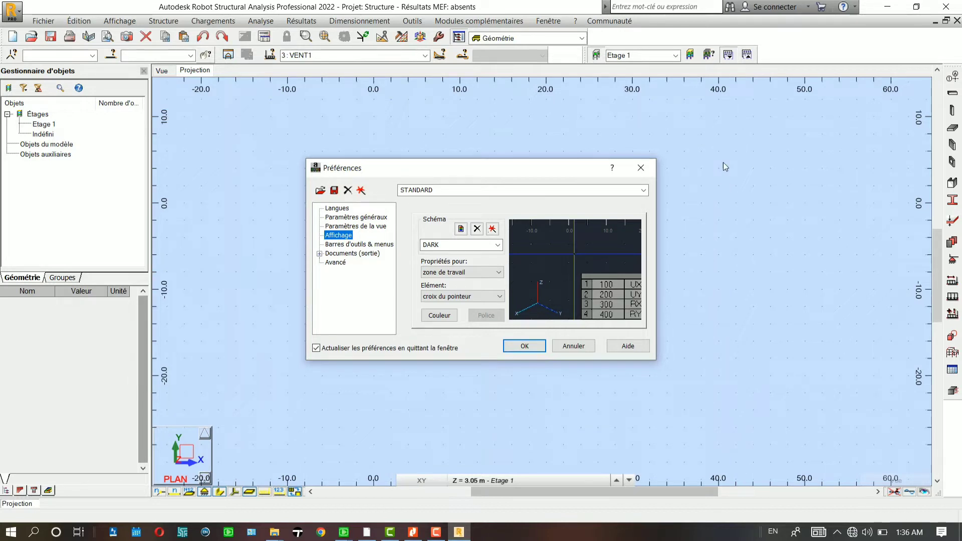
left_click(498, 244)
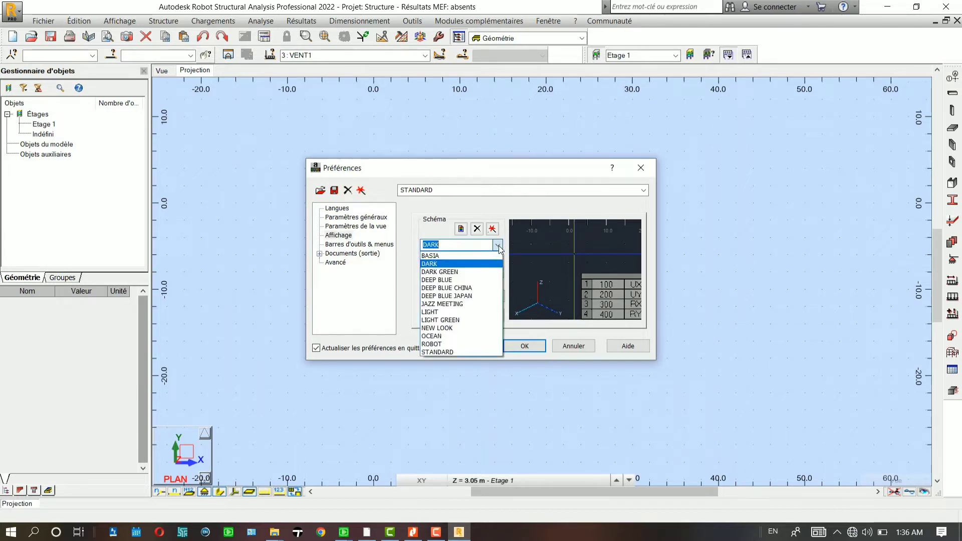
left_click(455, 281)
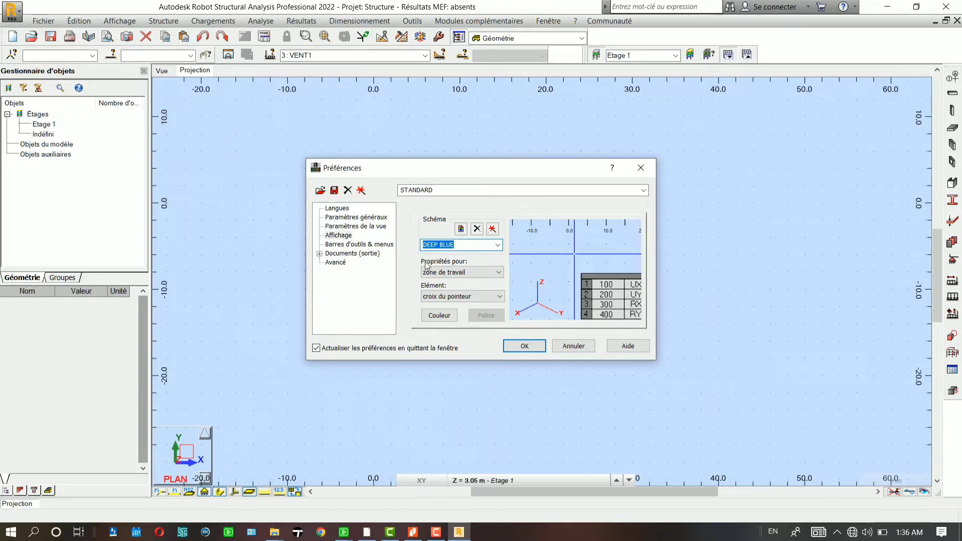
- Review the display property categories, the work-zone elements and the toolbar and menu settings in the preferences
left_click(464, 273)
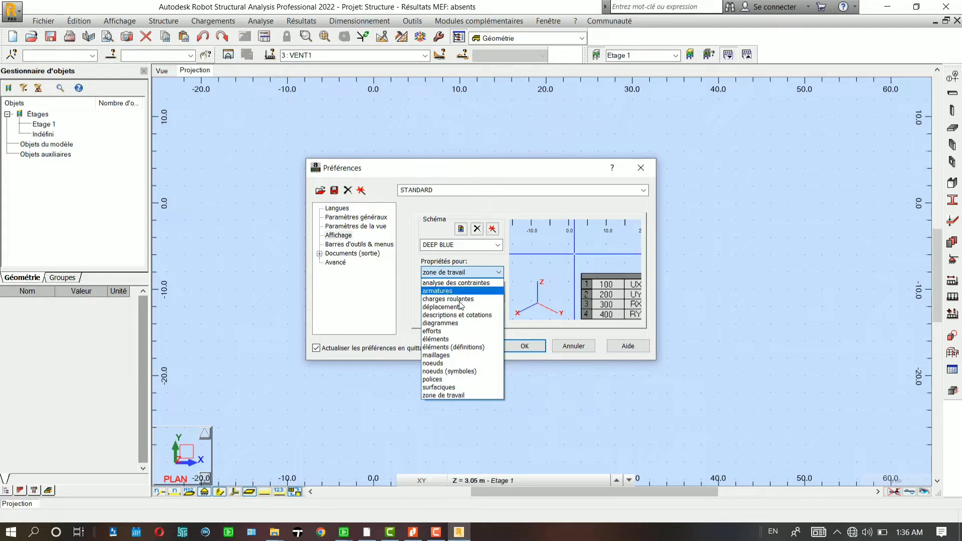
left_click(456, 274)
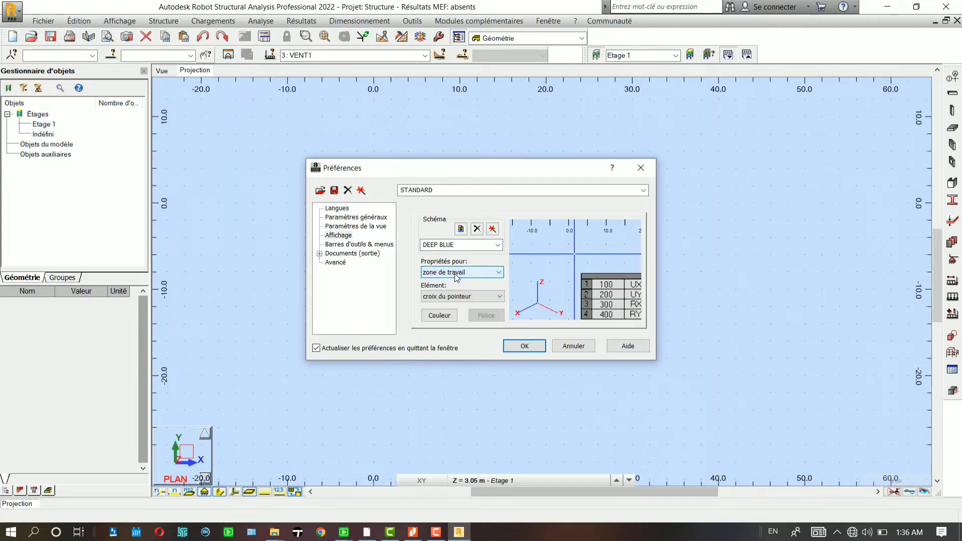
left_click(453, 301)
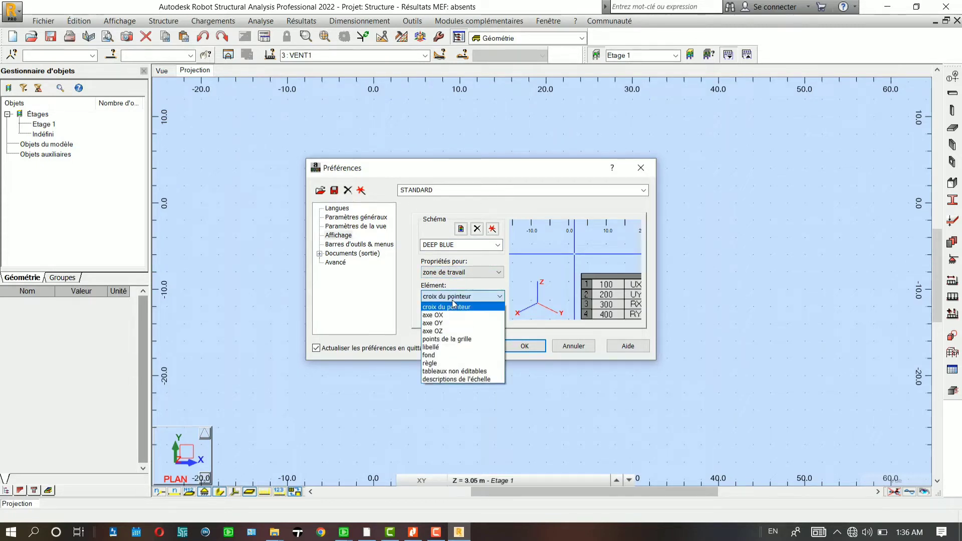
left_click(452, 301)
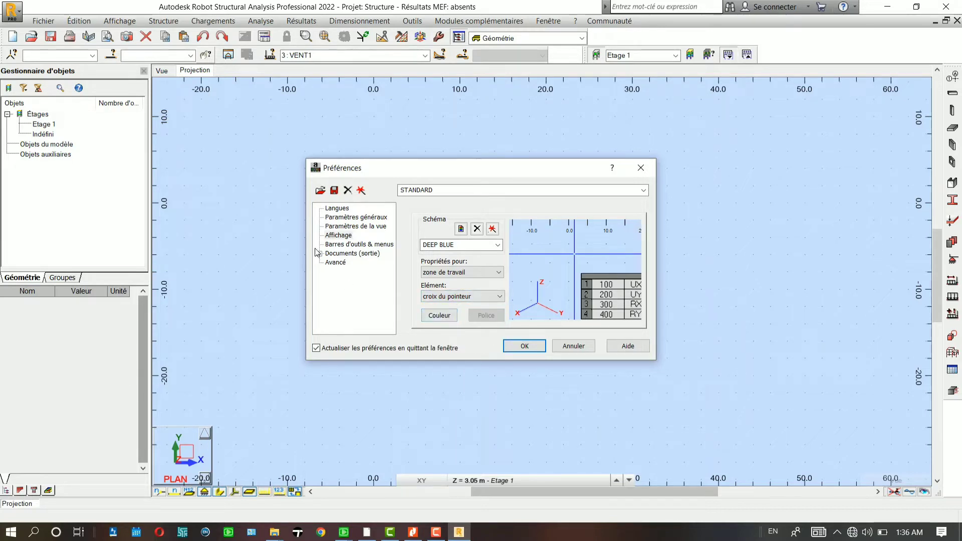
left_click(352, 244)
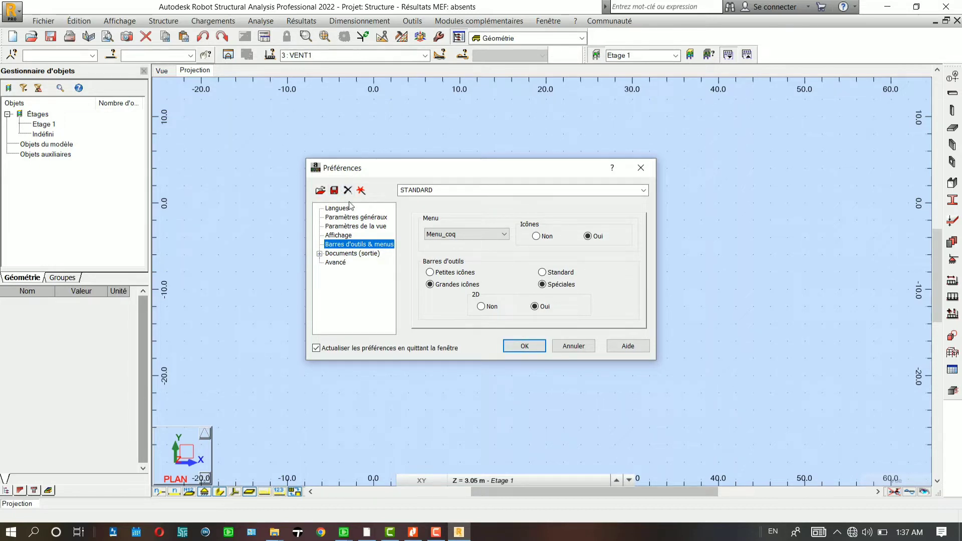
- Save the preferences as a preference file named twite
left_click(334, 191)
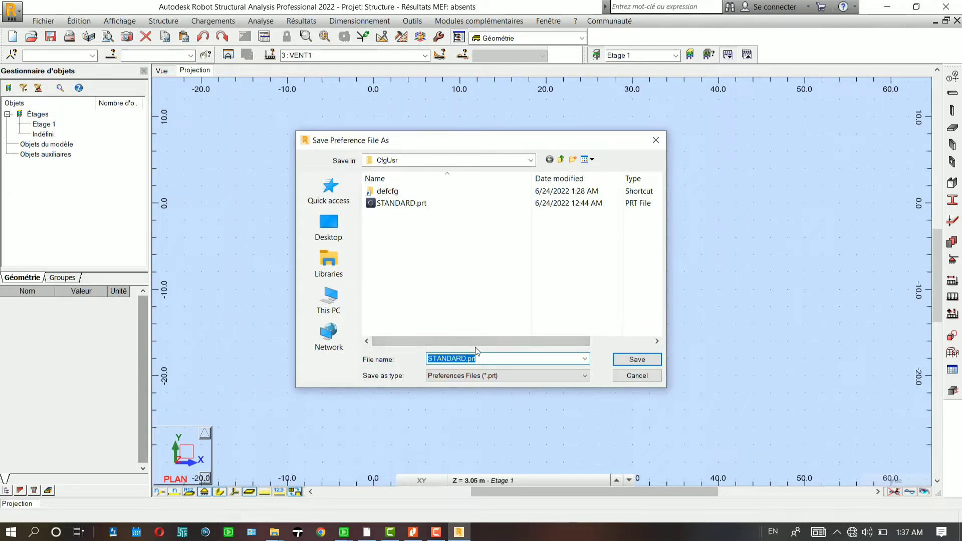
key("BackSpace")
type("tw")
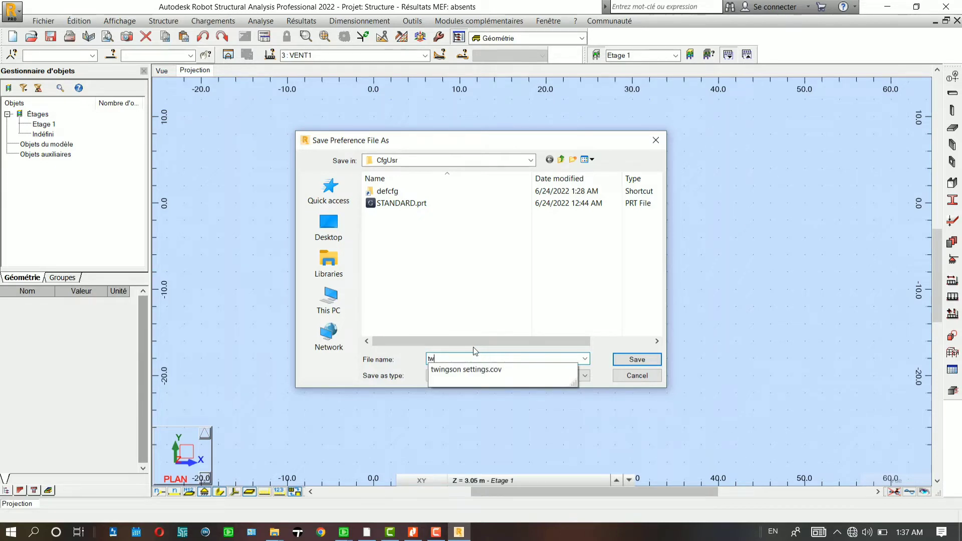
type("ite")
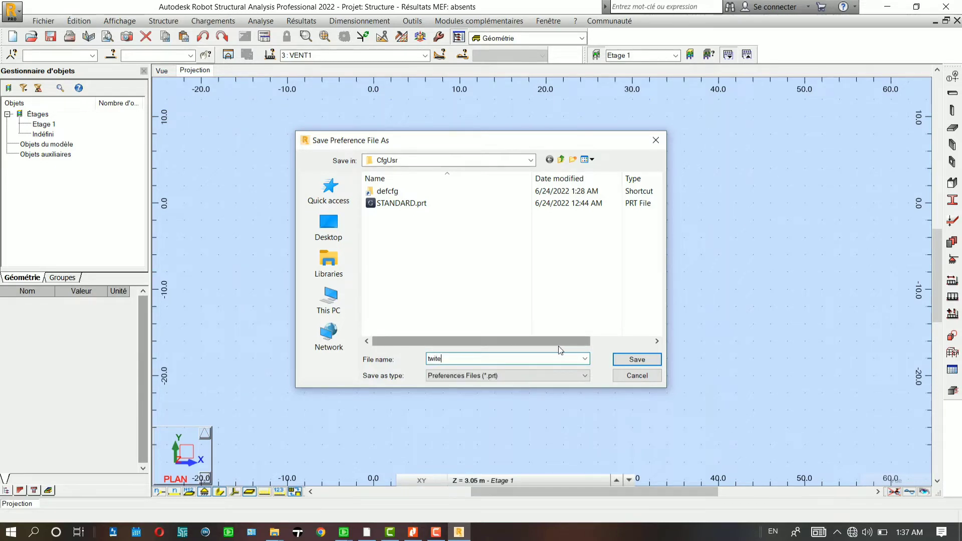
left_click(633, 359)
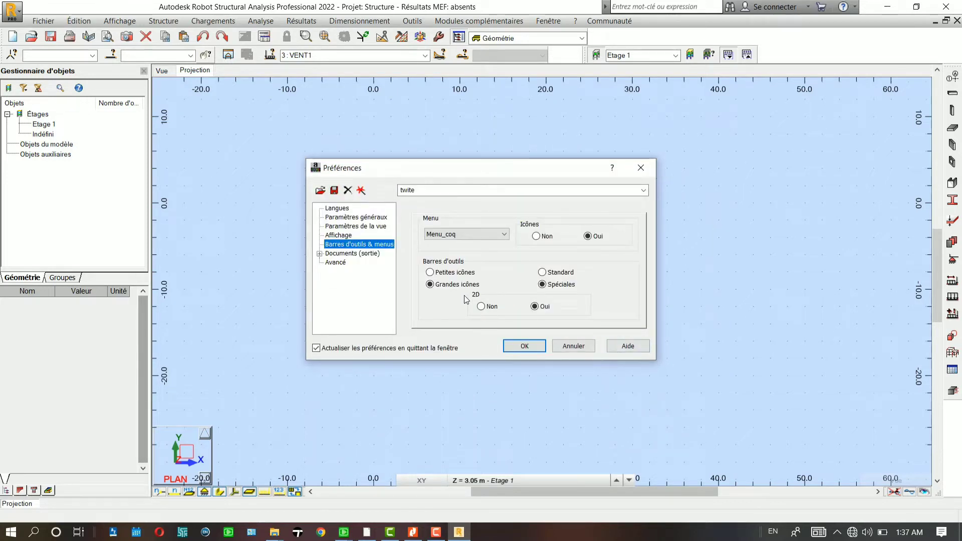
- View the preference file loading dialog, close it without loading a file, and apply the twite preferences
left_click(320, 191)
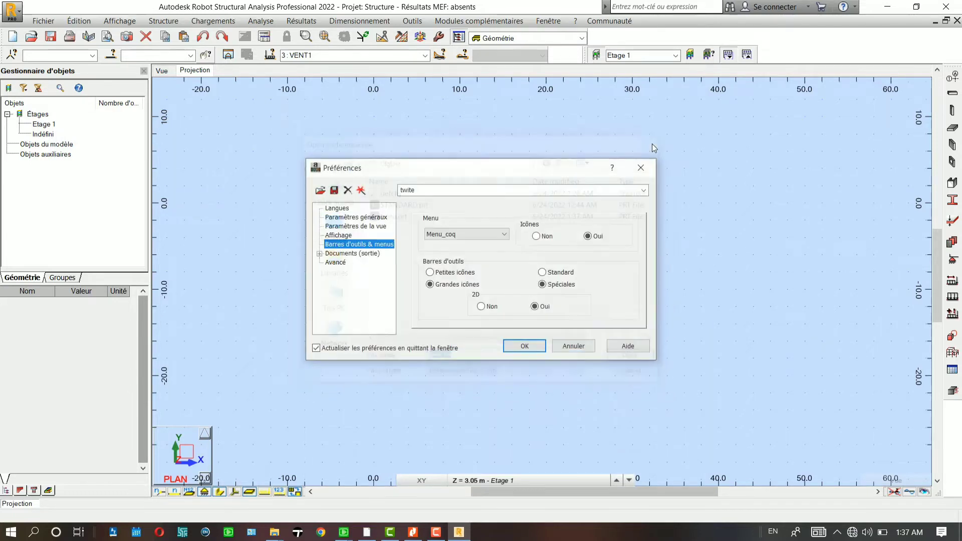
left_click(654, 141)
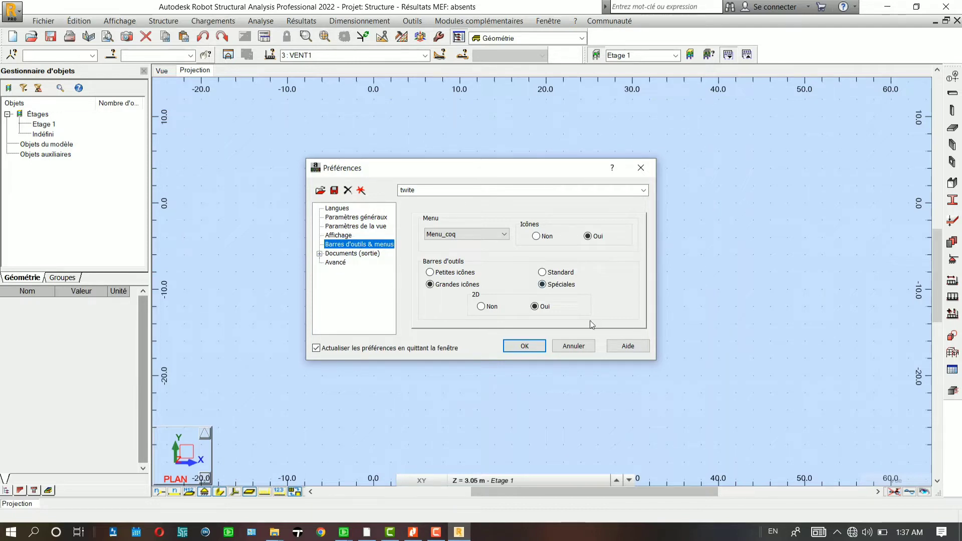
left_click(524, 345)
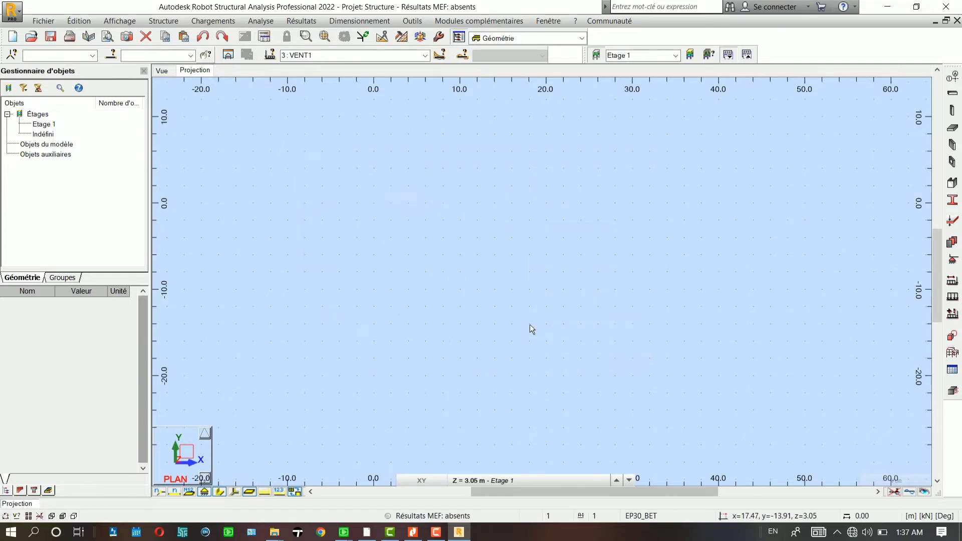
- Open the task preferences and load the twingson settings.cov file
left_click(413, 20)
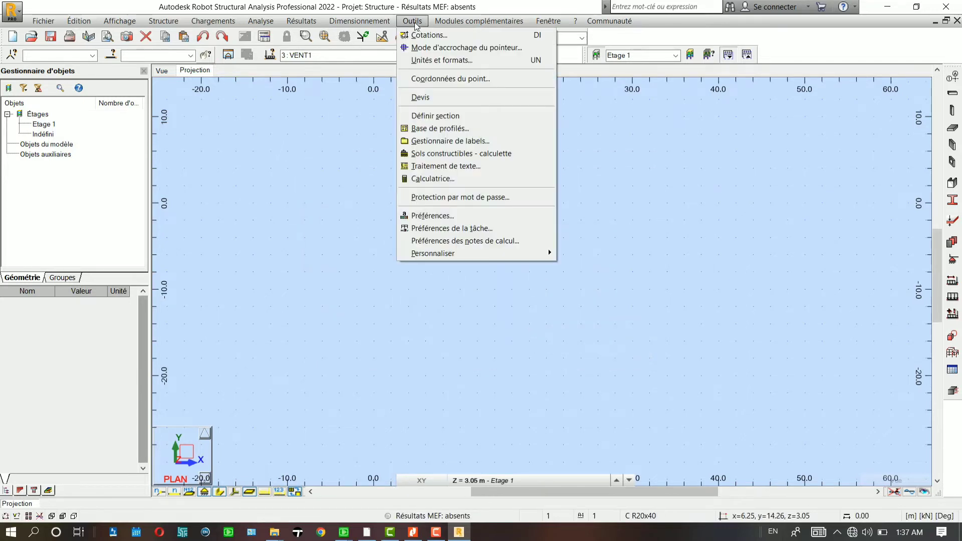
left_click(450, 230)
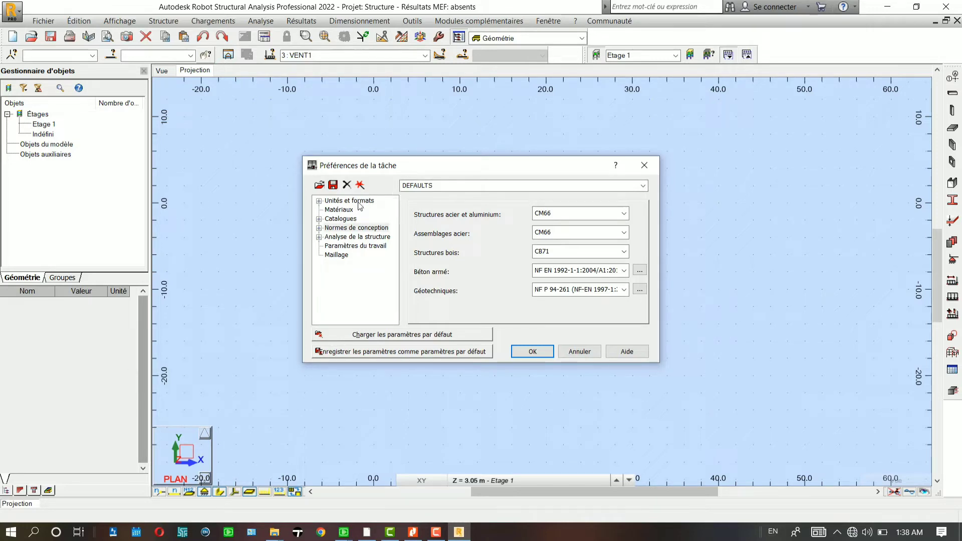
left_click(319, 185)
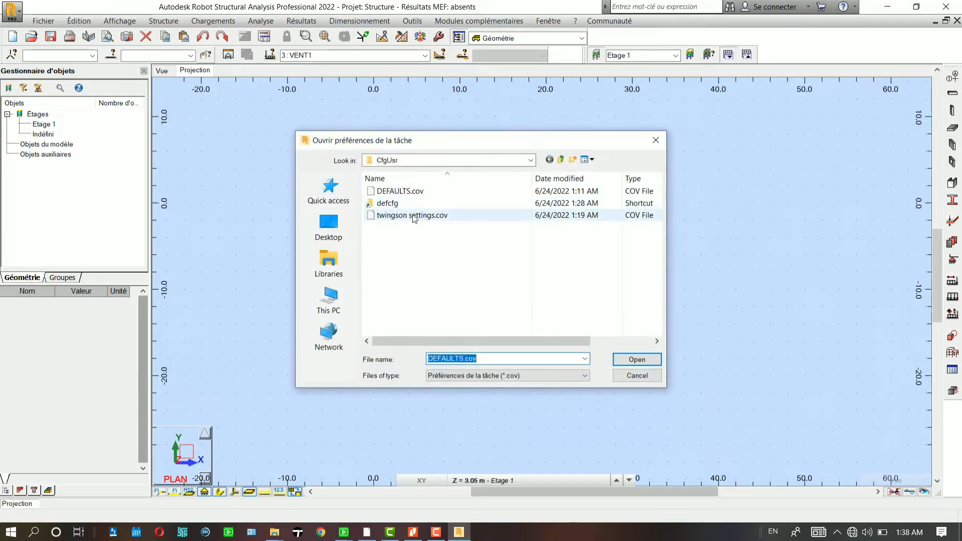
left_click(414, 217)
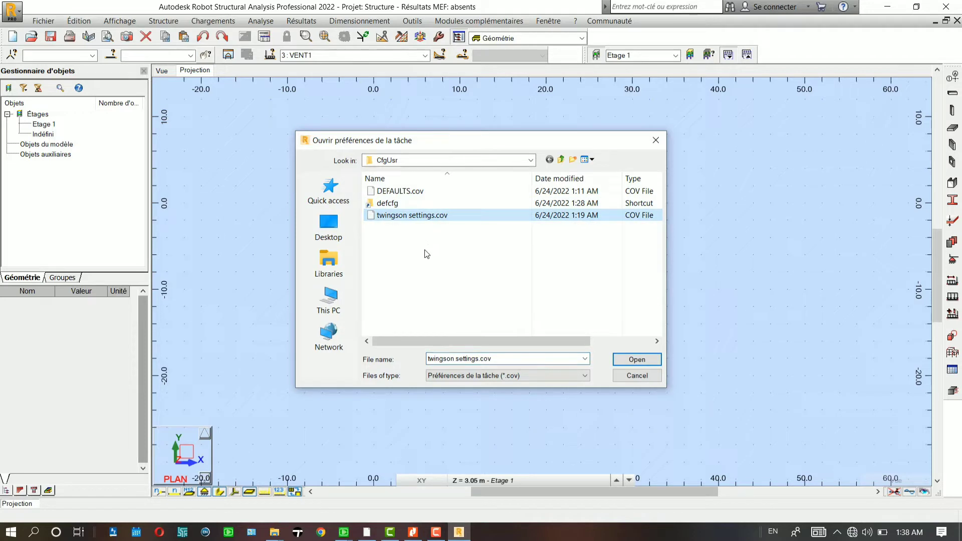
left_click(638, 359)
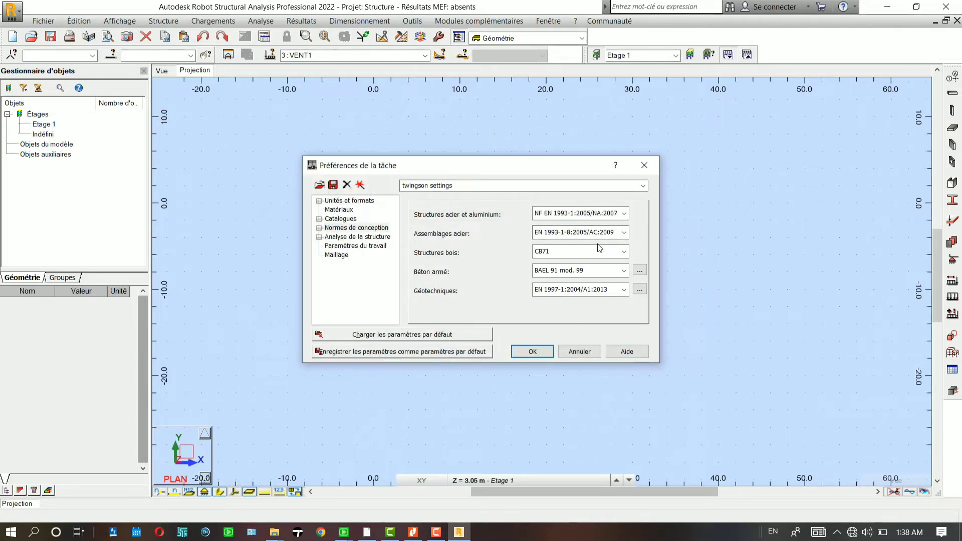
- Compare the design codes of the DEFAULTS preference set with twingson settings, leaving twingson settings selected
left_click(536, 187)
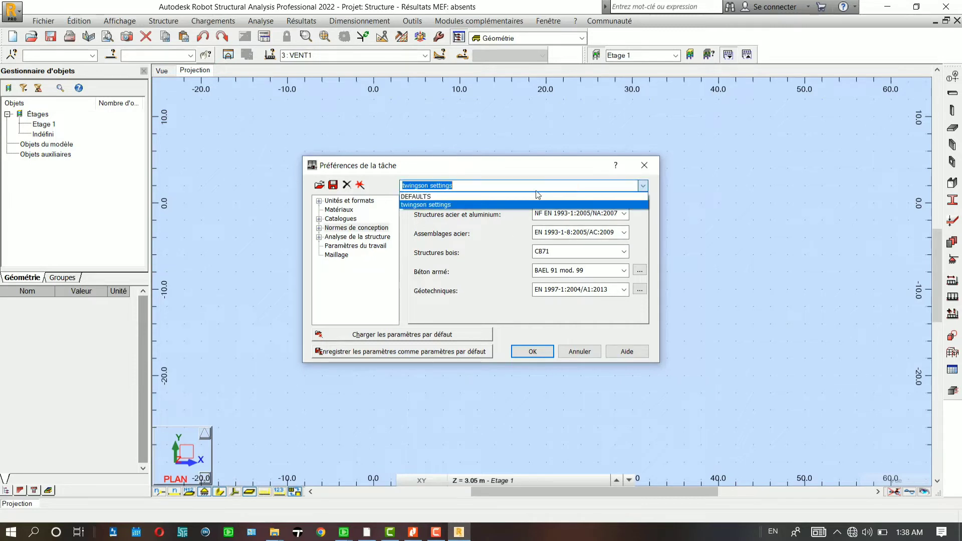
left_click(511, 196)
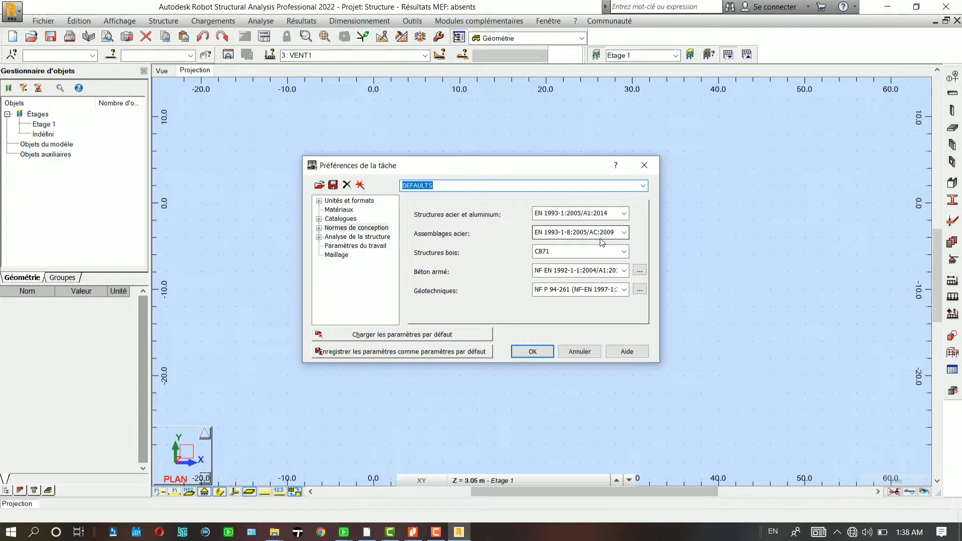
left_click(642, 186)
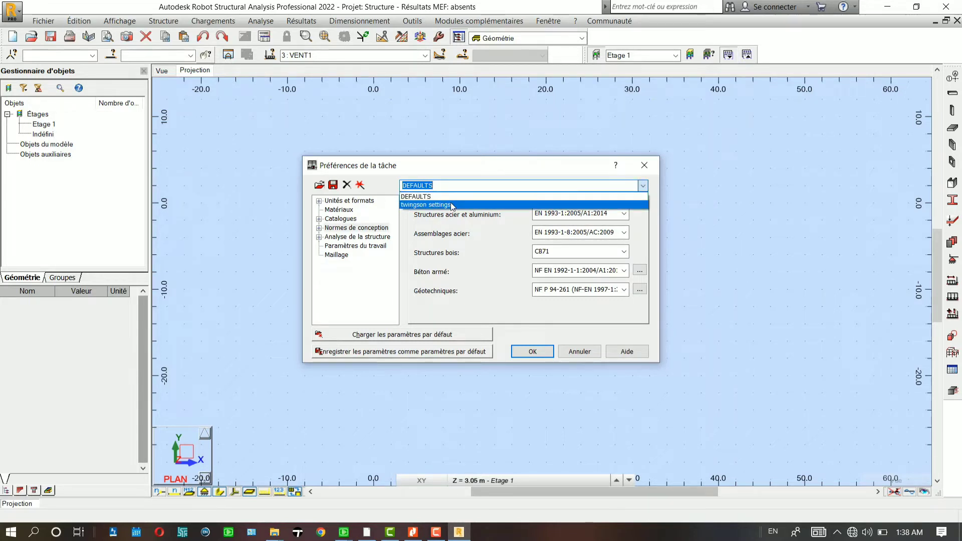
left_click(453, 205)
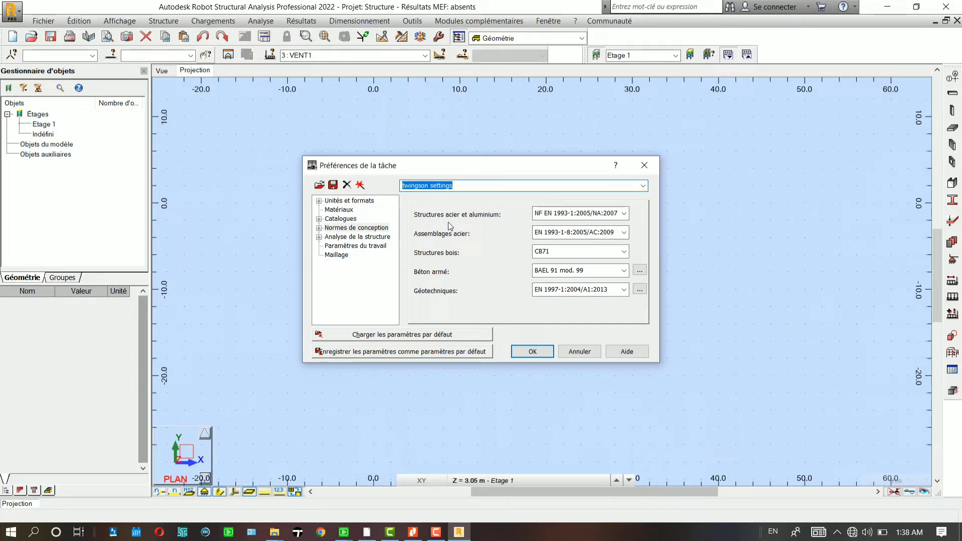
- Set the design code for steel and aluminium structures to EN 1993-1:2005/A1:2014
left_click(618, 215)
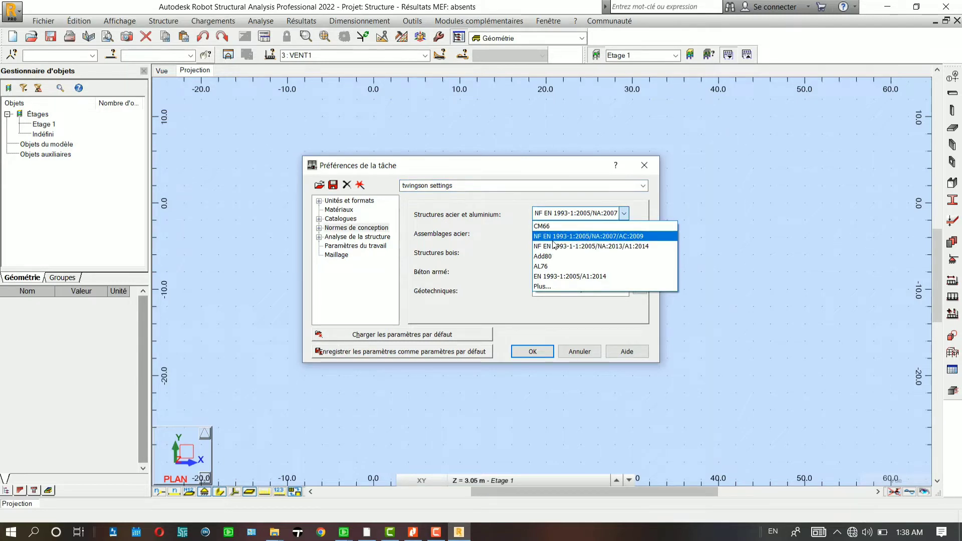
left_click(554, 277)
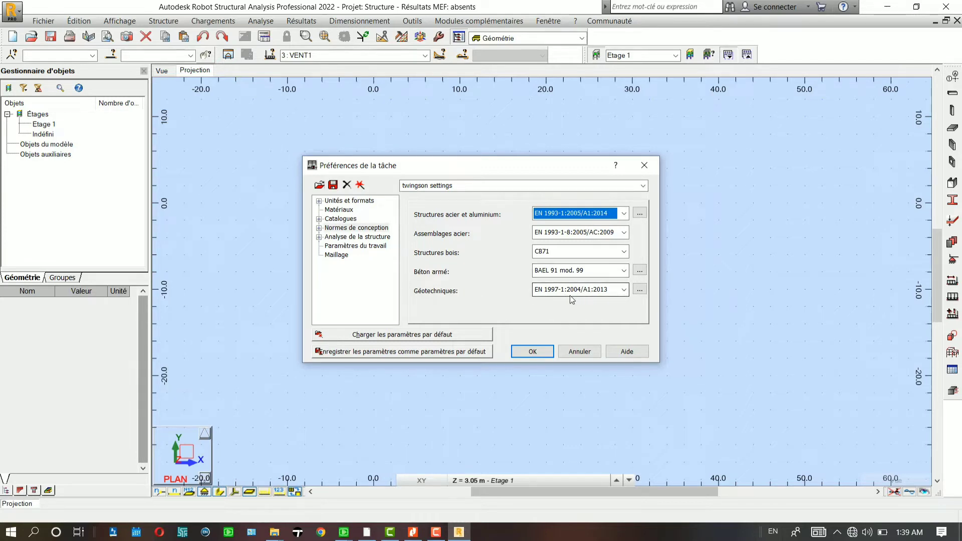
- Review the units and formats, materials and design code sections of the task preferences
left_click(342, 201)
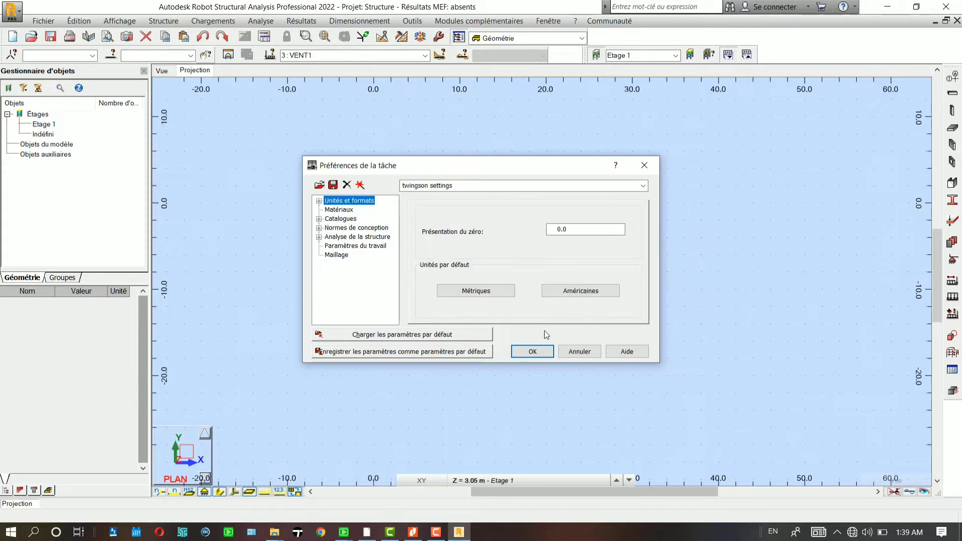
left_click(344, 209)
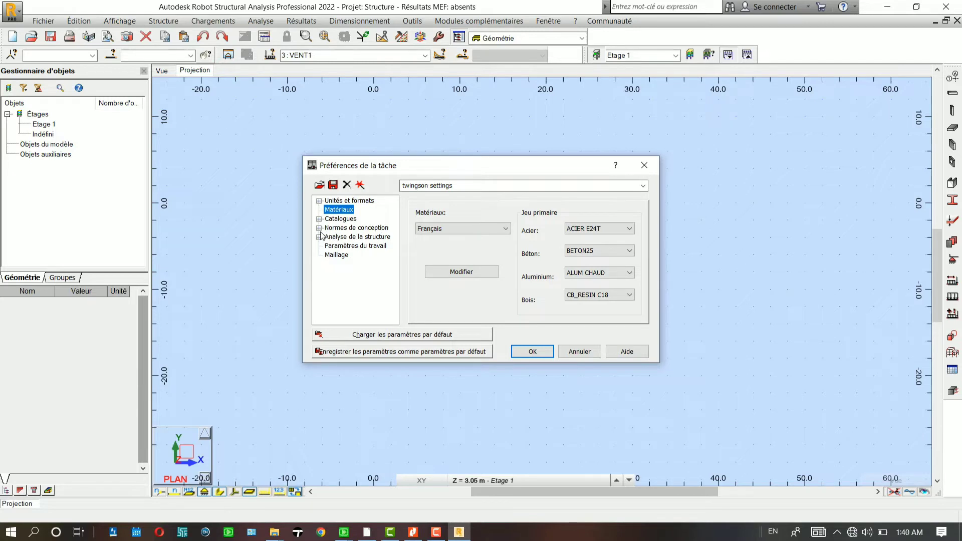
left_click(342, 230)
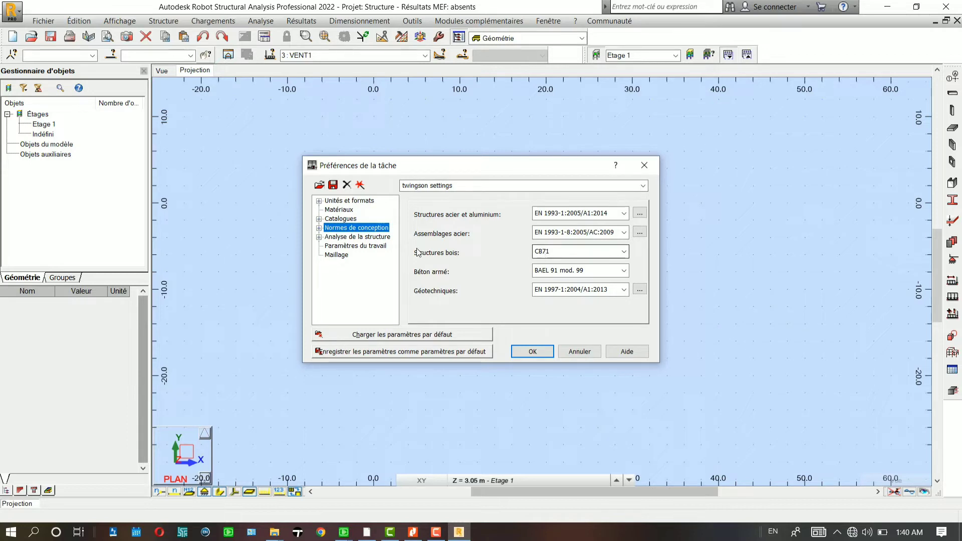
- Check the structure analysis, work parameters and meshing preferences, then accept the task preferences, converting the member parameters to EN 1993-1:2005/A1:2014
left_click(334, 185)
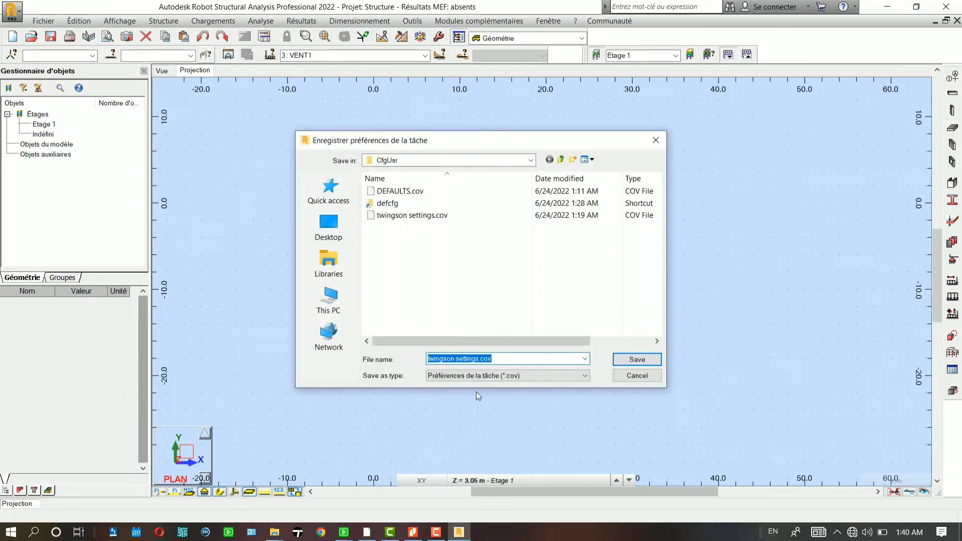
left_click(656, 140)
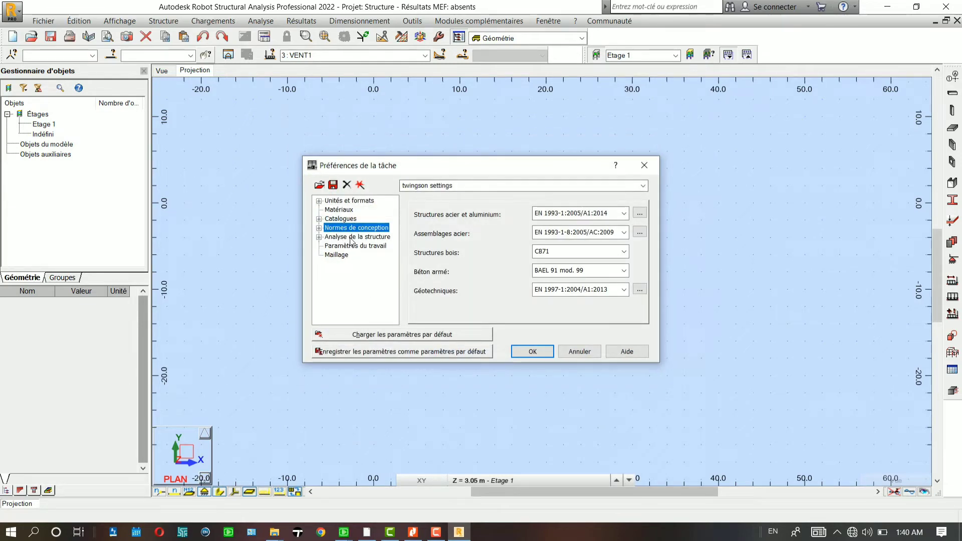
left_click(371, 240)
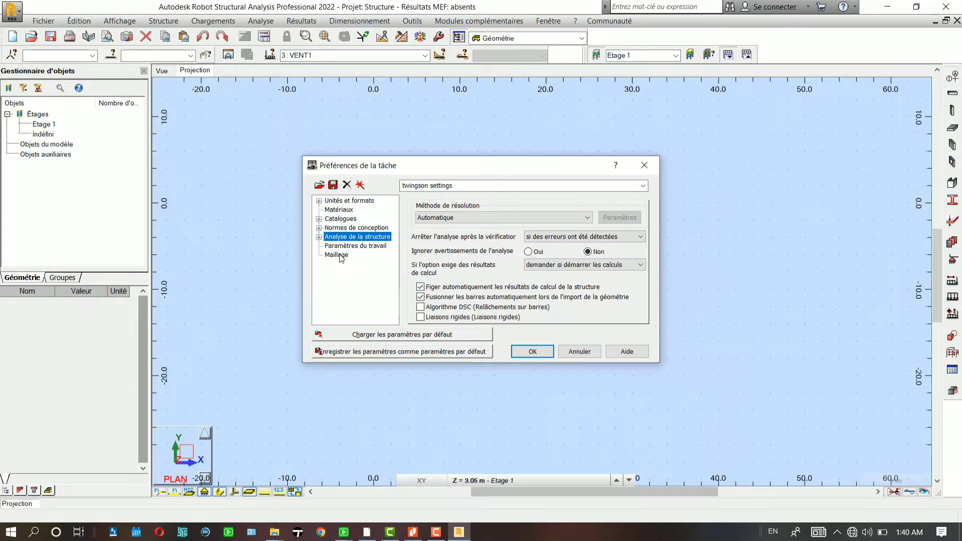
left_click(353, 247)
left_click(344, 259)
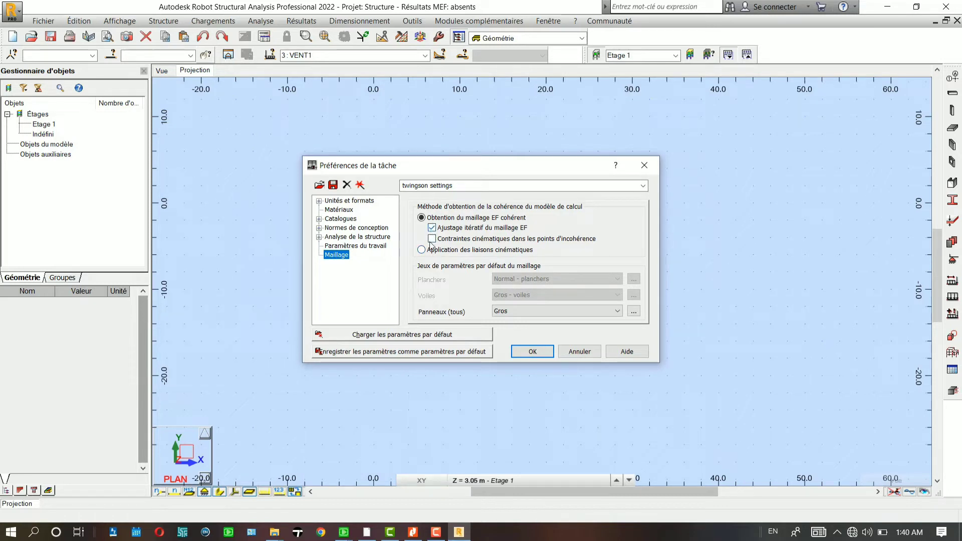
left_click(533, 353)
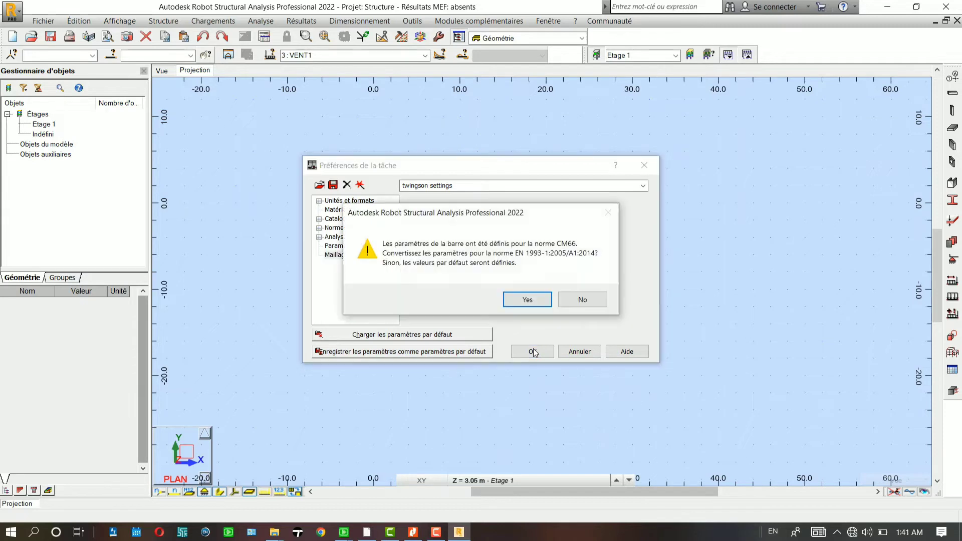
left_click(528, 299)
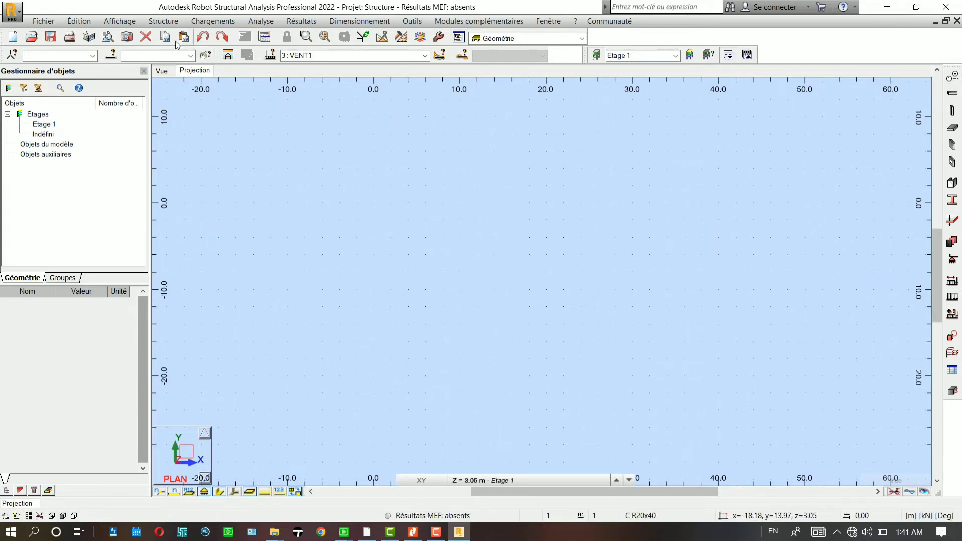
- Define the X construction lines starting at 0.00 m, repeated 4 times at 4 m spacing with numeric labels
left_click(163, 21)
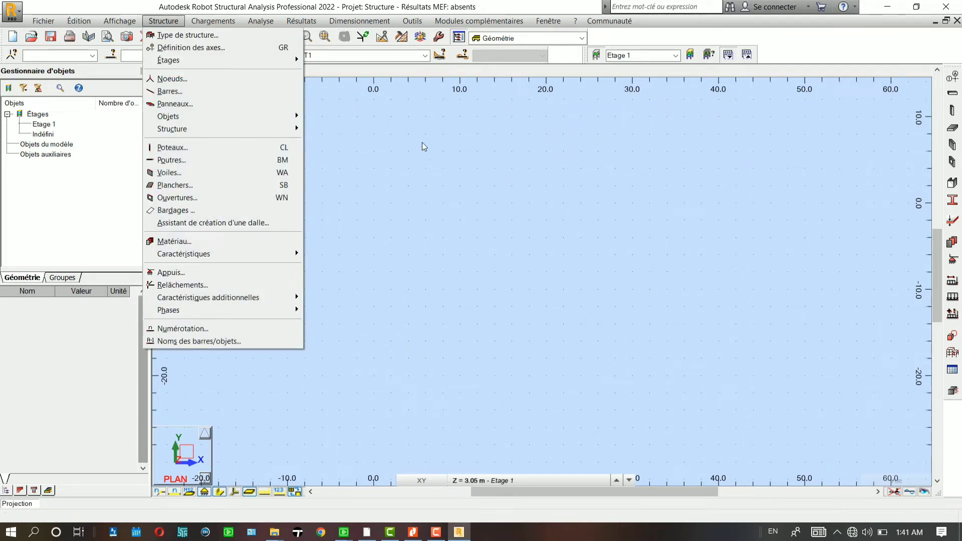
left_click(120, 21)
left_click(163, 21)
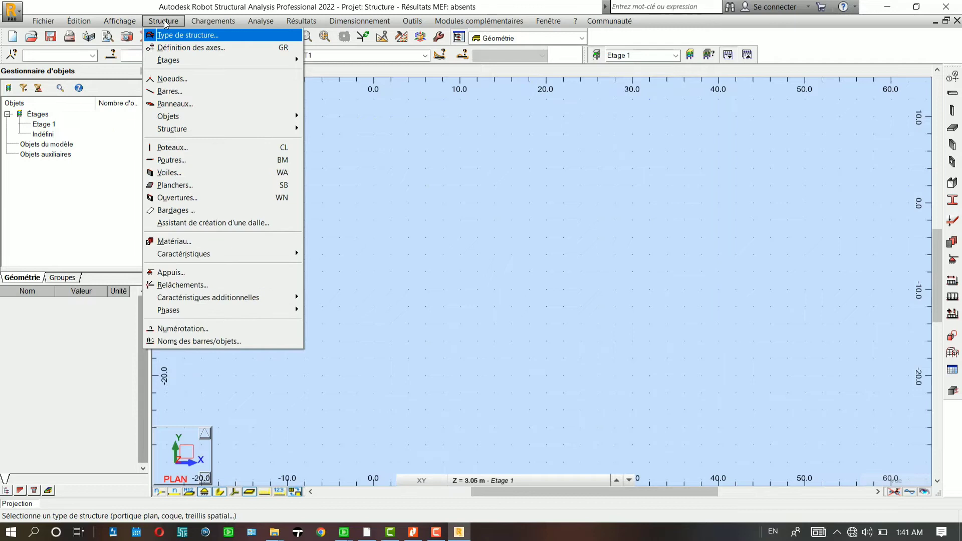
left_click(171, 48)
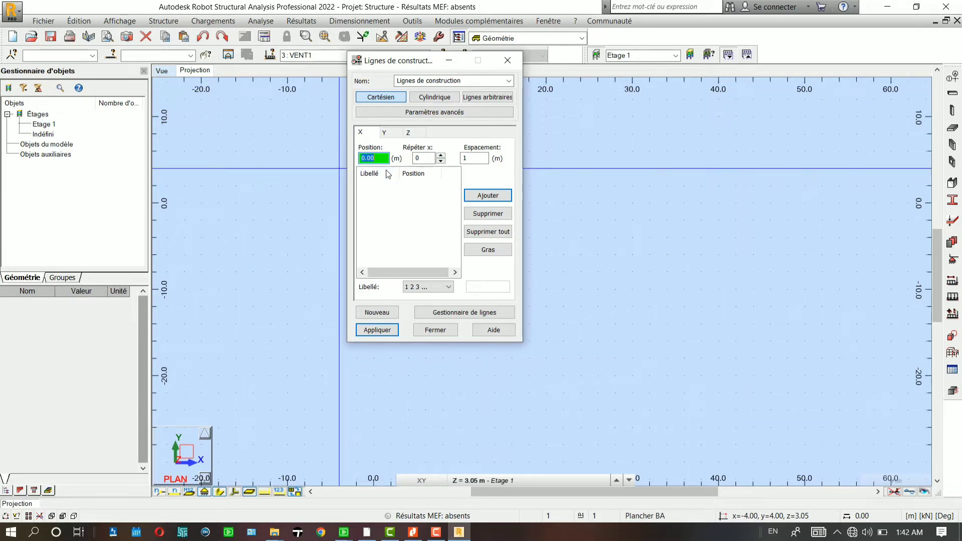
key("Tab")
key("BackSpace")
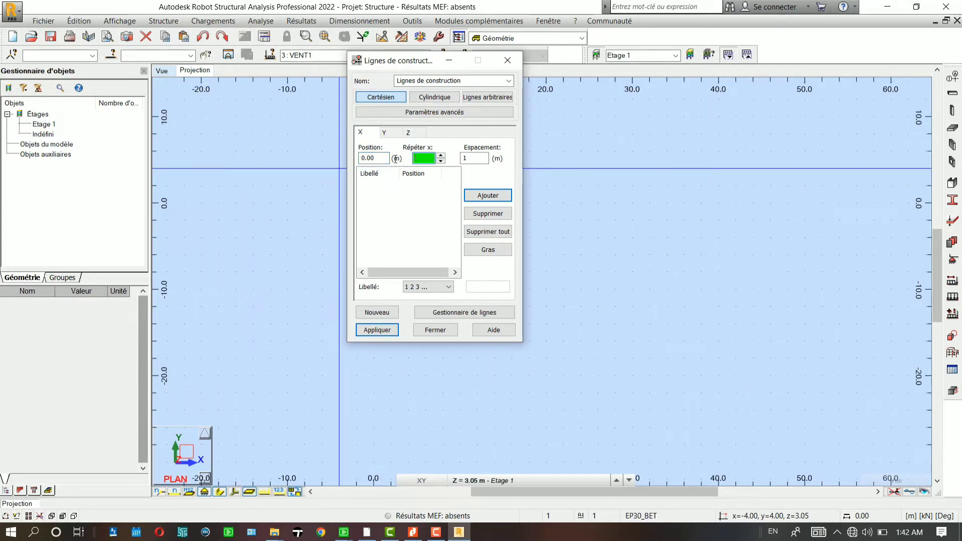
type("4")
key("Tab")
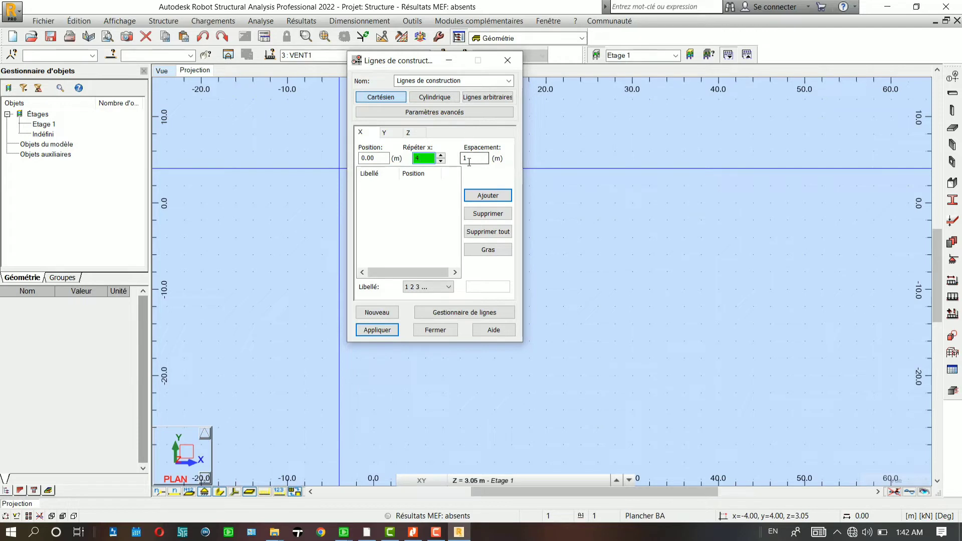
key("Return")
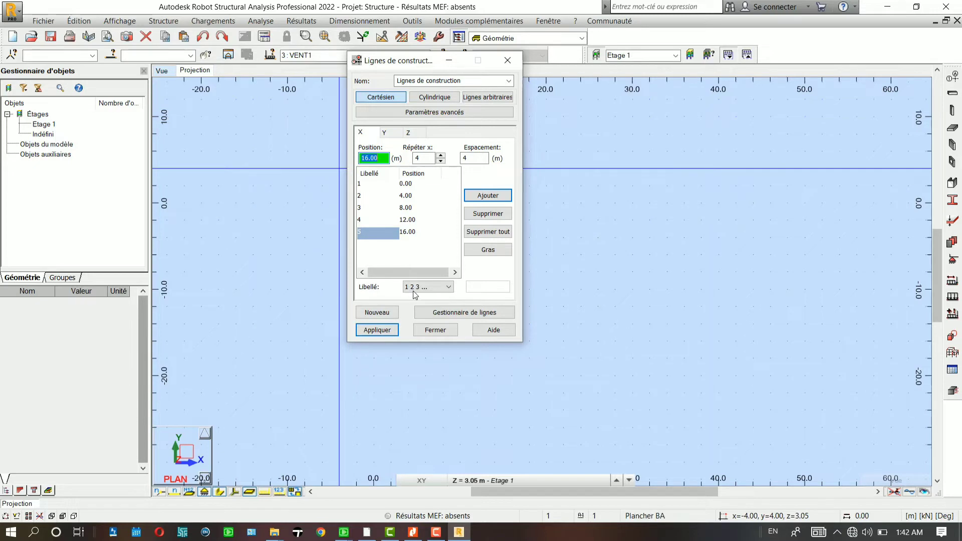
- Add Y construction lines starting at 0.00 m, repeated 5 times at 5 m spacing and labelled A B C
left_click(384, 132)
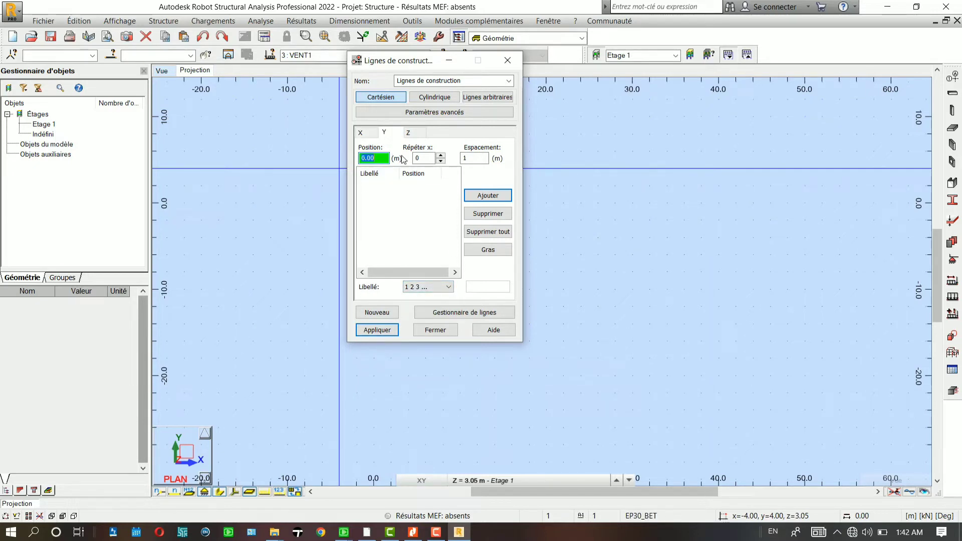
key("Tab")
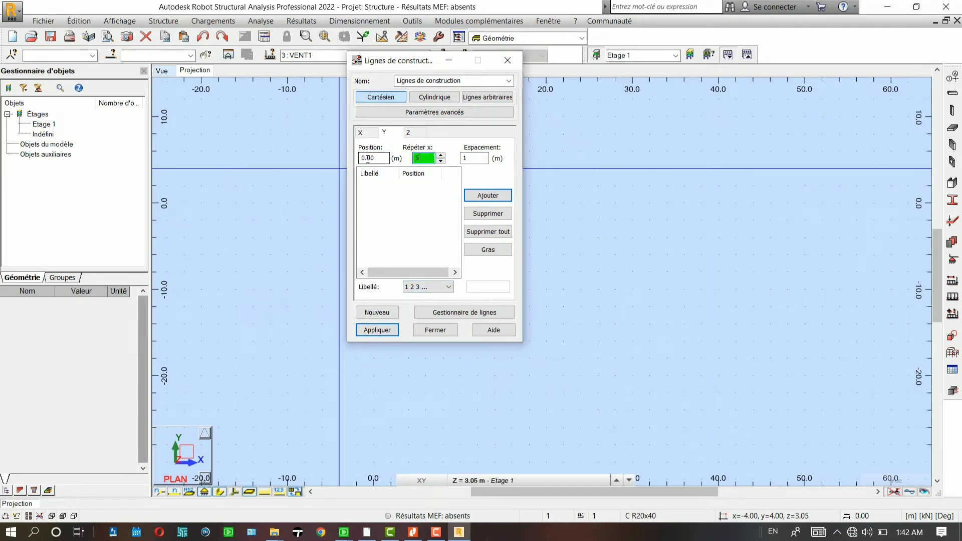
type("5")
key("Tab")
key("BackSpace")
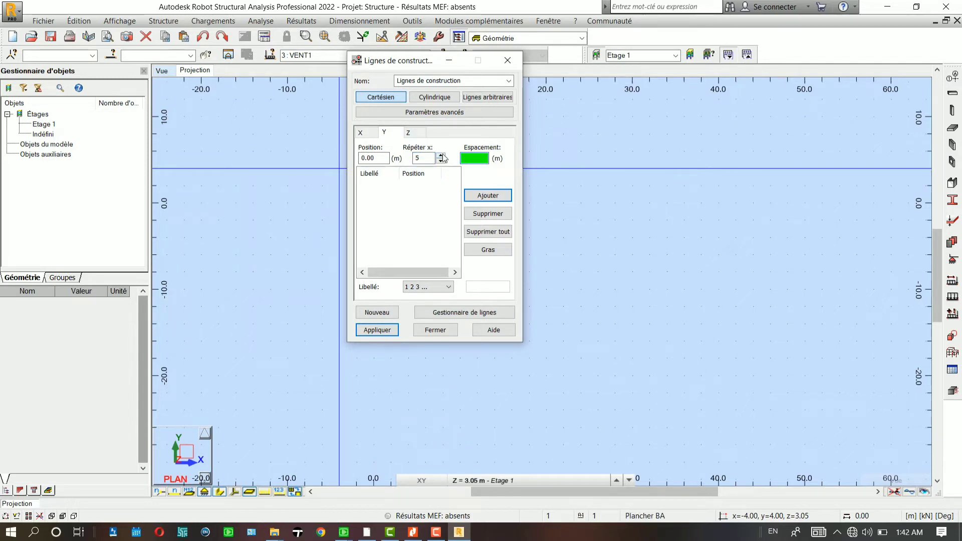
type("5")
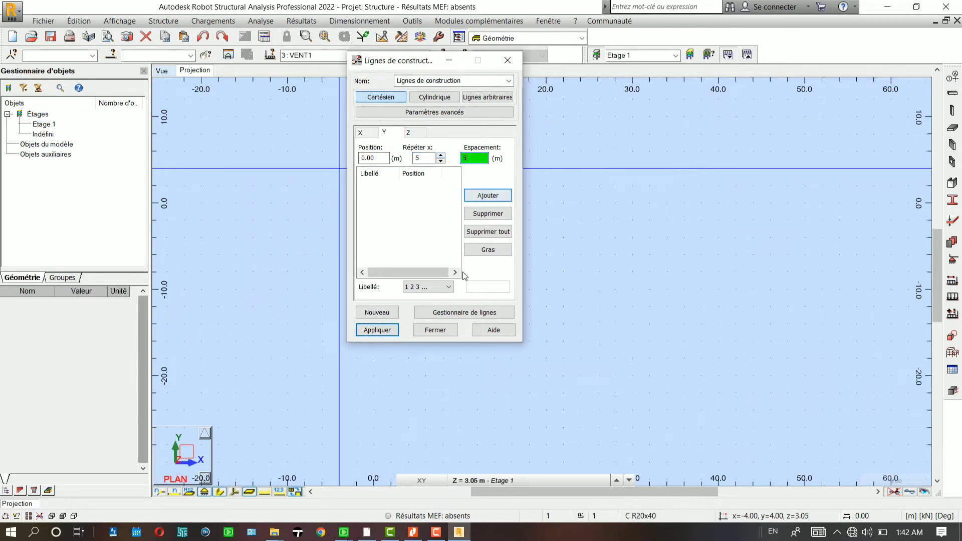
left_click(443, 286)
left_click(429, 308)
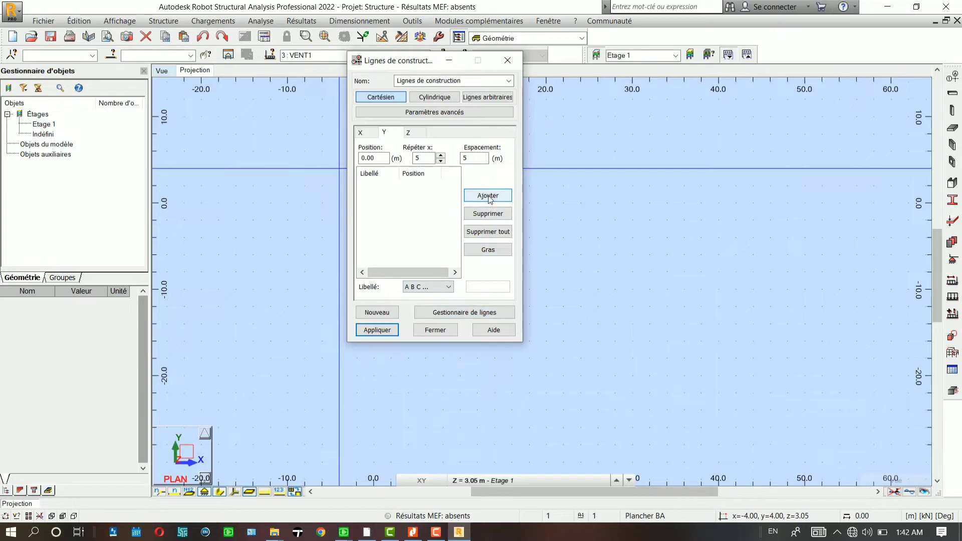
left_click(488, 195)
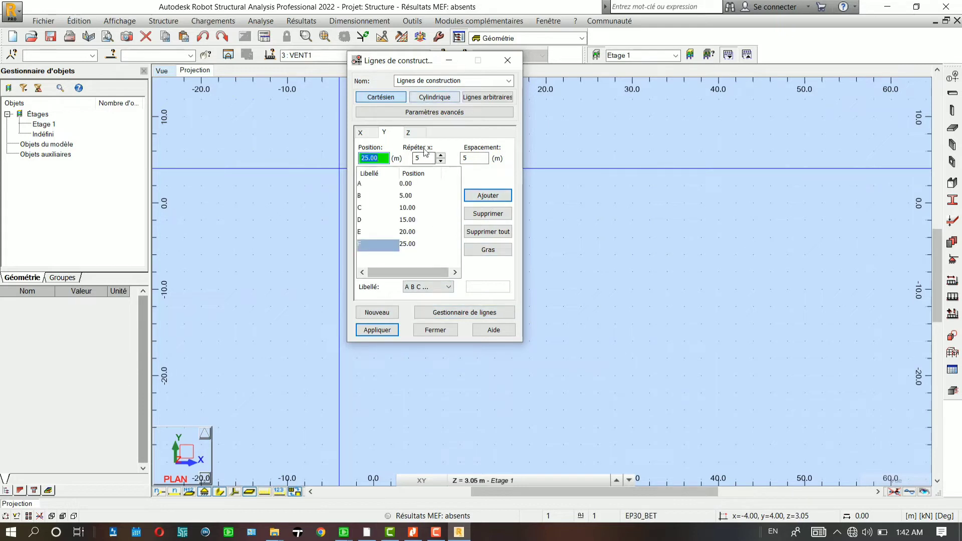
- Exclude the storeys from the Z construction lines and add levels from 0.00 m, repeated 4 times at 3.5 m spacing
left_click(419, 132)
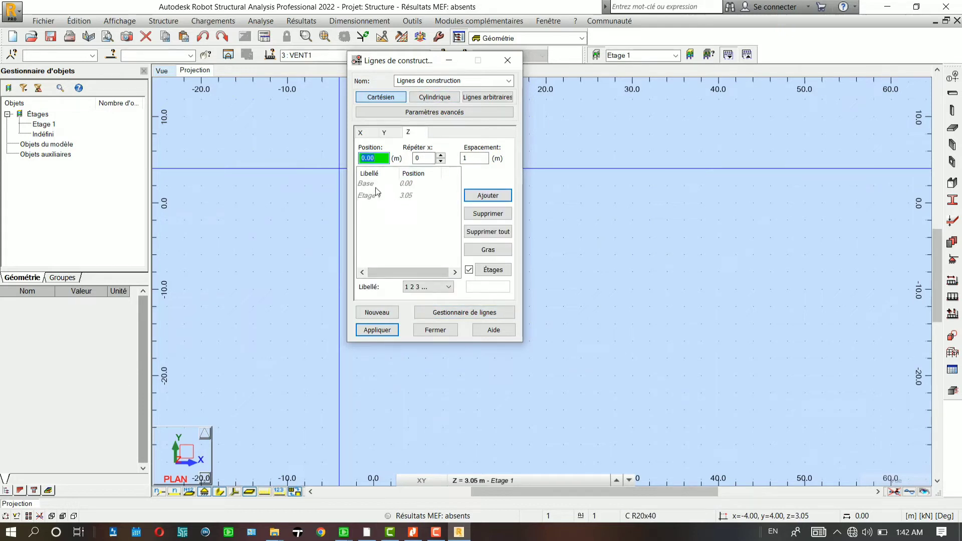
left_click(470, 270)
left_click(469, 270)
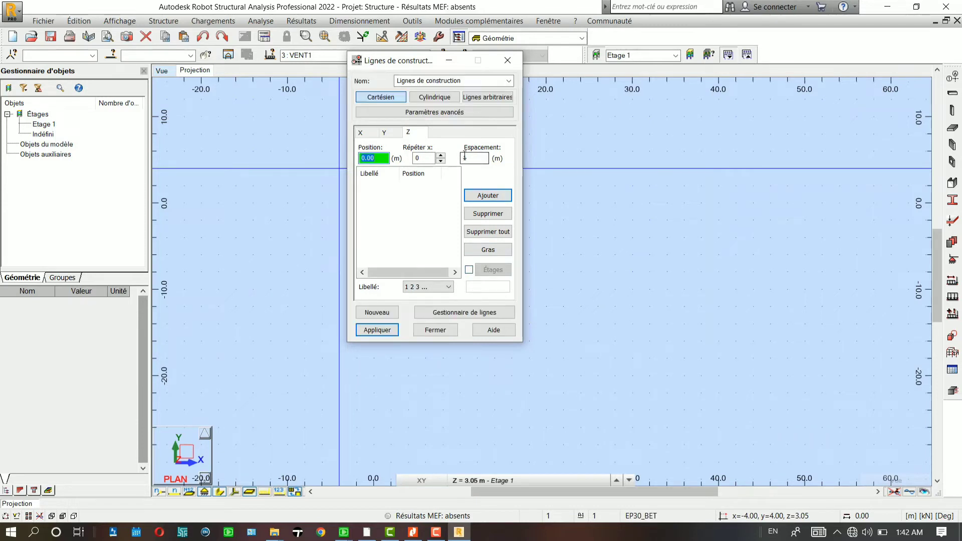
key("Tab")
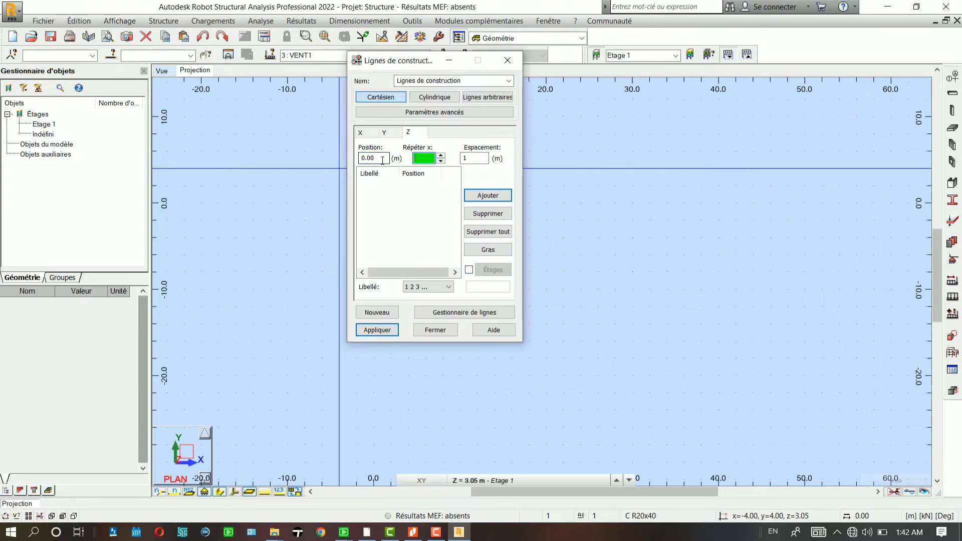
type("4")
key("Tab")
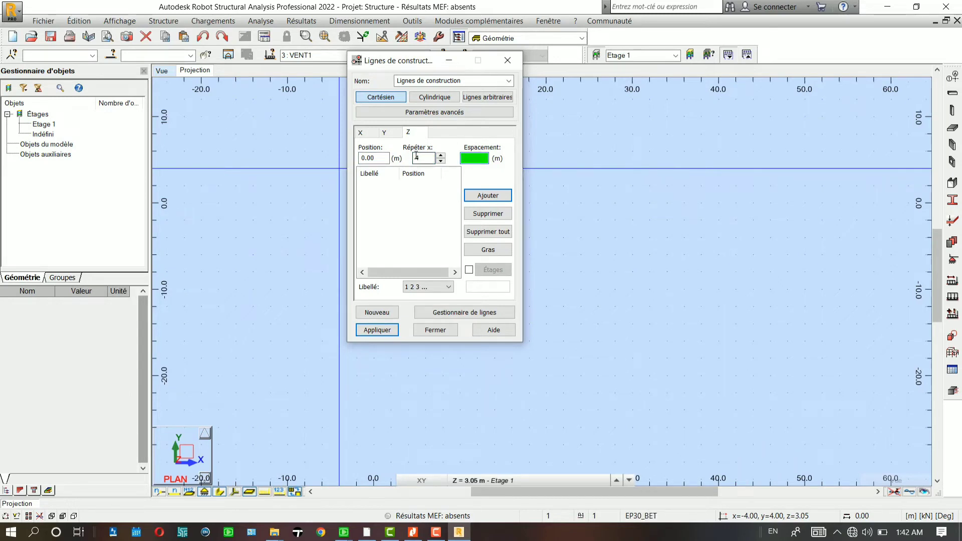
type("32")
key("BackSpace")
key("BackSpace")
type(".5")
left_click(489, 195)
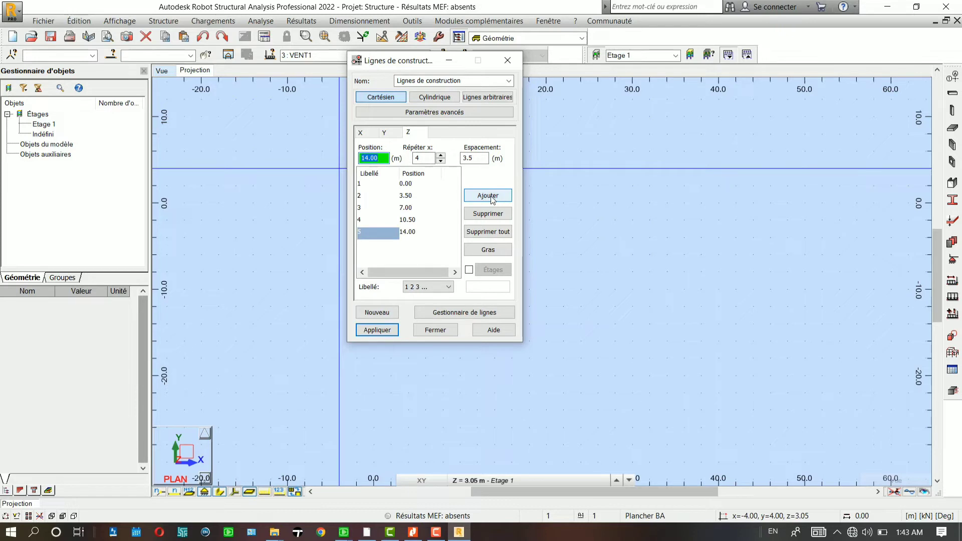
- Apply the construction lines to the model and inspect the resulting grid in the 3D view
left_click(378, 331)
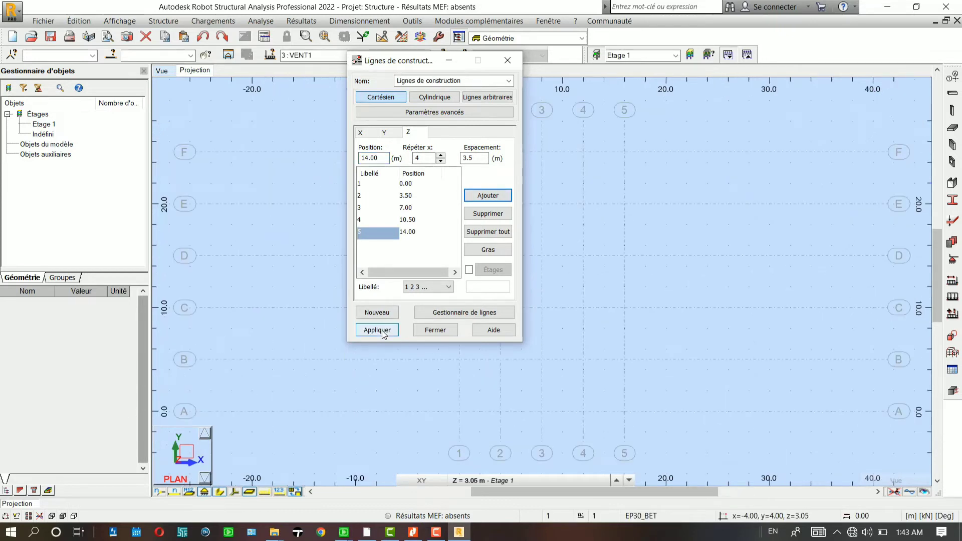
left_click(435, 329)
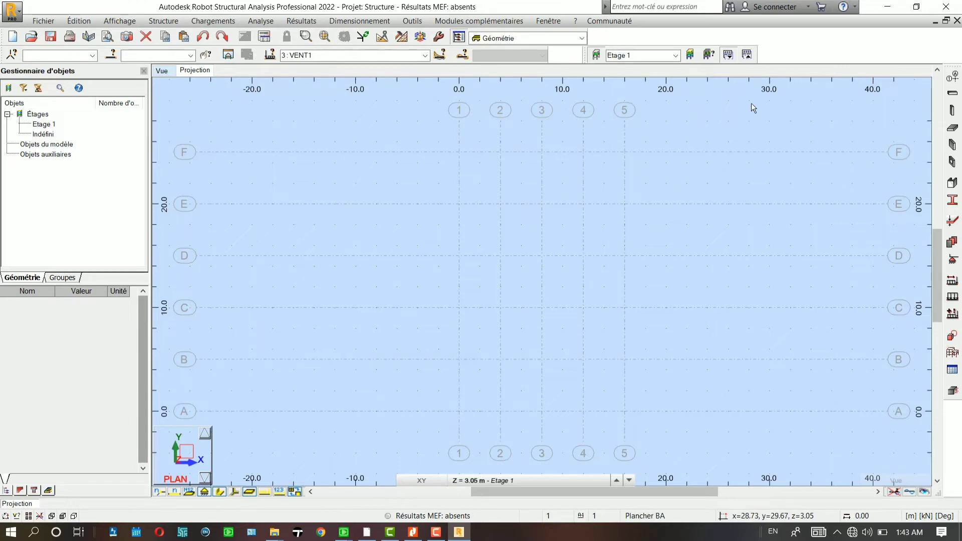
scroll(426, 136, "down", 2)
left_click(167, 71)
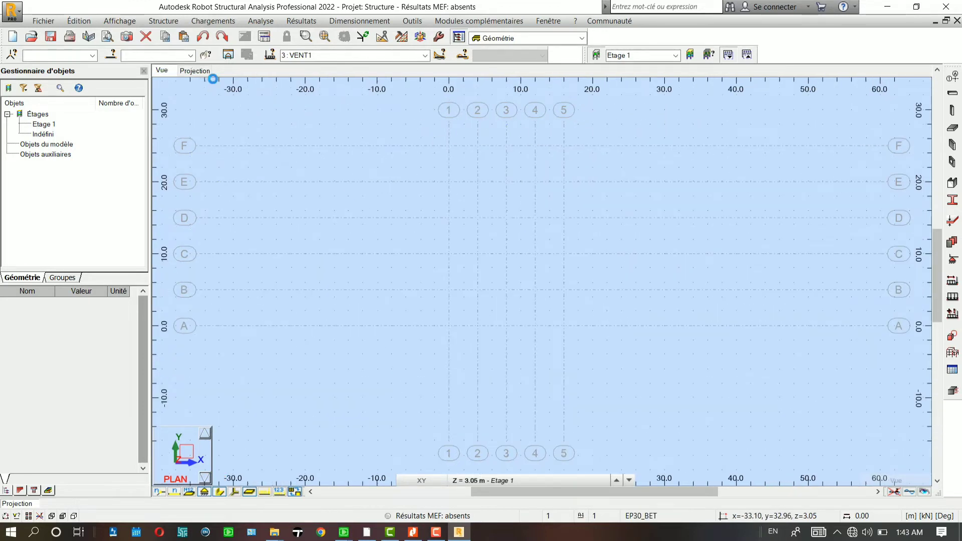
scroll(690, 139, "down", 1)
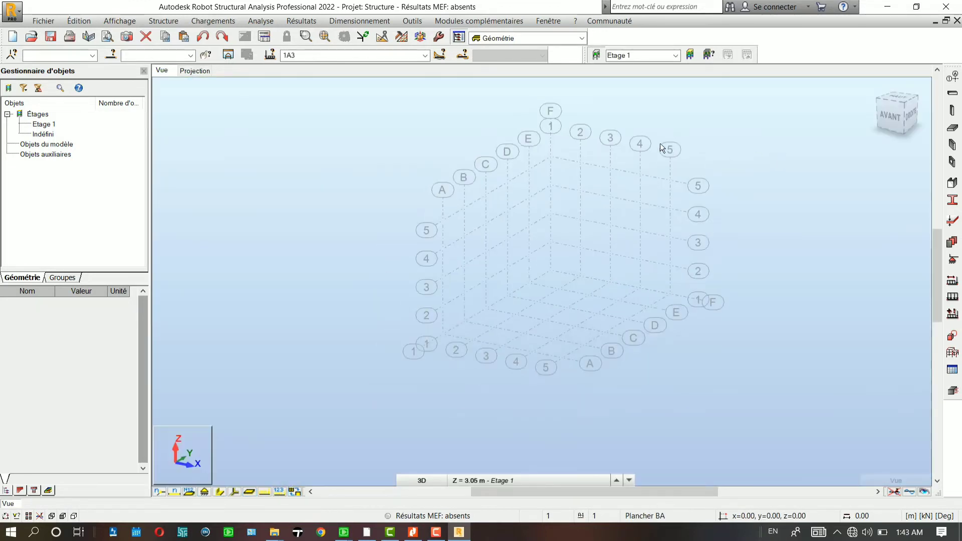
scroll(783, 128, "up", 1)
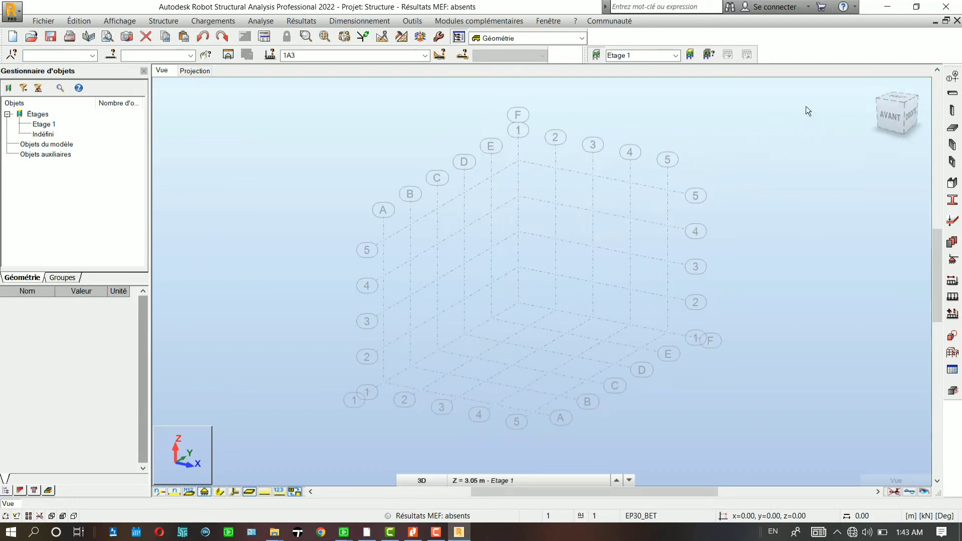
scroll(758, 172, "down", 1)
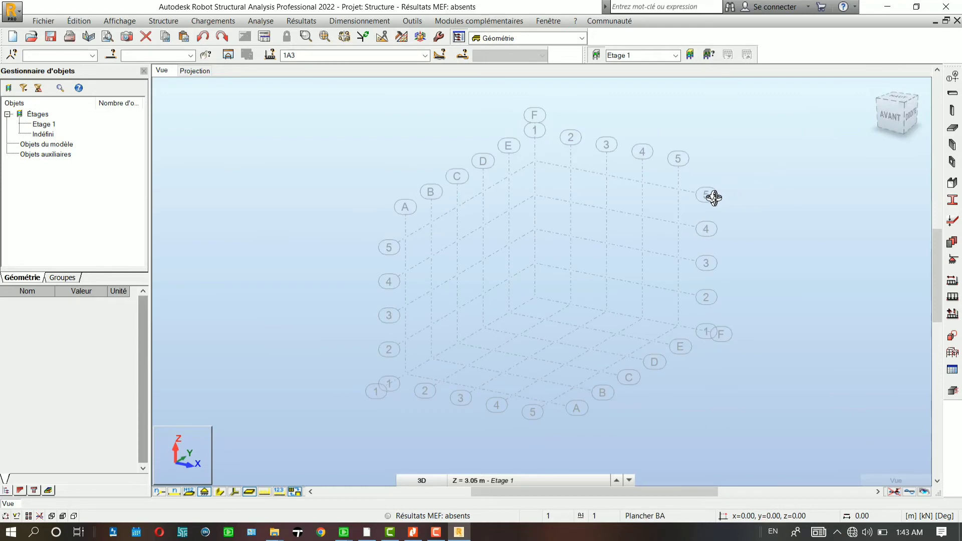
- Return to the plan projection and set the working level to construction line 2 at 3.50 m
left_click(195, 71)
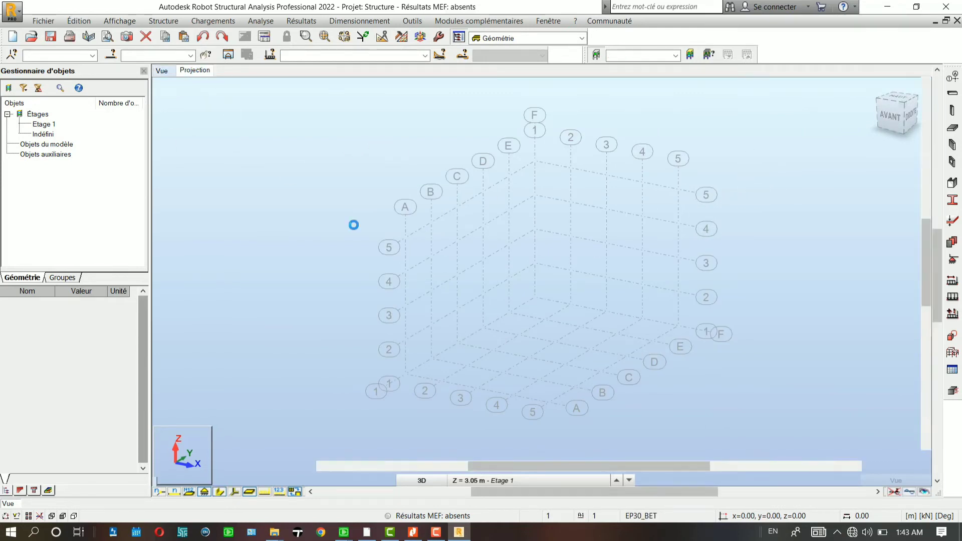
left_click(503, 480)
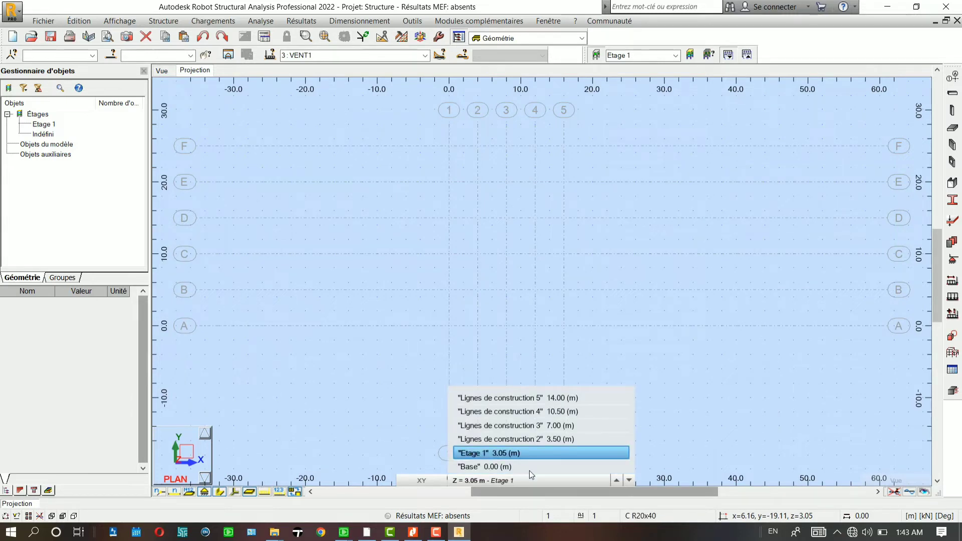
left_click(521, 480)
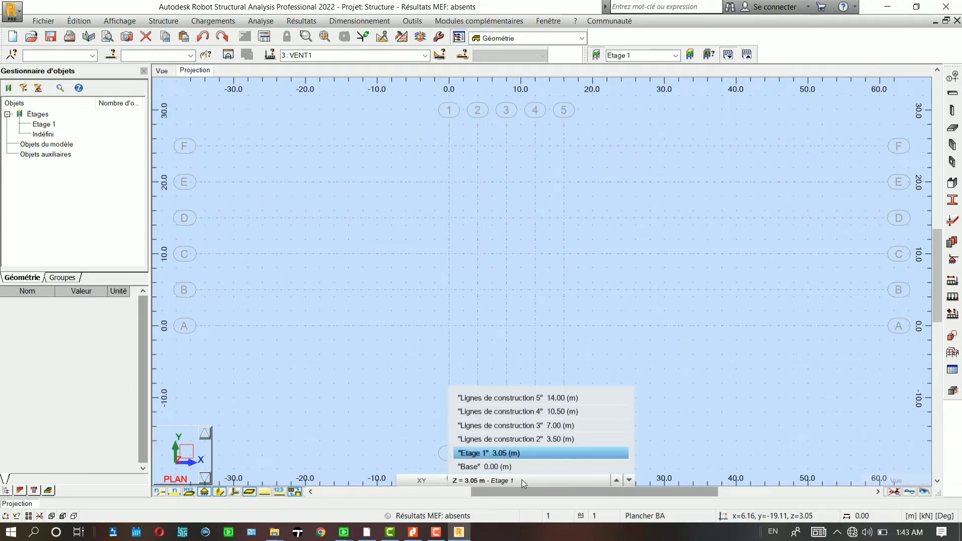
left_click(525, 440)
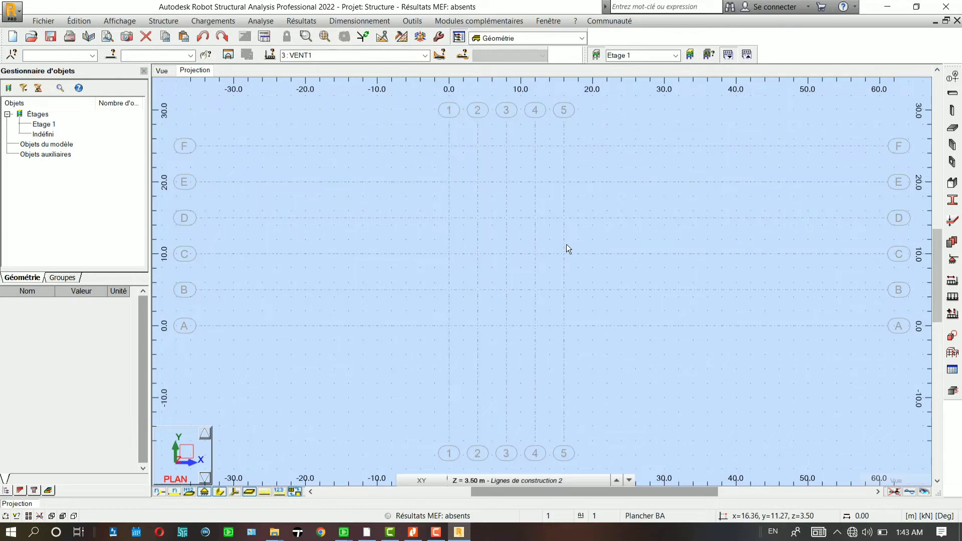
- Set the beam type to Poutre BA and add a rectangular BETON25 section named PS with b 20 and h 40 cm
left_click(952, 93)
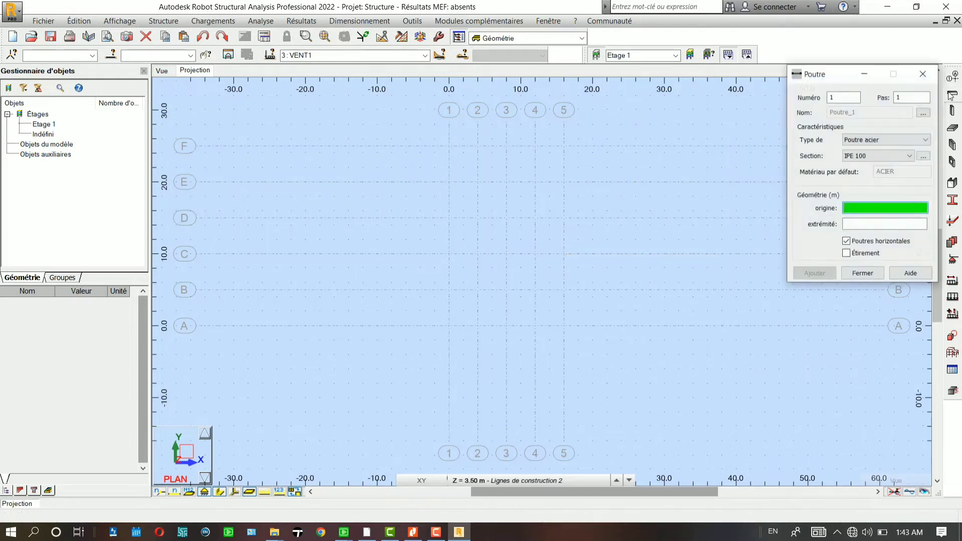
left_click(881, 142)
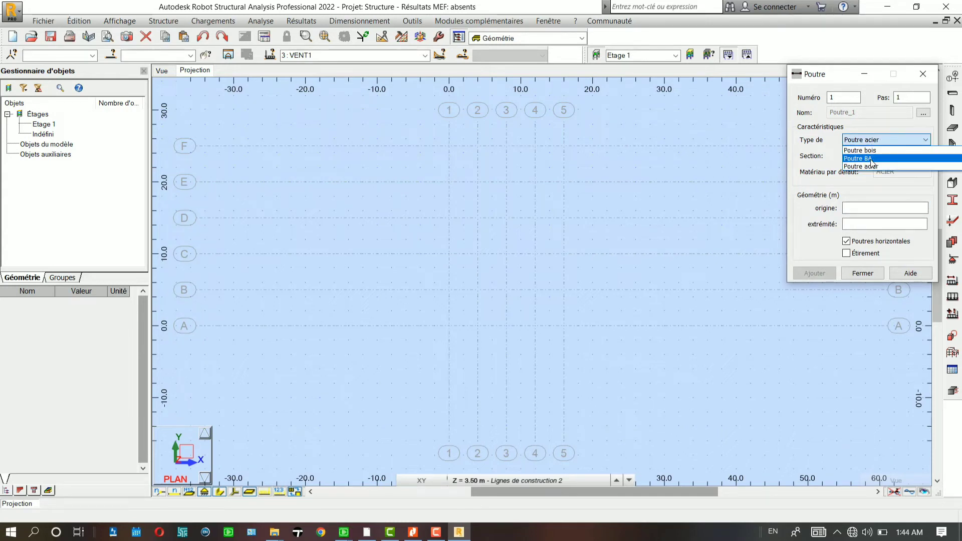
left_click(870, 158)
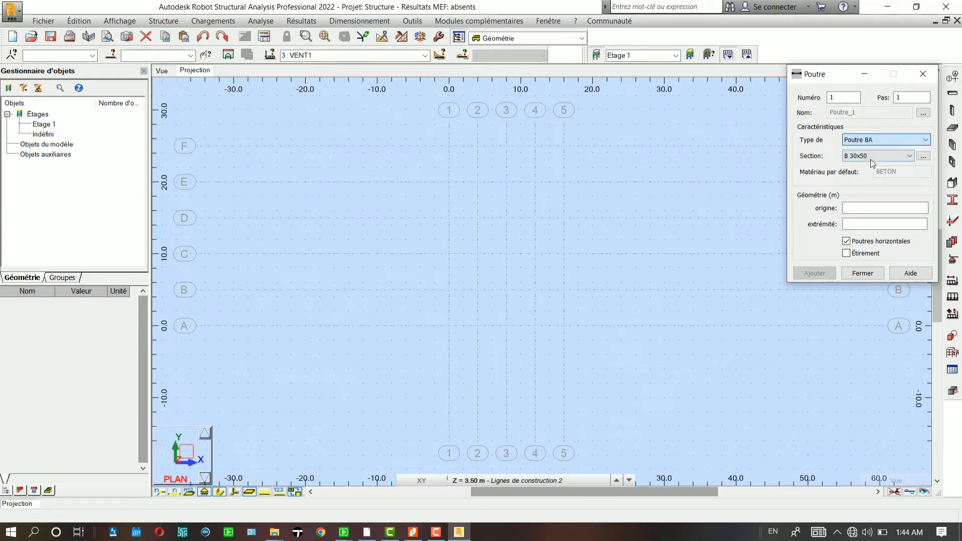
left_click(924, 157)
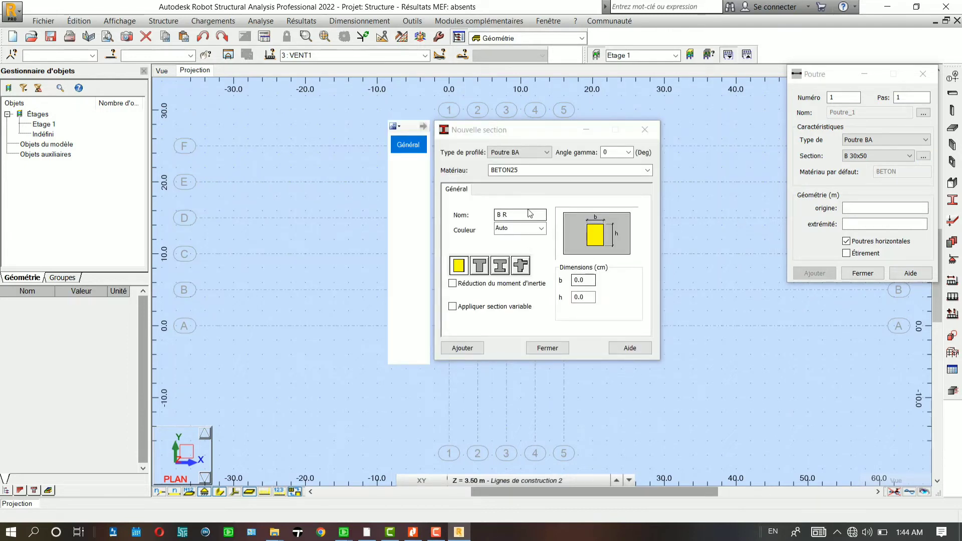
left_click_drag(509, 215, 466, 214)
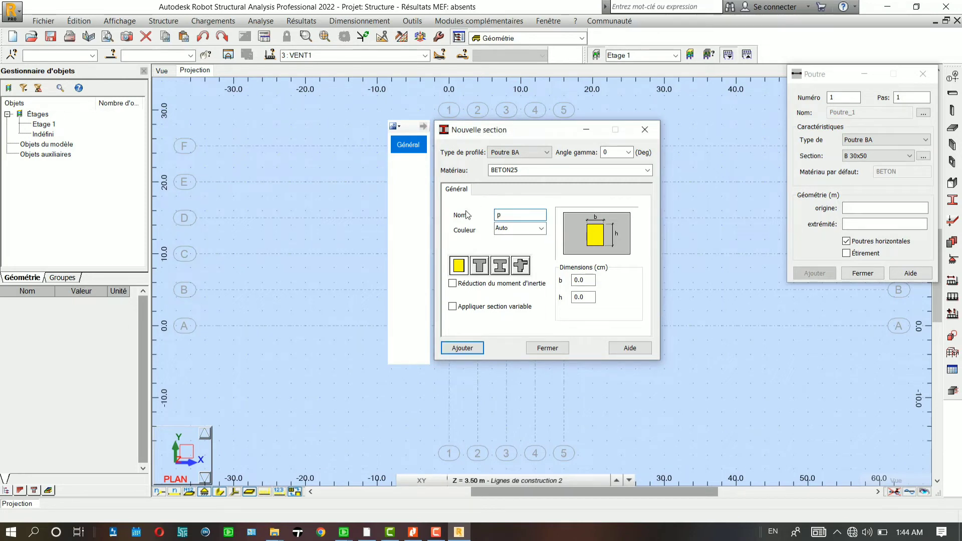
type("pp")
left_click(584, 282)
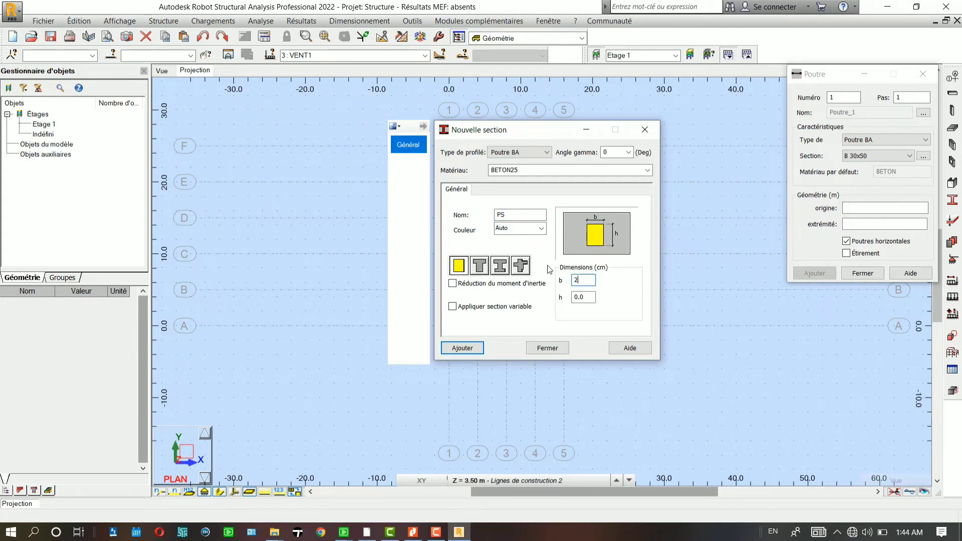
key("Tab")
left_click(470, 348)
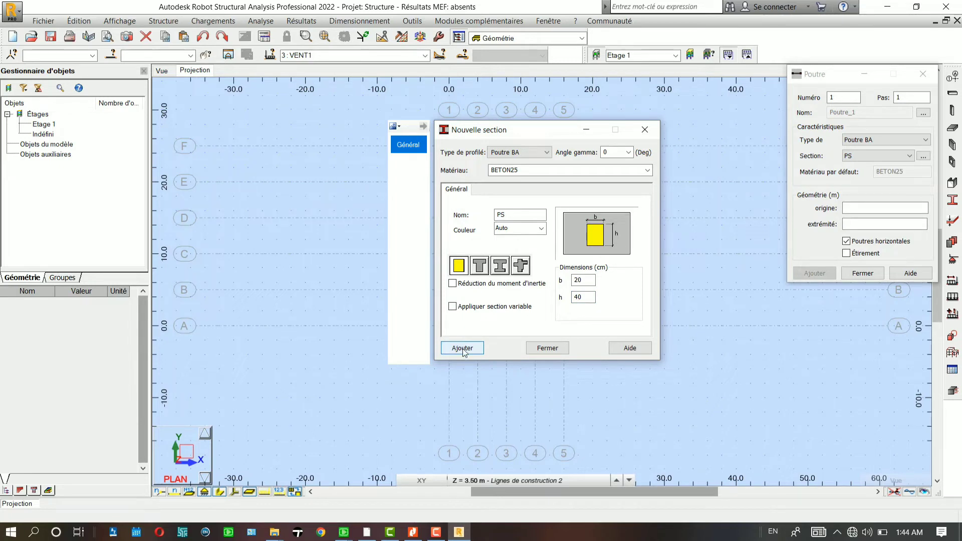
- Rename the new beam section PS20x40 and add it to the available sections
left_click(508, 216)
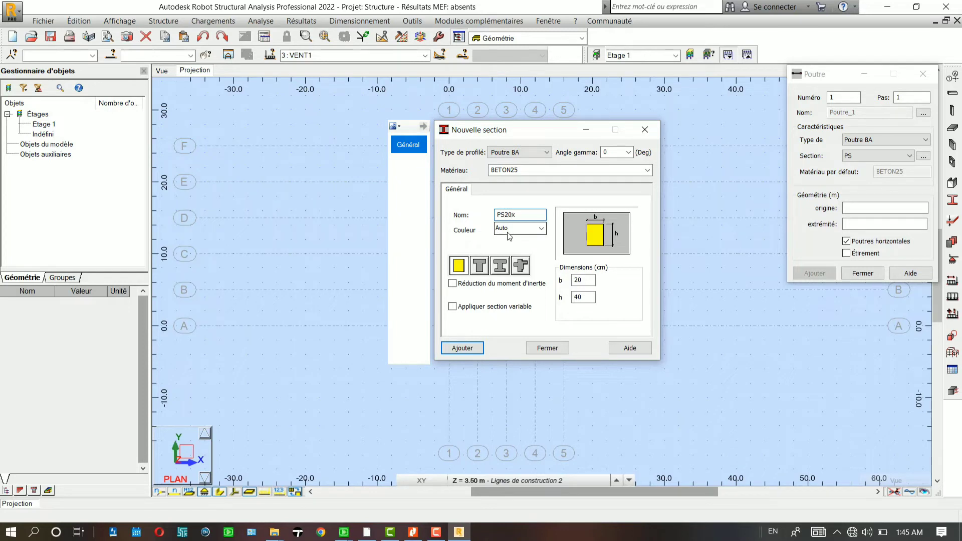
left_click(462, 348)
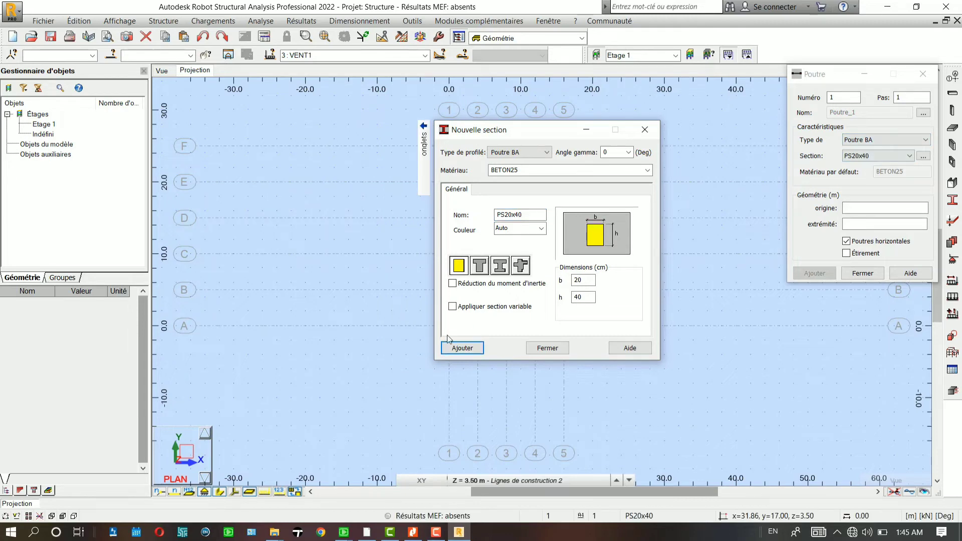
left_click(547, 348)
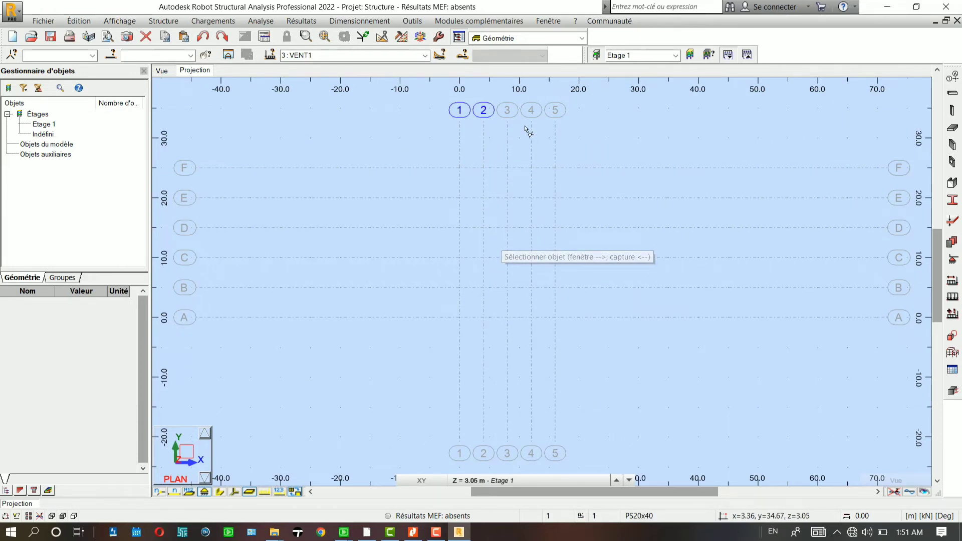
- Review the concrete grades offered as materials for a new Poutre BA section, without adding a section
left_click(952, 93)
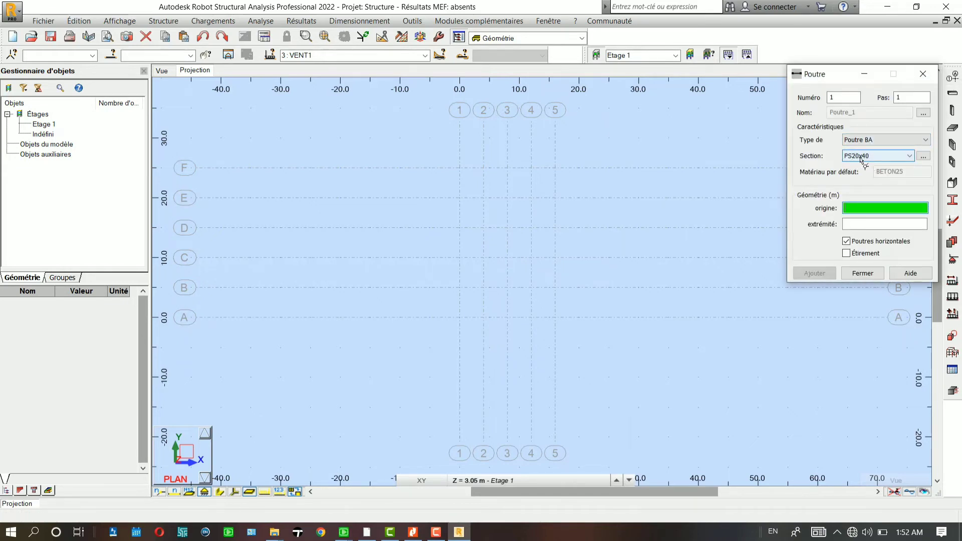
left_click(923, 156)
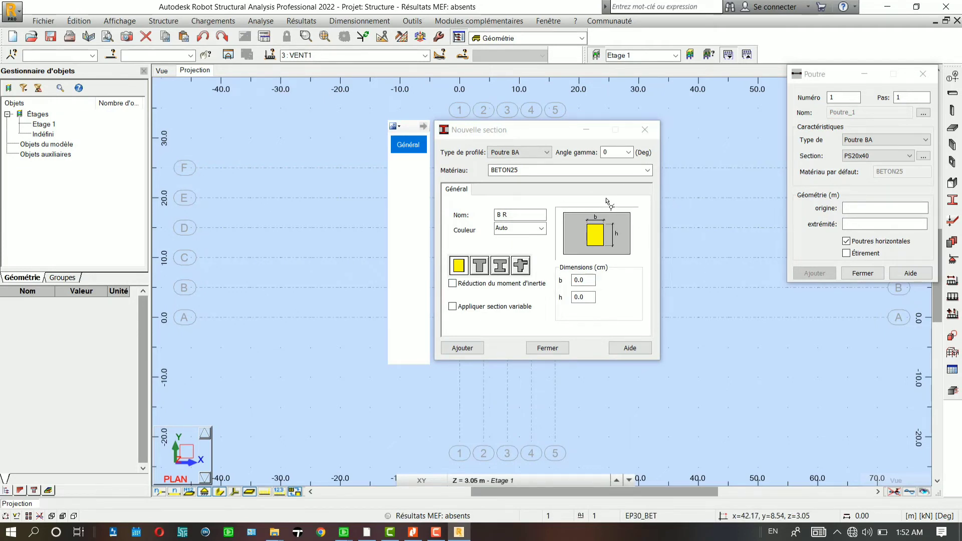
left_click(647, 171)
left_click(648, 171)
left_click(648, 172)
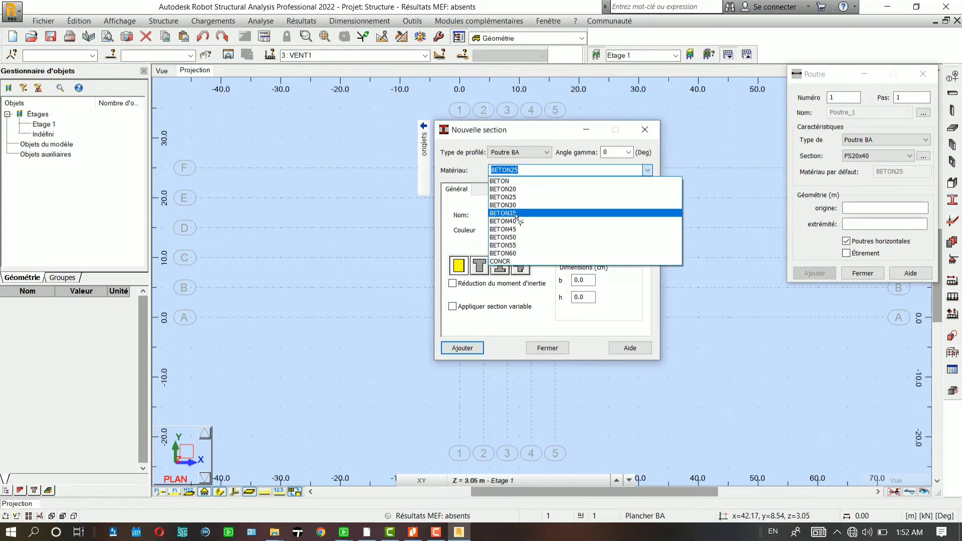
left_click(649, 172)
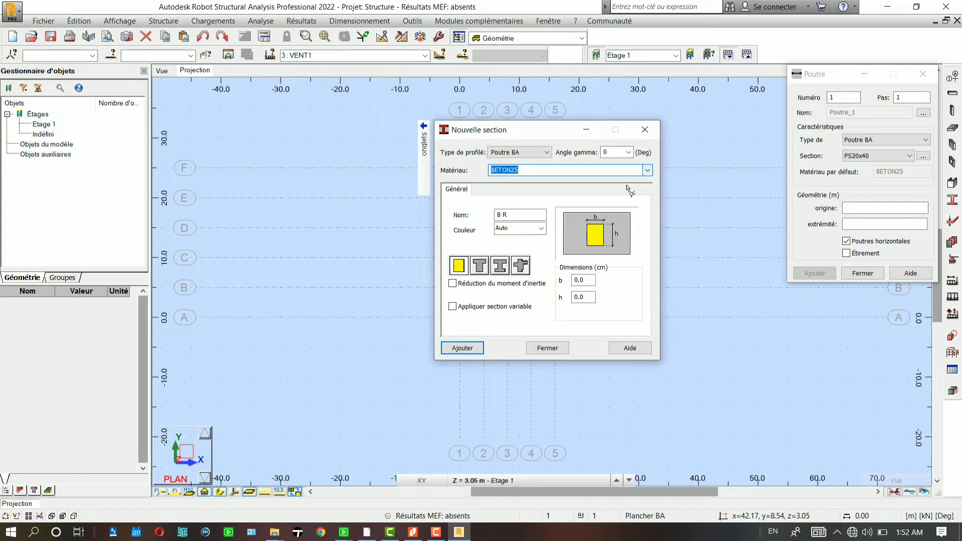
left_click(645, 129)
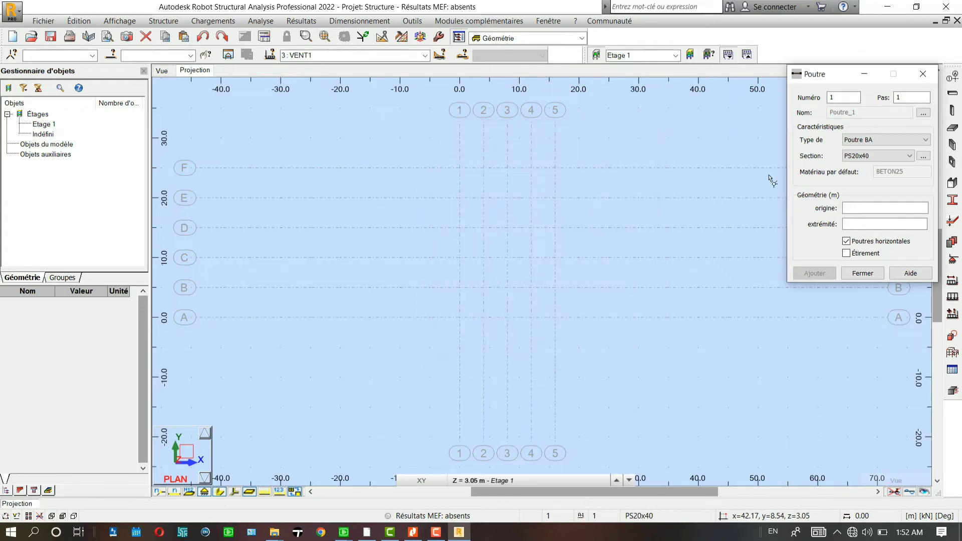
- Check the default concrete in the materials settings of the job preferences
left_click(412, 21)
left_click(412, 20)
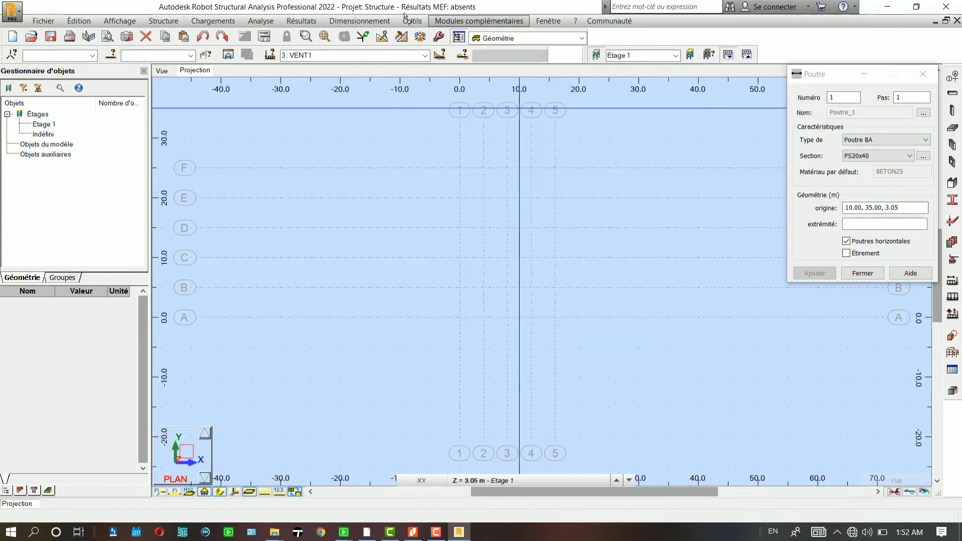
left_click(413, 20)
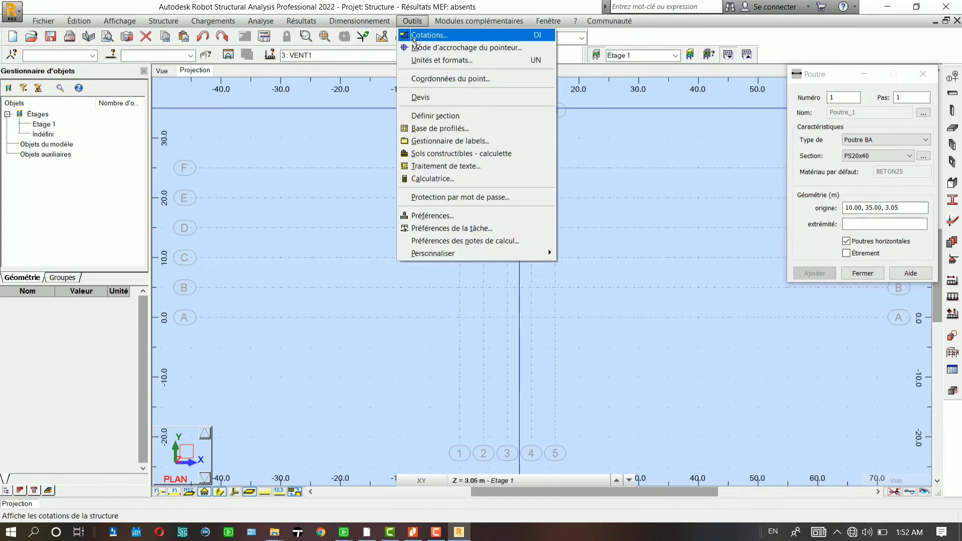
left_click(436, 228)
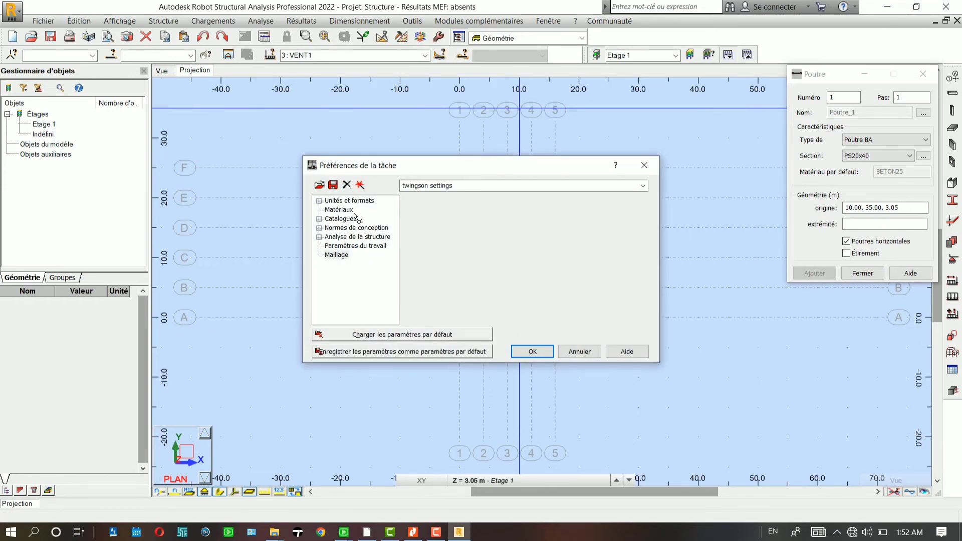
left_click(353, 211)
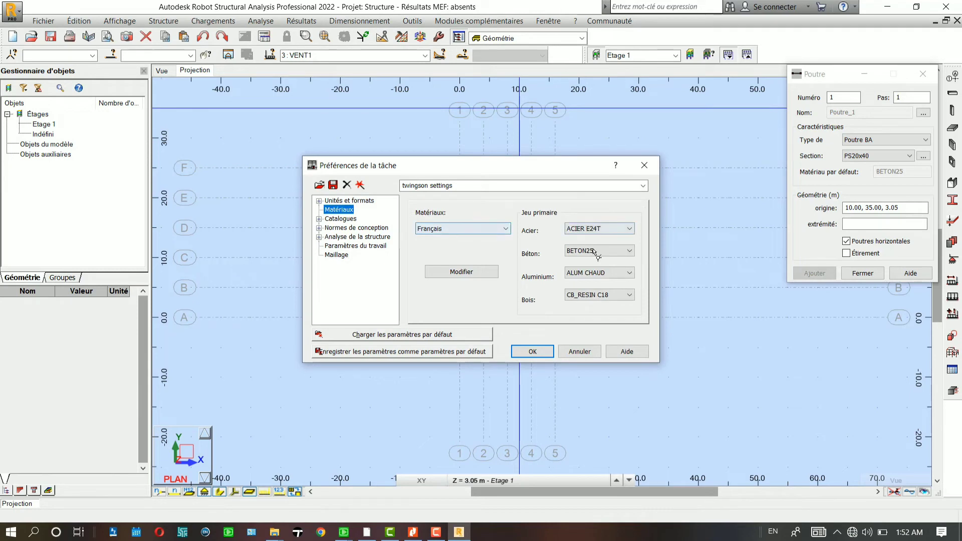
left_click(641, 169)
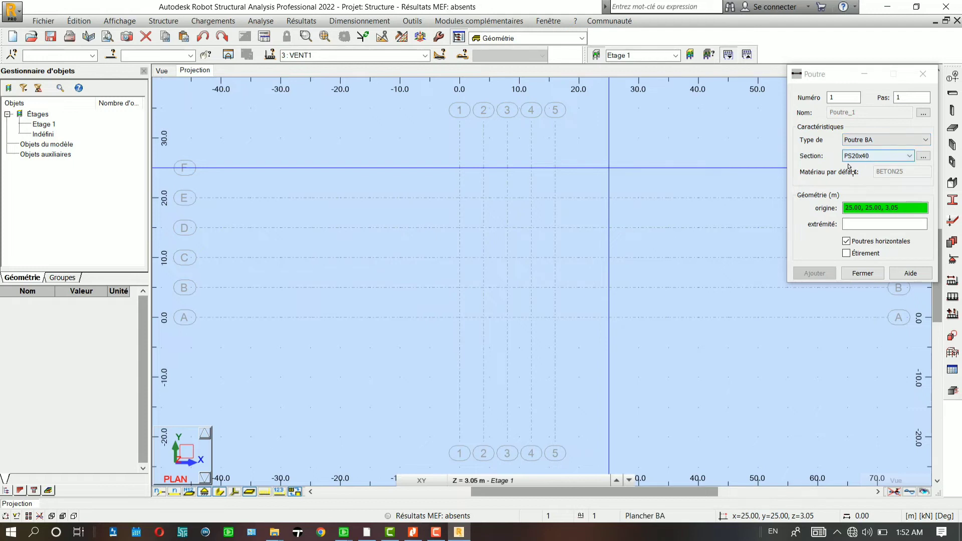
- Draw PS20x40 beams along axis F from line 1 to line 5 and along line 1 from F to A
left_click(861, 155)
left_click(857, 167)
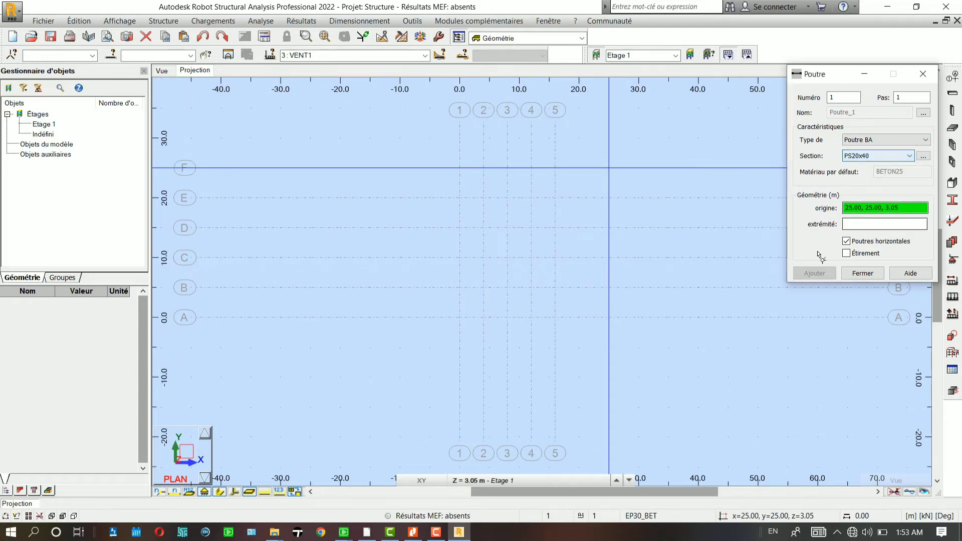
left_click(483, 168)
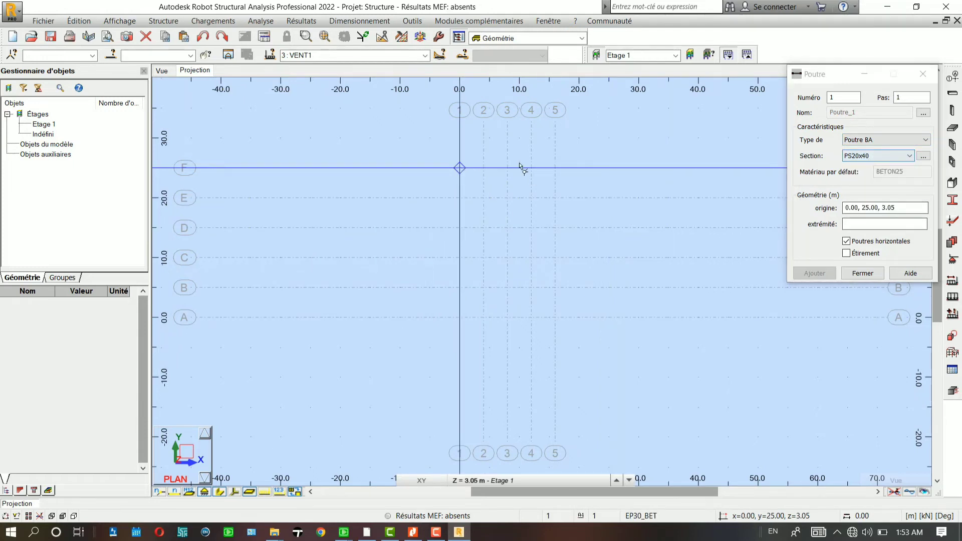
left_click(554, 167)
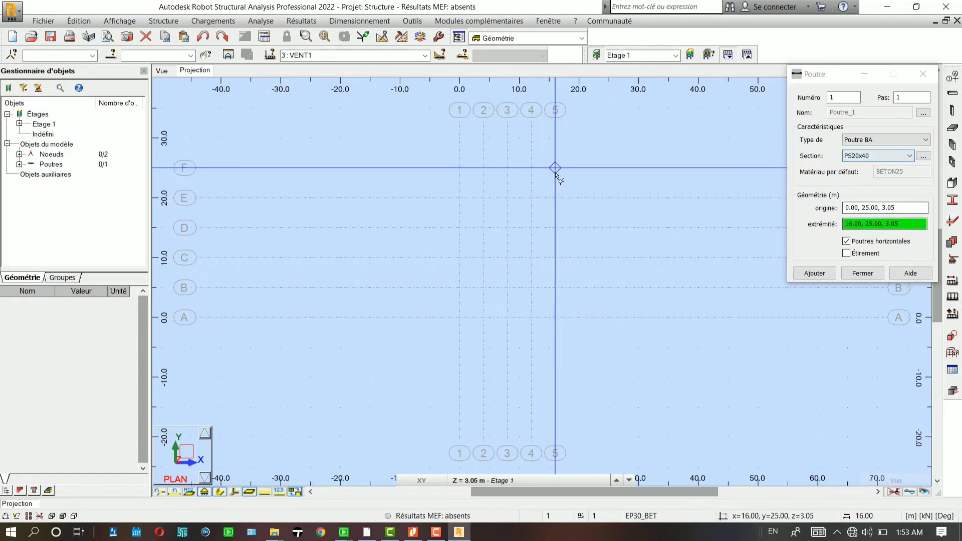
left_click(460, 168)
left_click(459, 317)
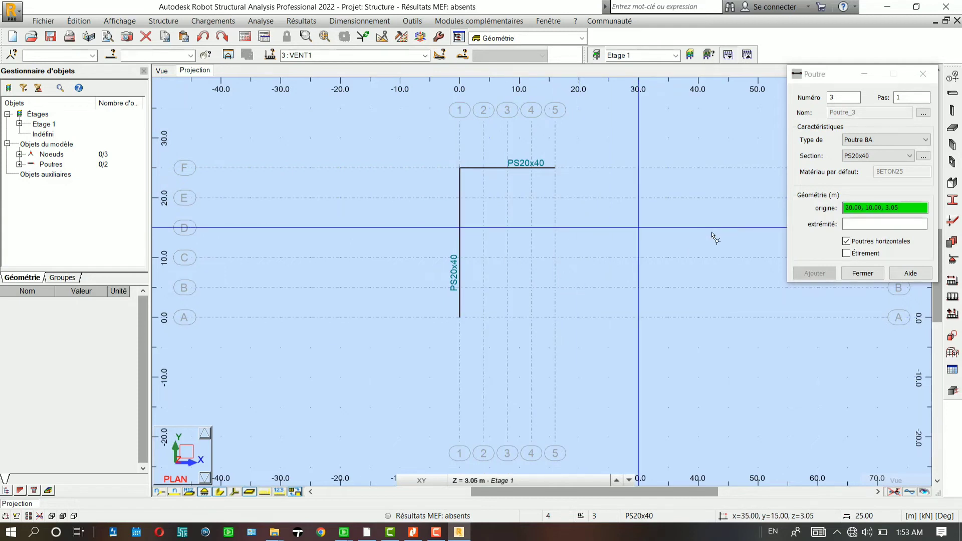
left_click(922, 73)
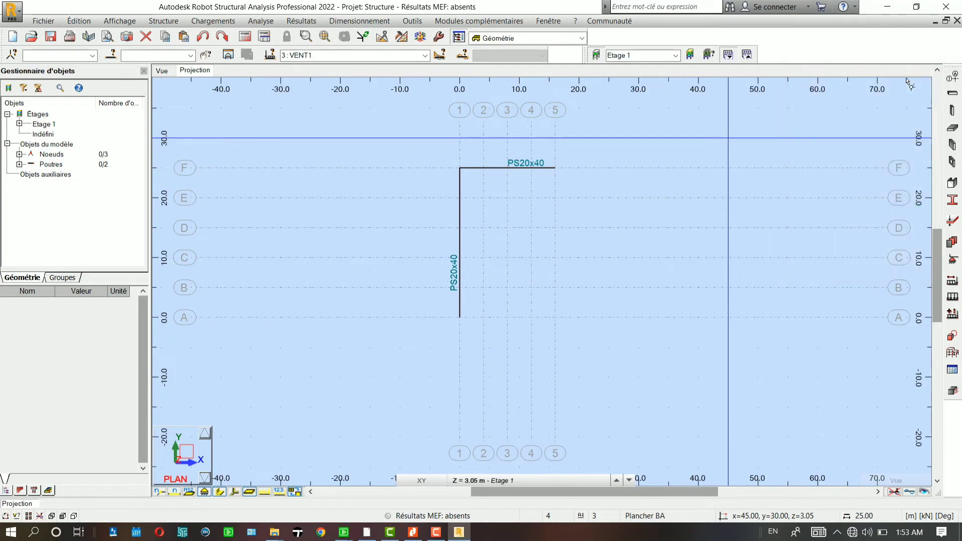
- Copy the beam on axis F by the translation vector 0,-5,0 with 5 repetitions
left_click_drag(453, 154, 576, 180)
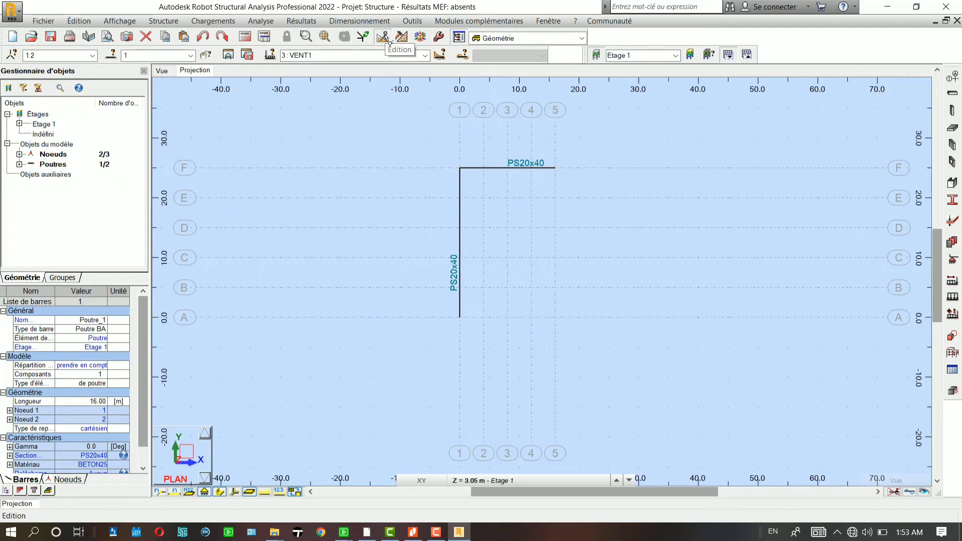
left_click(389, 39)
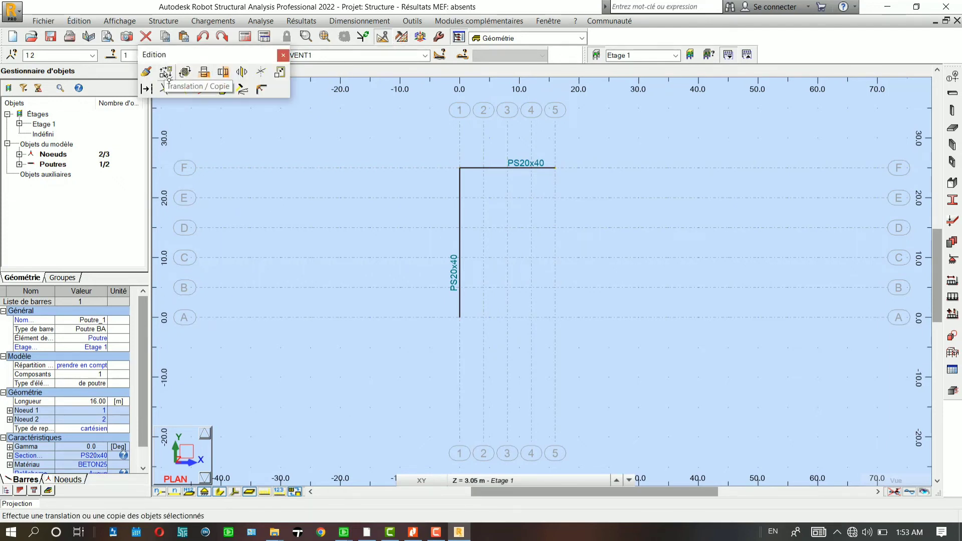
left_click(283, 55)
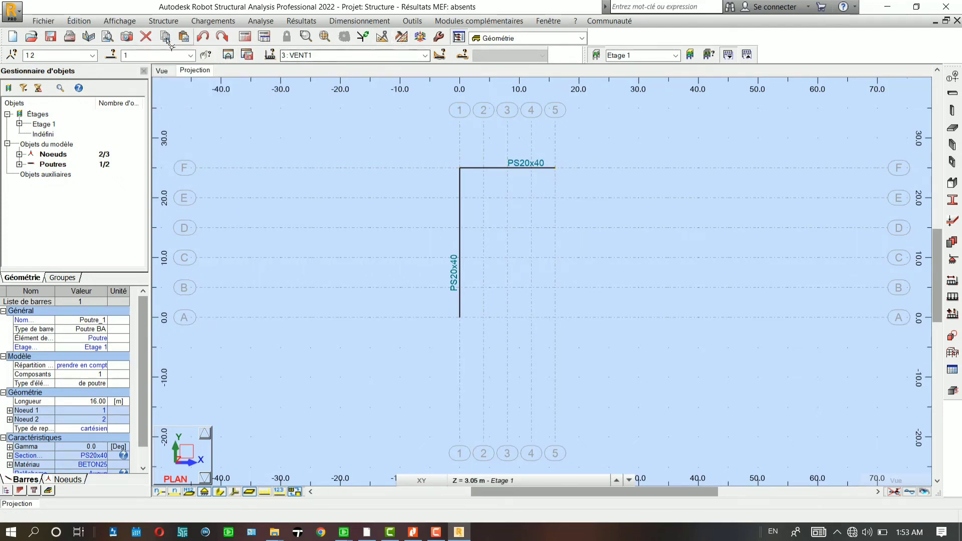
left_click(79, 21)
mouse_move(191, 178)
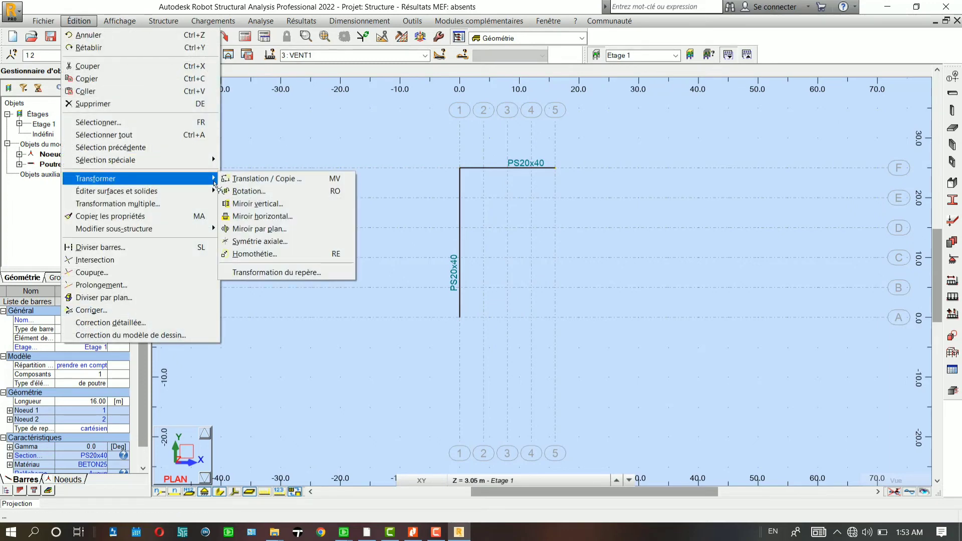
left_click(283, 181)
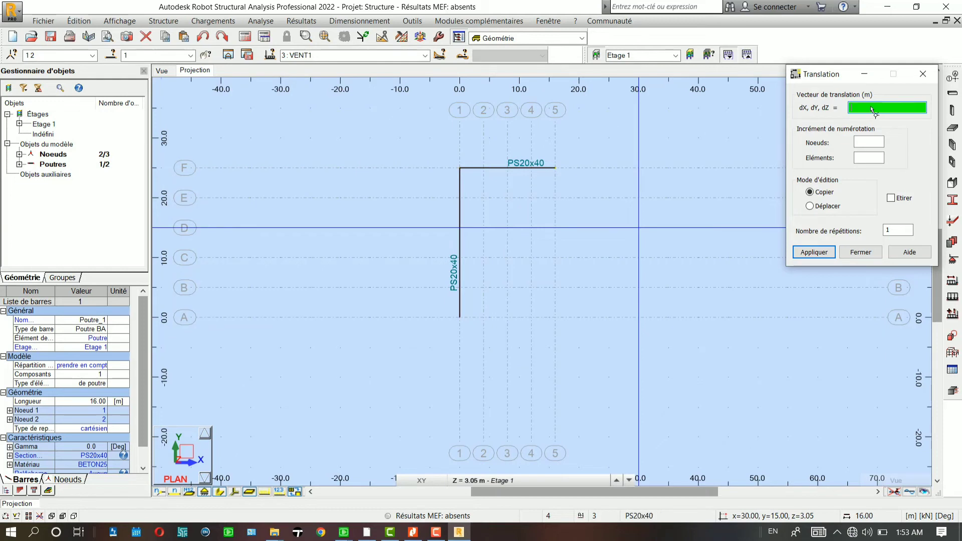
type(",-5,0")
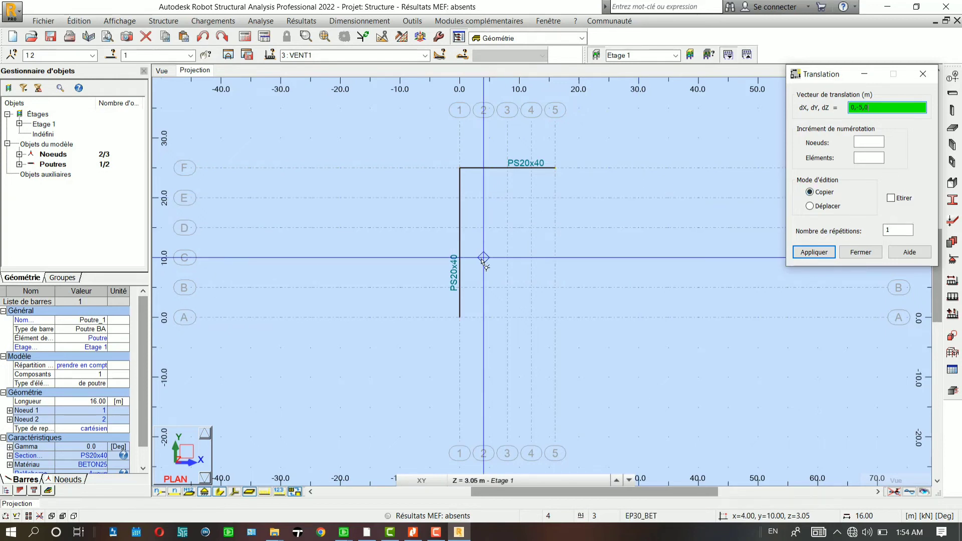
left_click(896, 230)
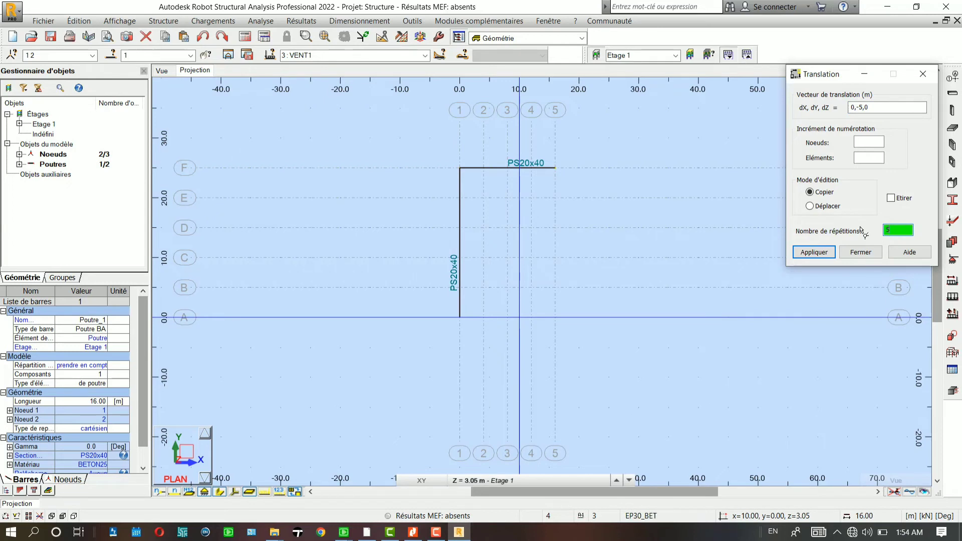
type("5")
left_click(813, 252)
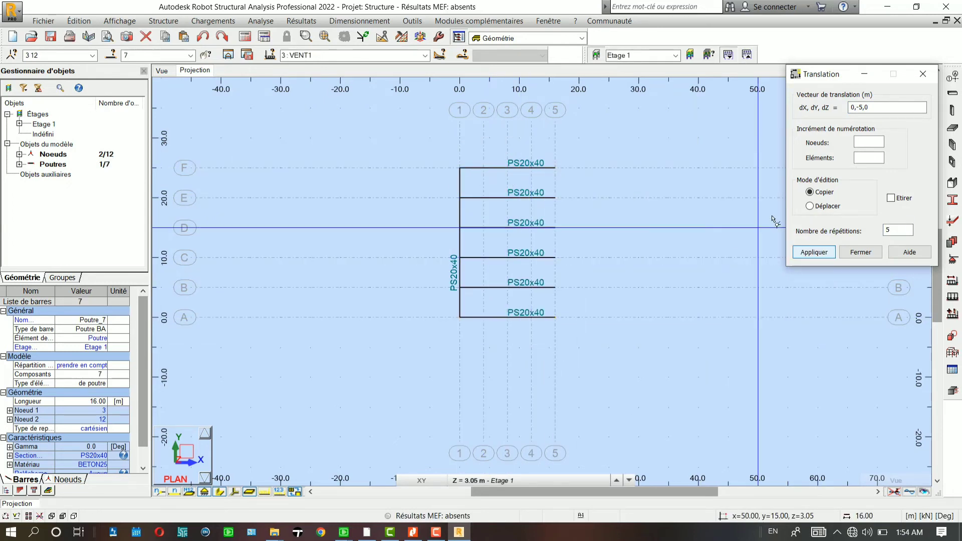
left_click(922, 74)
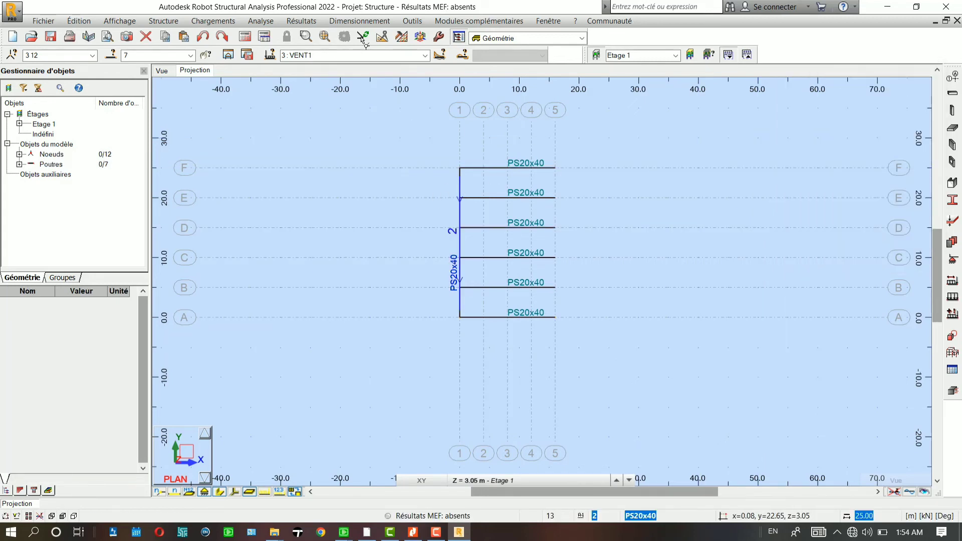
- Copy the beam on line 1 by the translation vector 4,0,0 with 4 repetitions
left_click(382, 38)
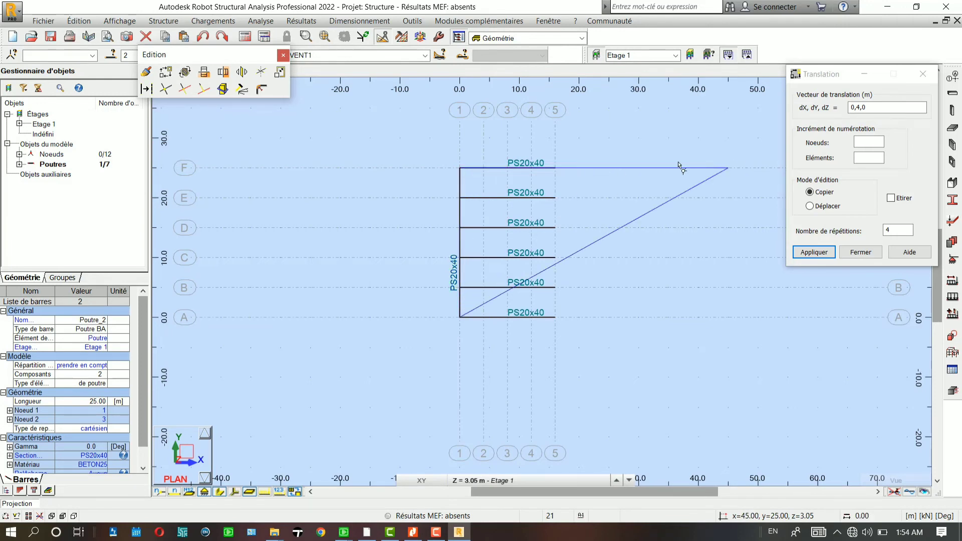
left_click(857, 108)
type("4")
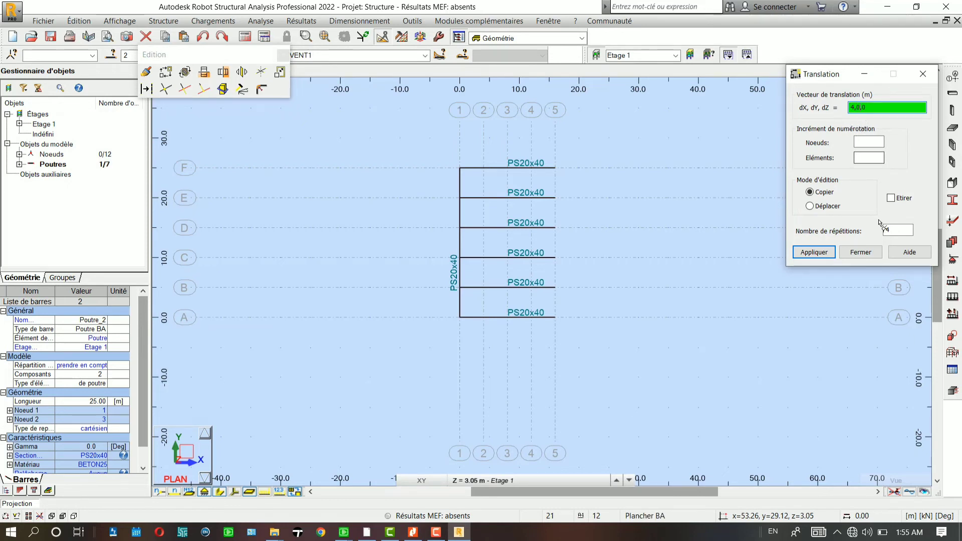
left_click(817, 253)
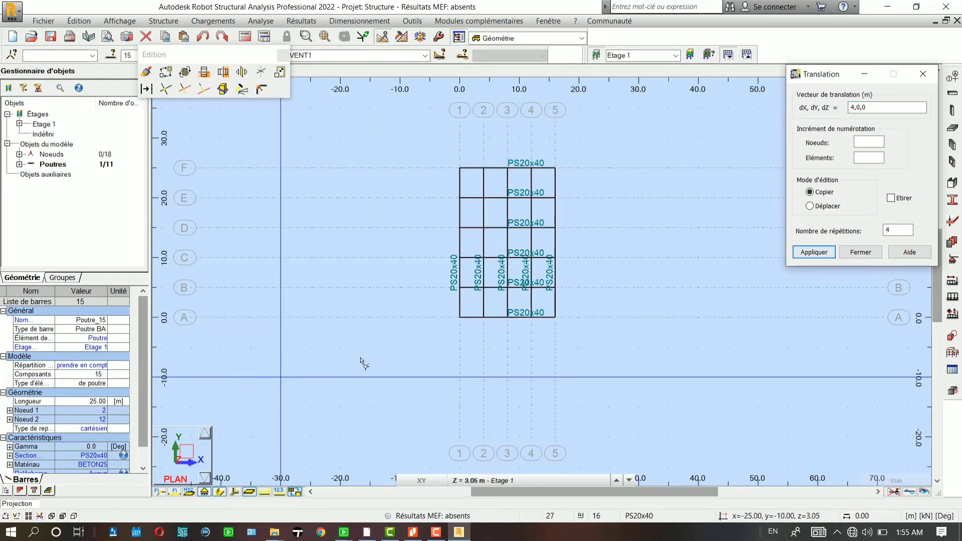
left_click(923, 74)
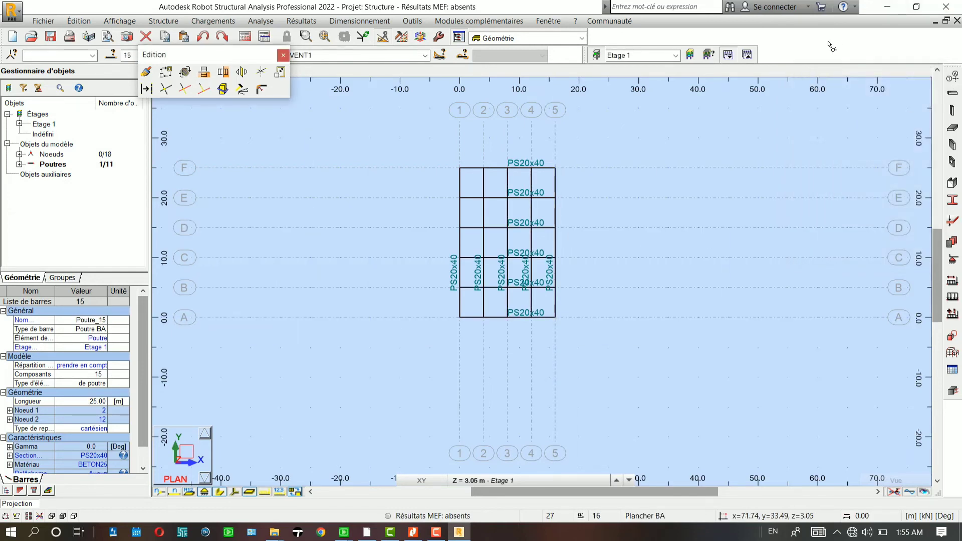
left_click(283, 55)
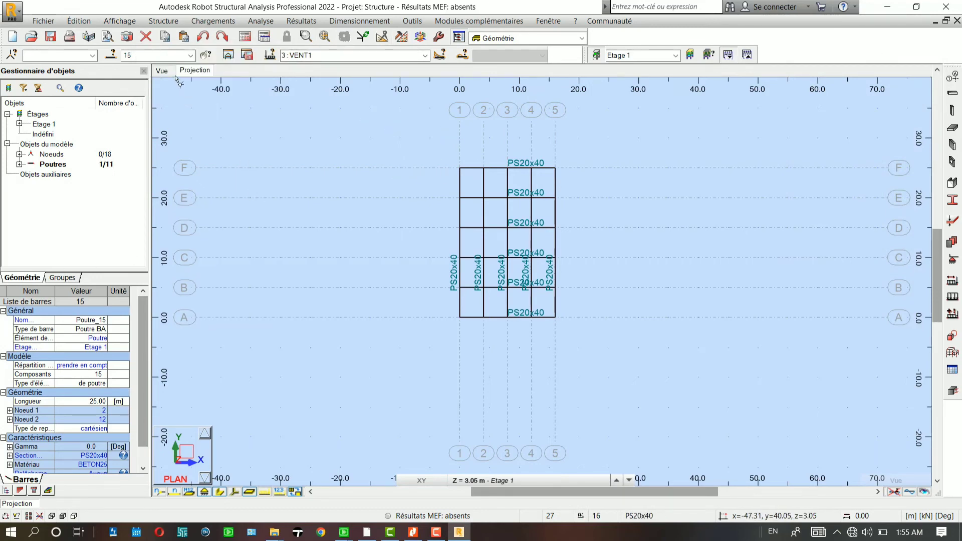
- Inspect the beam grid in the 3D view, selecting the whole floor and then only the beam on line 1
left_click(161, 71)
scroll(598, 396, "up", 3)
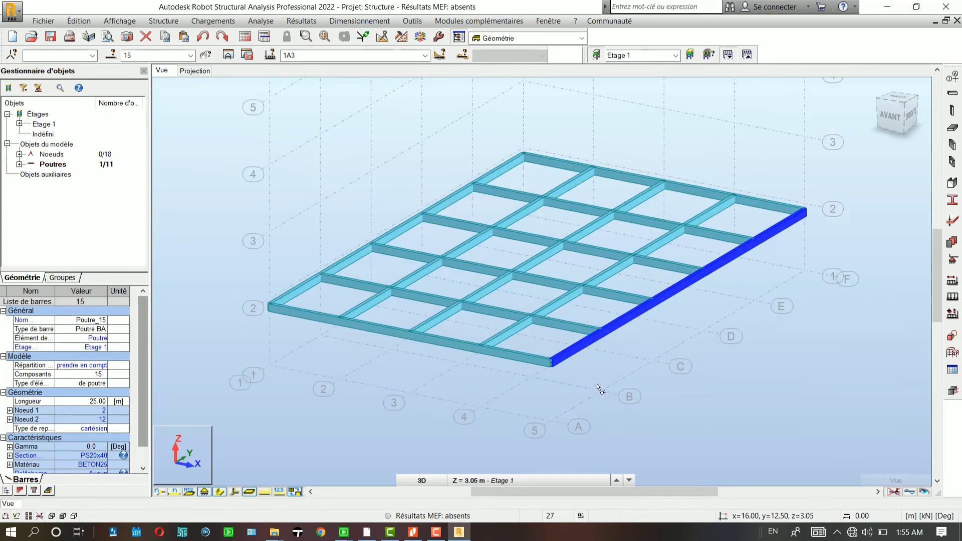
scroll(598, 363, "down", 5)
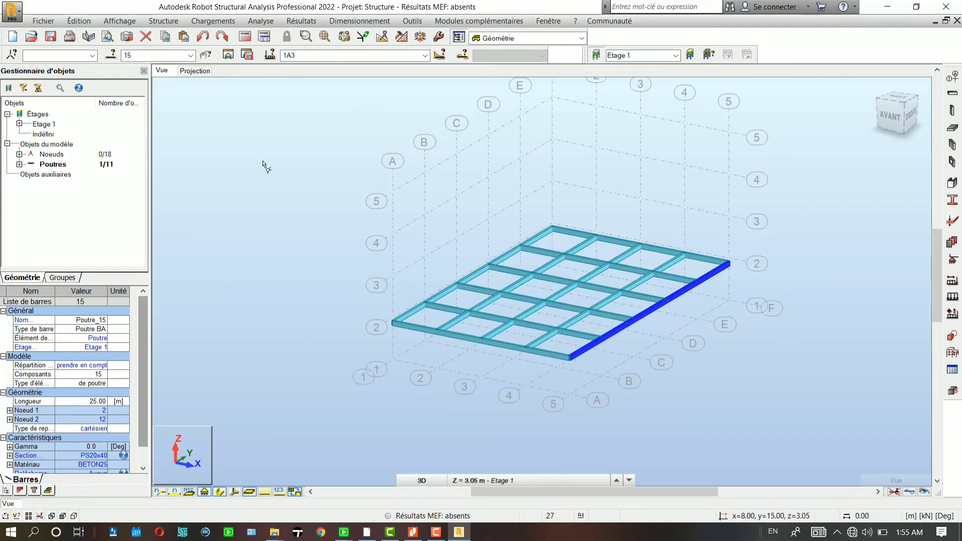
left_click_drag(328, 175, 737, 371)
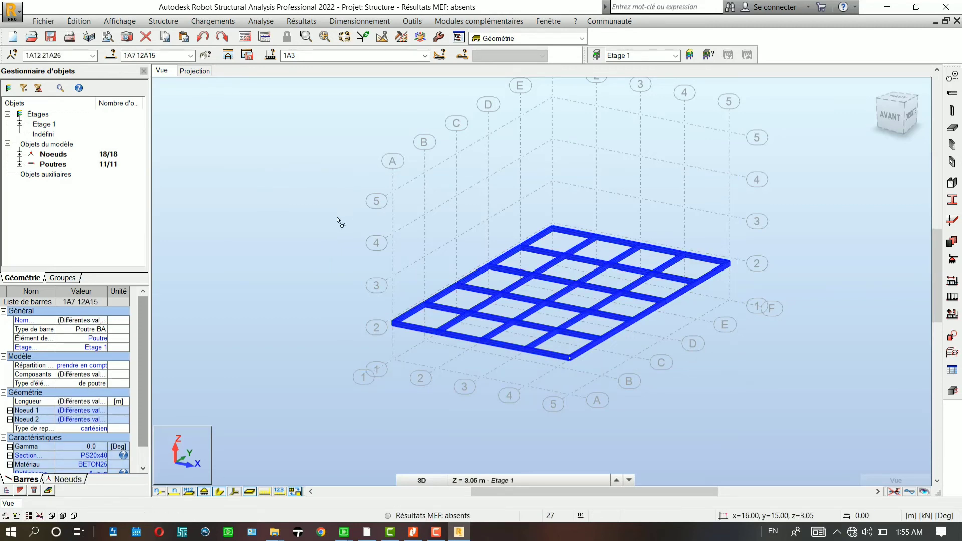
left_click(450, 294)
left_click(449, 295)
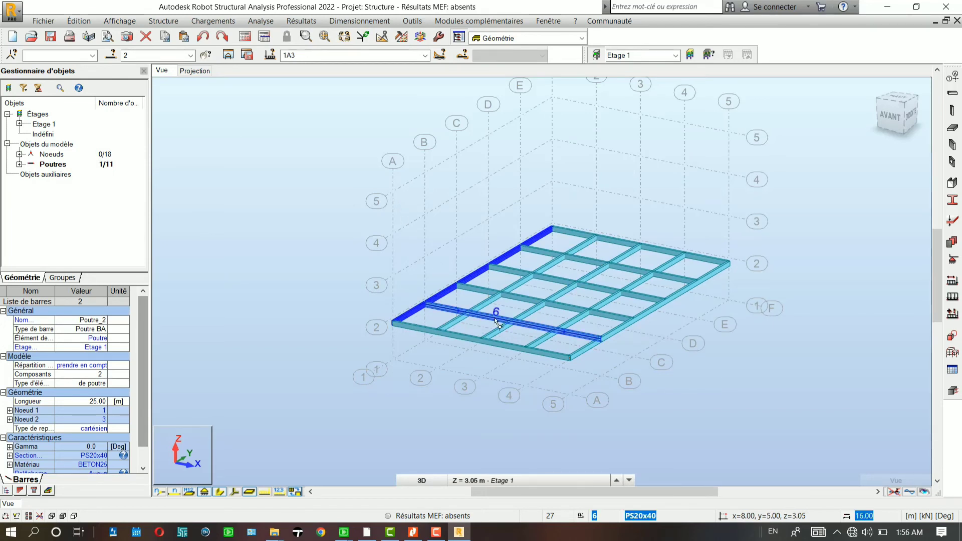
- Split all the floor beams at their intersections and check the resulting segments individually in several bays
left_click_drag(321, 117, 766, 392)
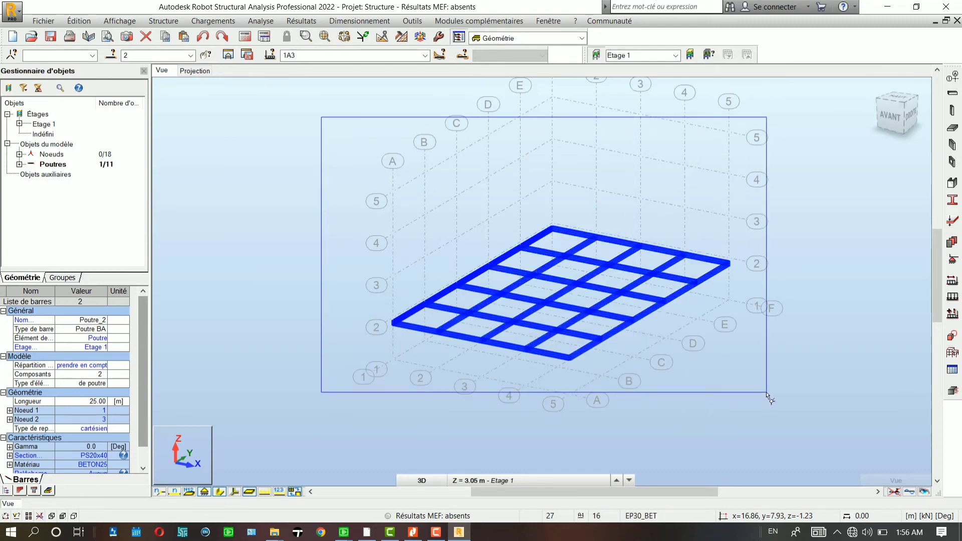
left_click_drag(767, 393, 767, 393)
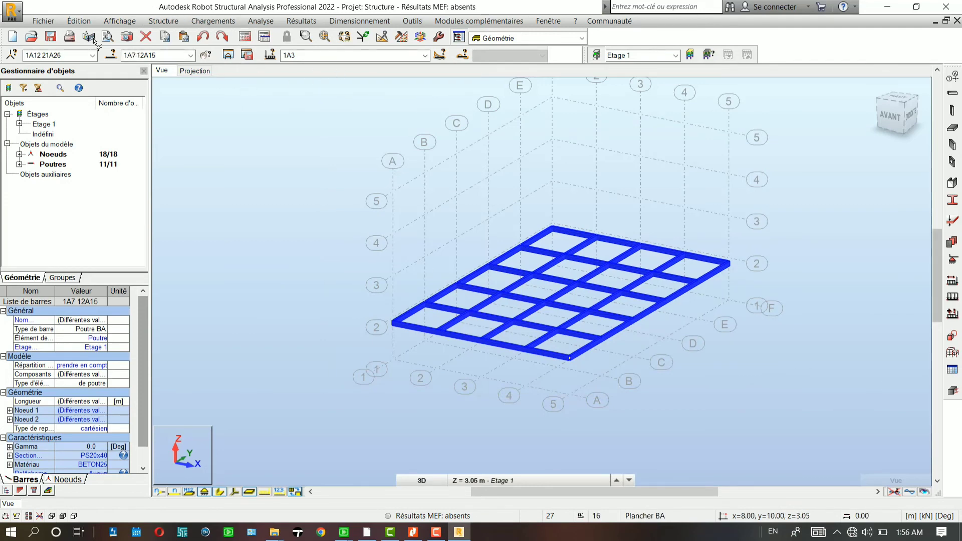
left_click(54, 23)
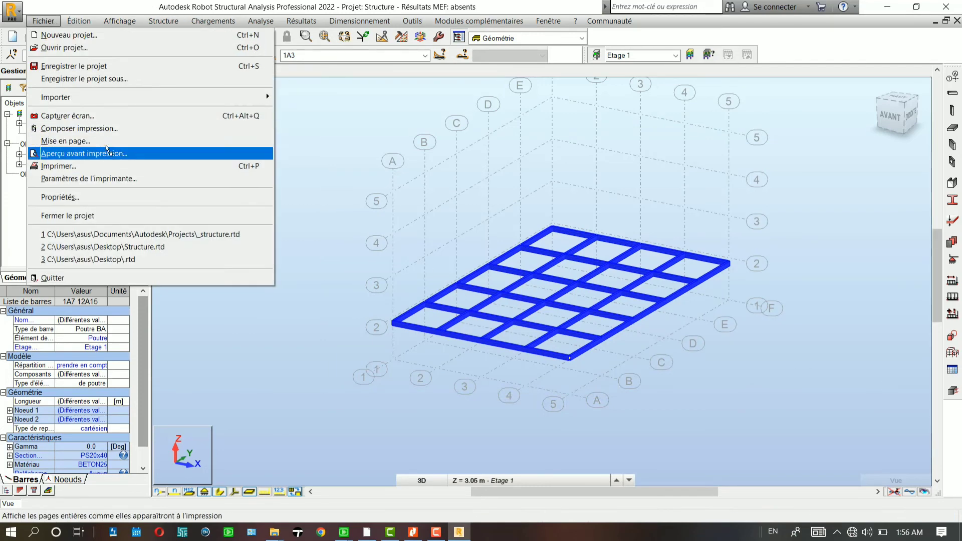
mouse_move(88, 21)
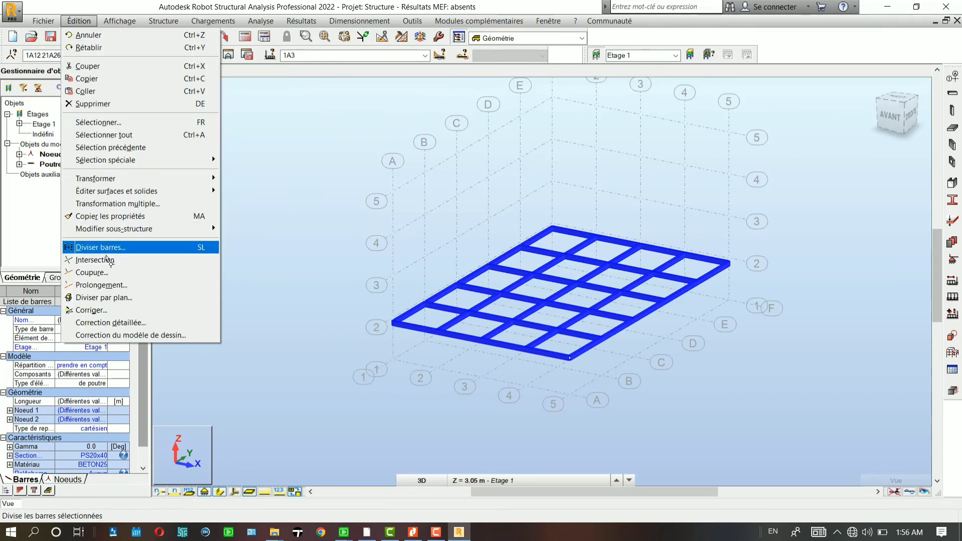
left_click(107, 260)
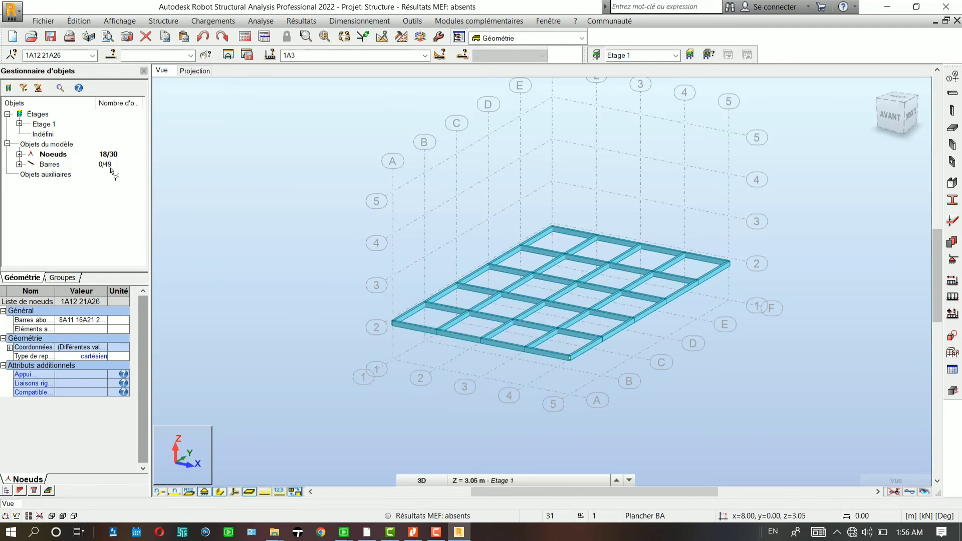
left_click(530, 311)
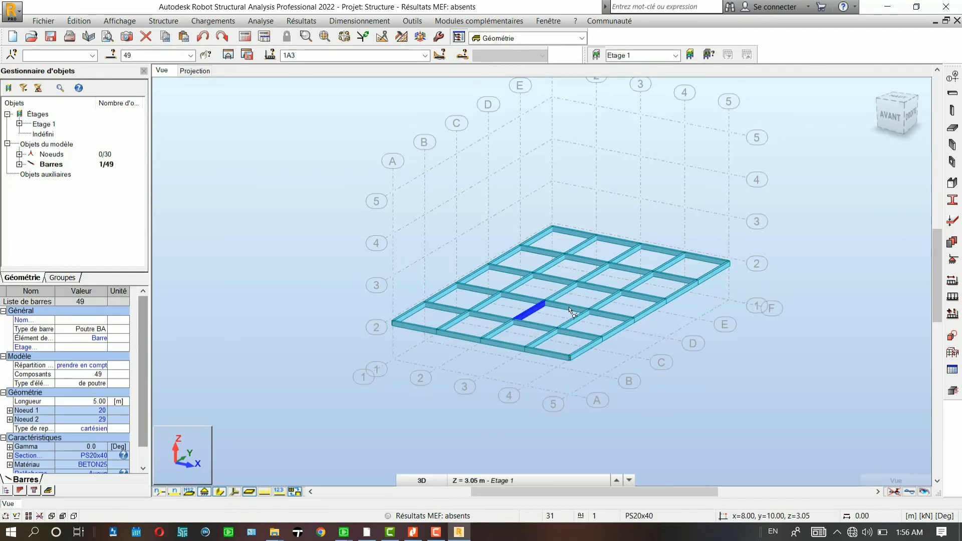
left_click(601, 317)
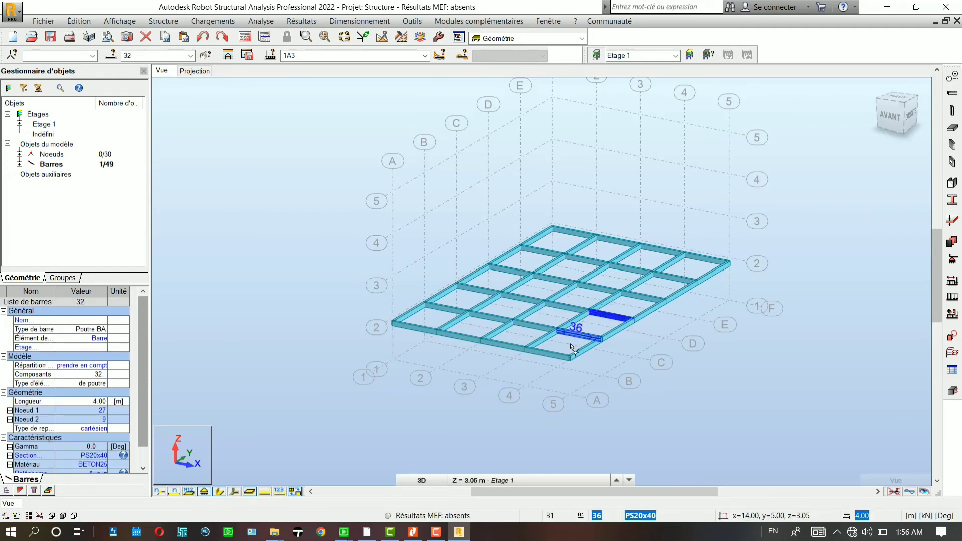
left_click(559, 357)
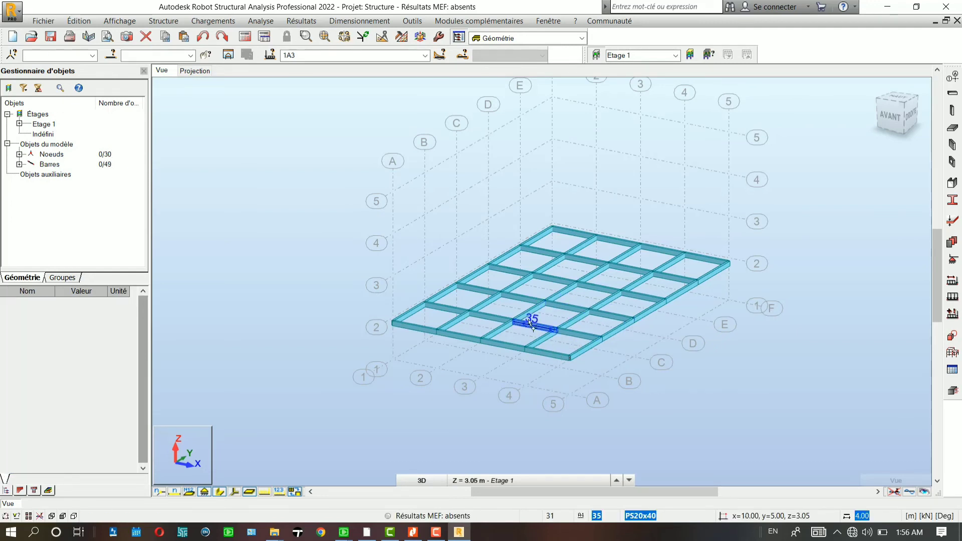
left_click(490, 297)
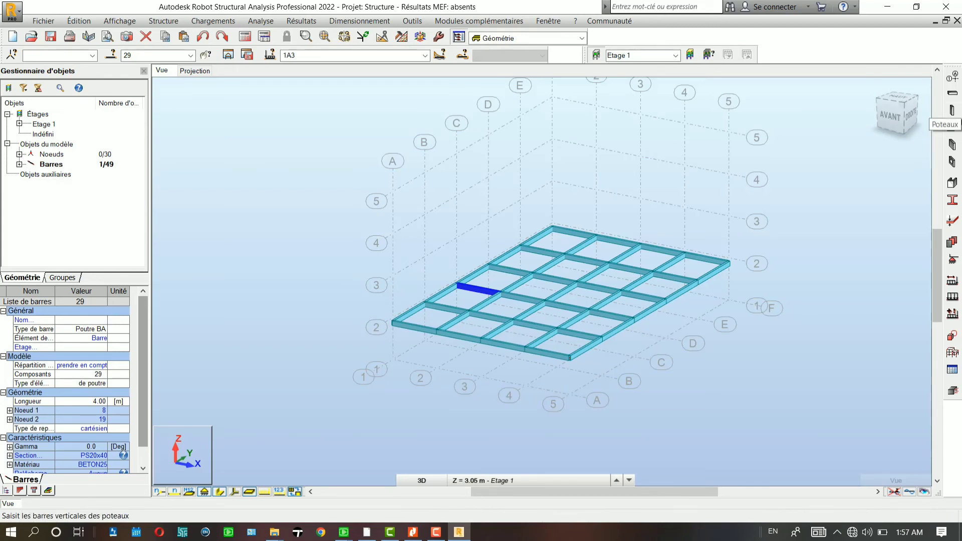
- Define a Poteau BA column with section C 45x45 and height 3.5 m, and set the 3D work level to Lignes de construction 2
left_click(953, 110)
left_click(883, 142)
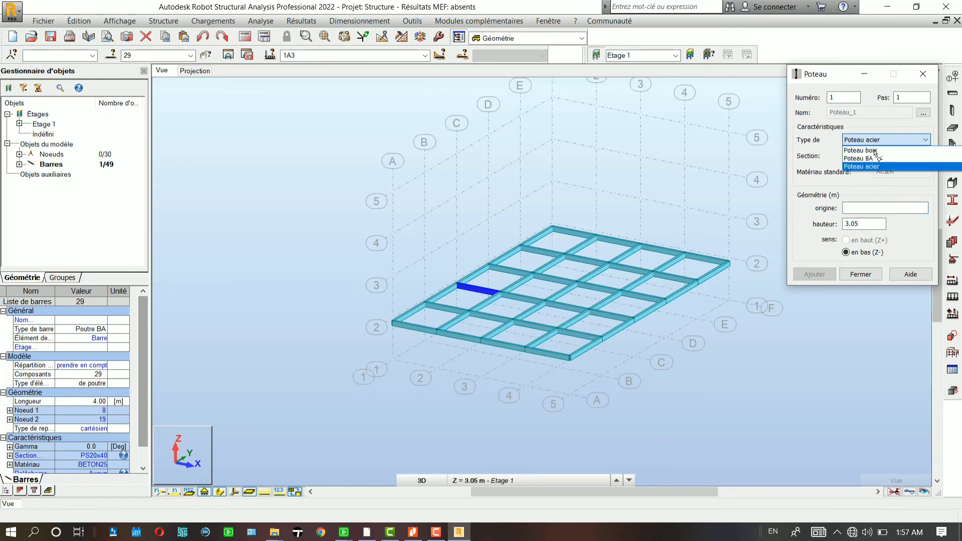
left_click(883, 167)
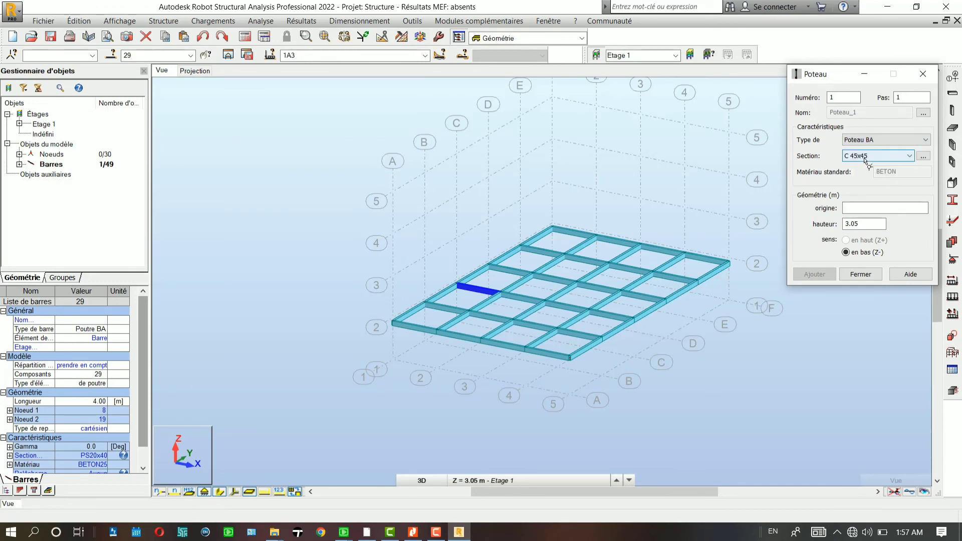
left_click(875, 208)
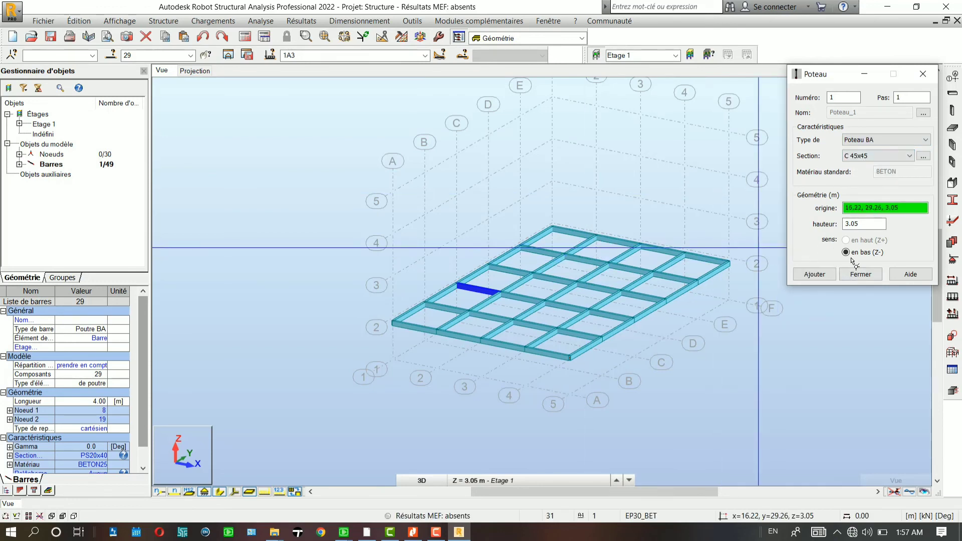
left_click(863, 224)
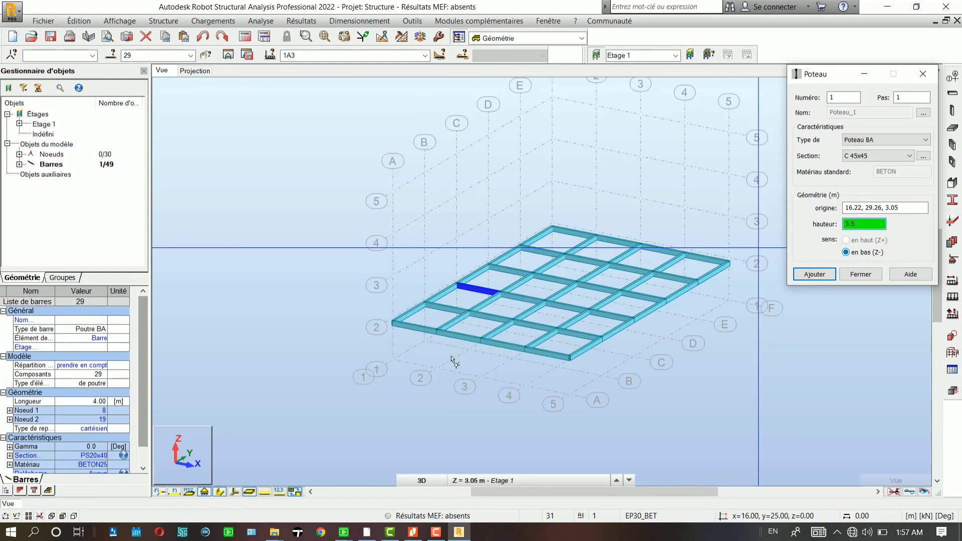
left_click(510, 481)
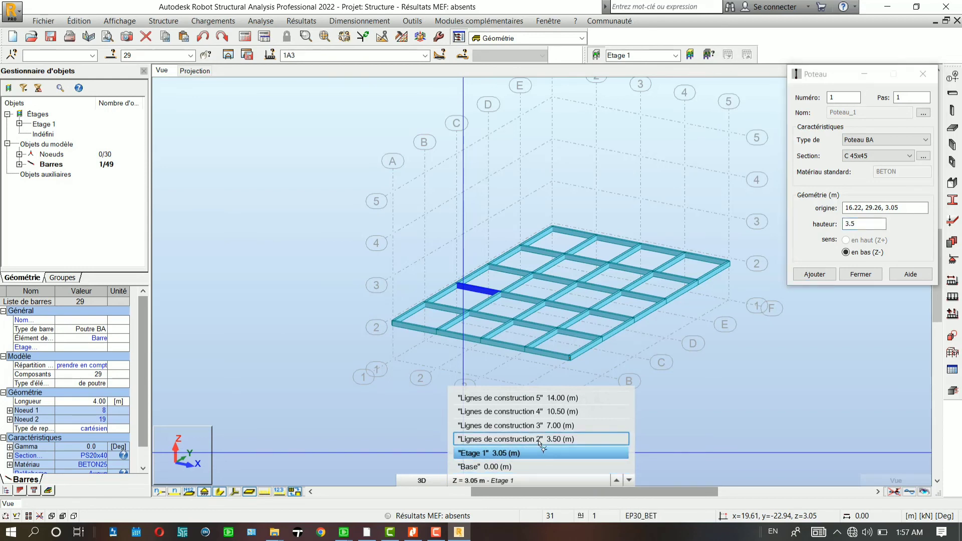
left_click(539, 441)
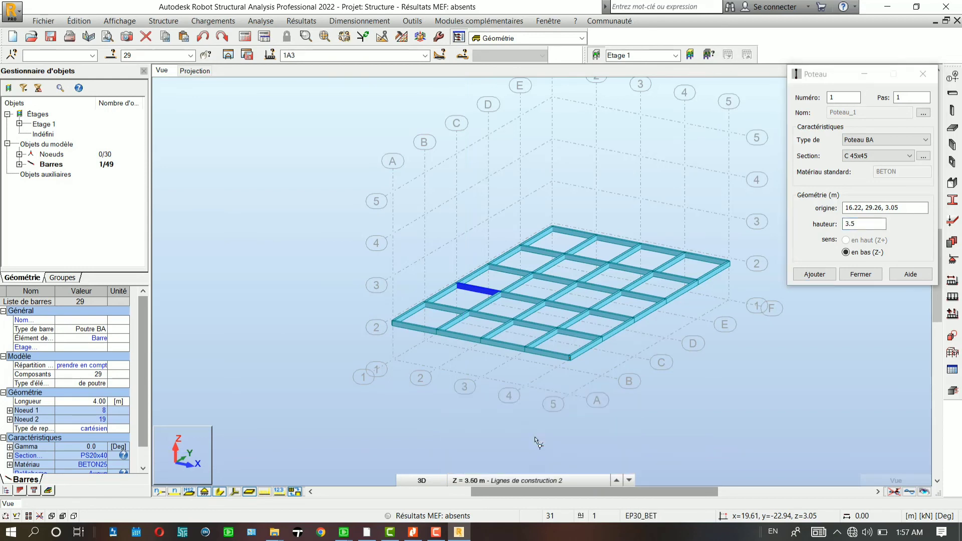
- Add a C 45x45 column at the origin 16.22, 29.26, 3.05 while working in the plan projection
left_click(195, 70)
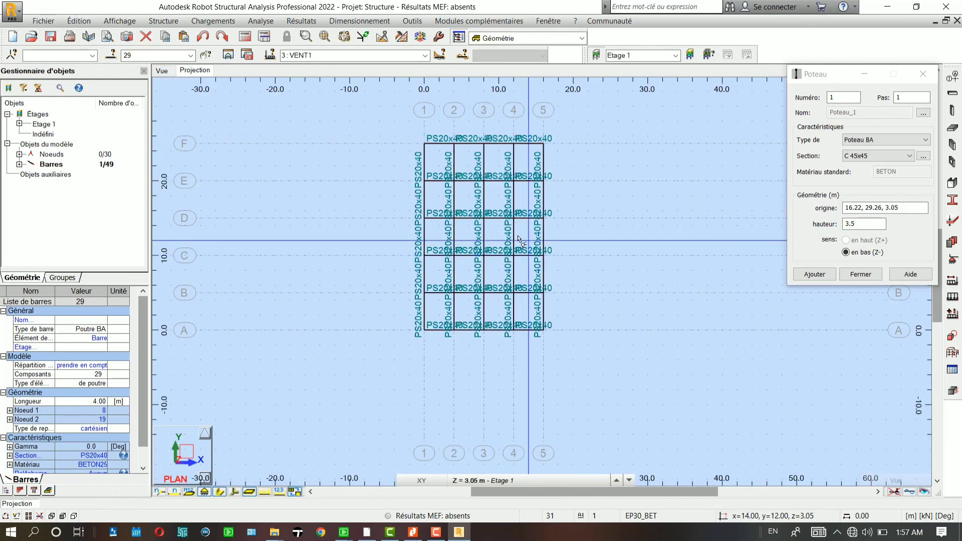
scroll(519, 239, "up", 3)
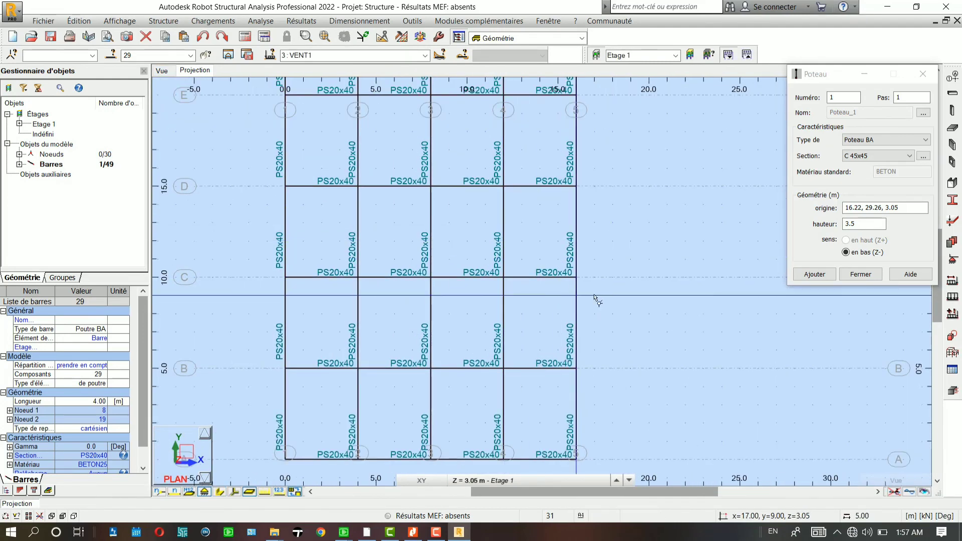
left_click(815, 274)
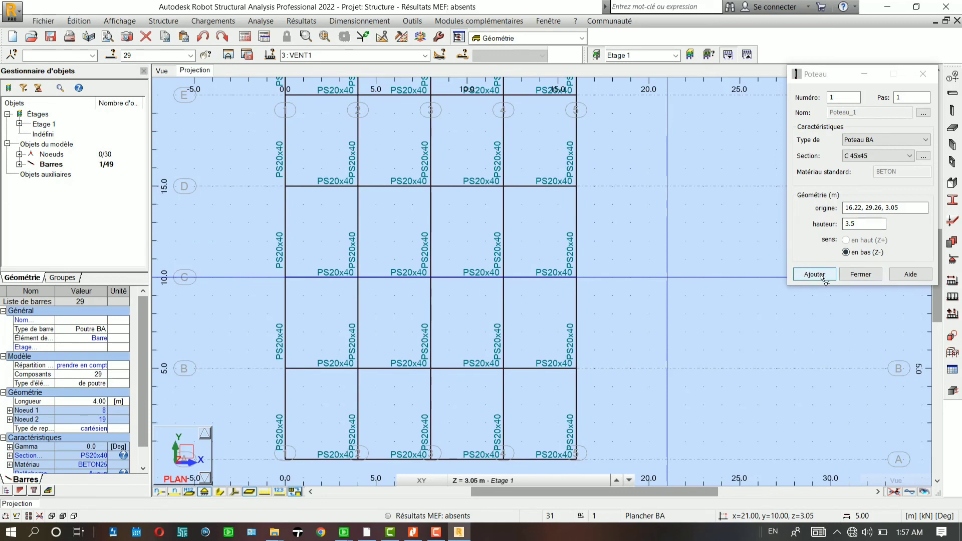
left_click(815, 274)
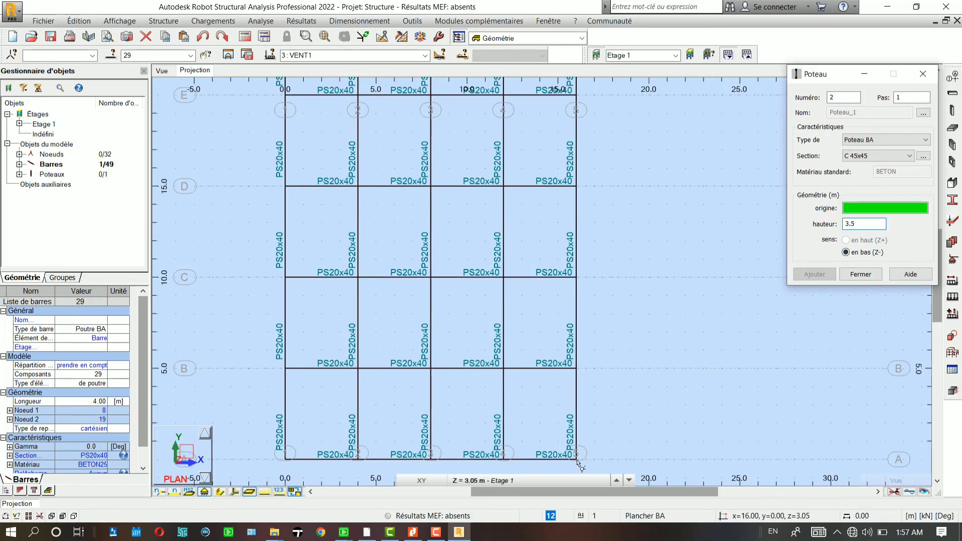
- Place C 45x45 columns along axis A at its intersections with lines 5 to 1, and finish column placement
left_click(577, 460)
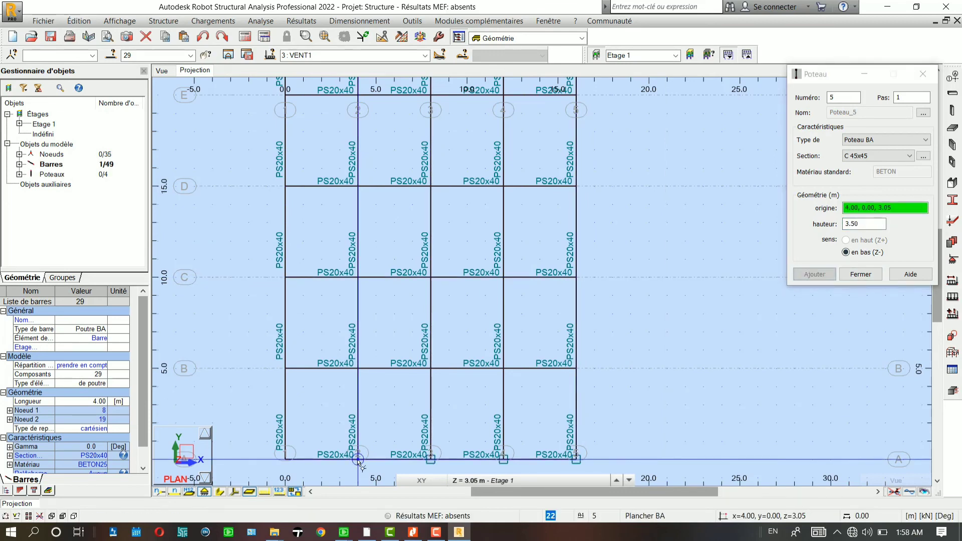
left_click(358, 460)
left_click(286, 459)
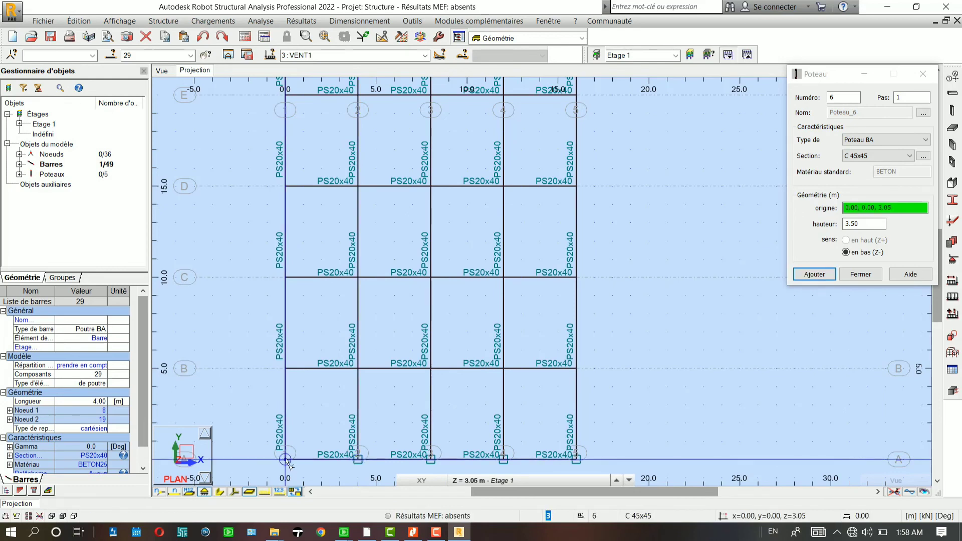
scroll(608, 285, "down", 1)
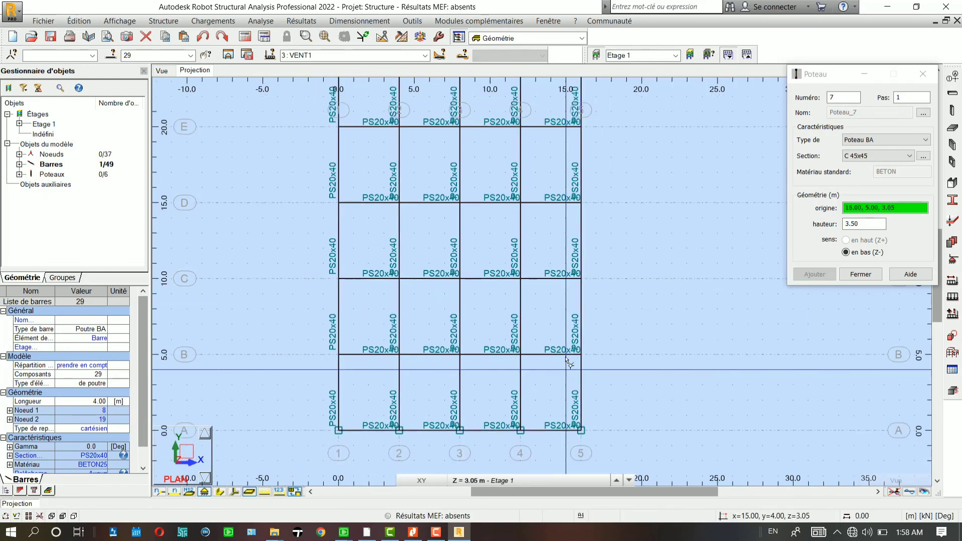
left_click(546, 388)
scroll(461, 171, "down", 2)
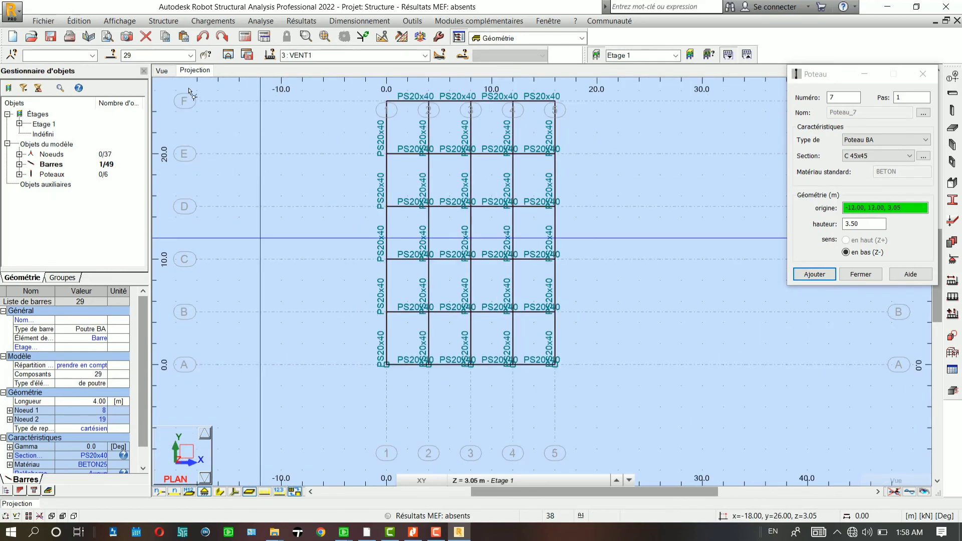
left_click(922, 74)
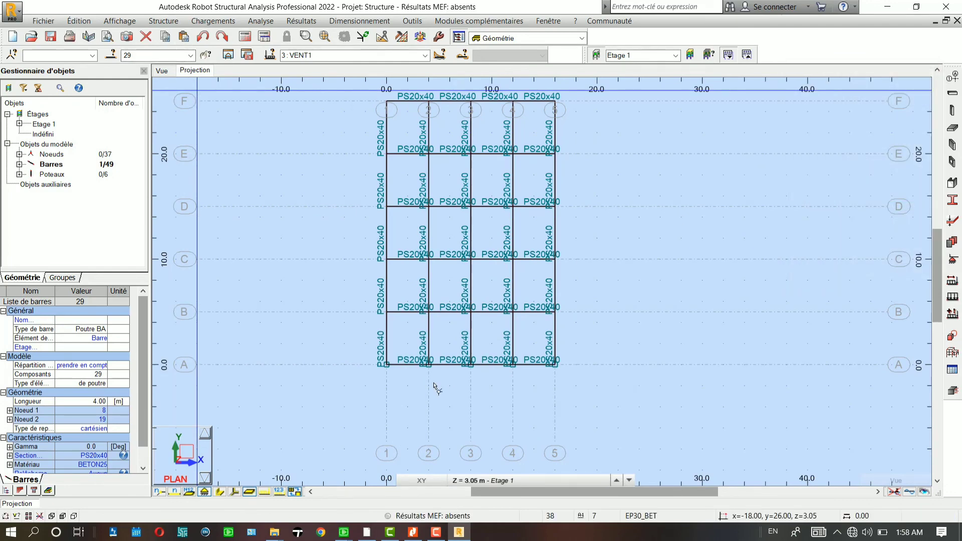
- Copy the row of columns along axis A with translation vector 0,5,0 and 5 repetitions to reach axis F
left_click_drag(361, 354, 584, 400)
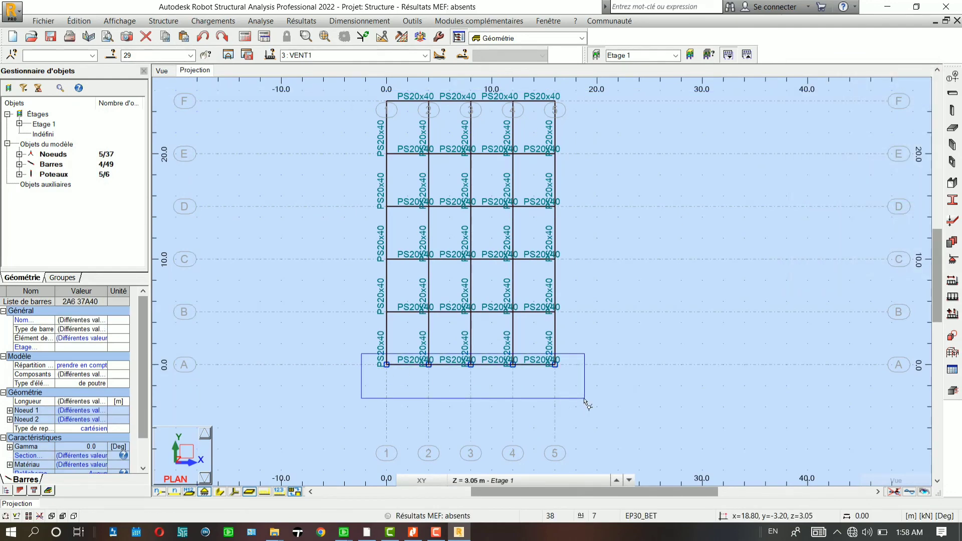
scroll(561, 367, "up", 2)
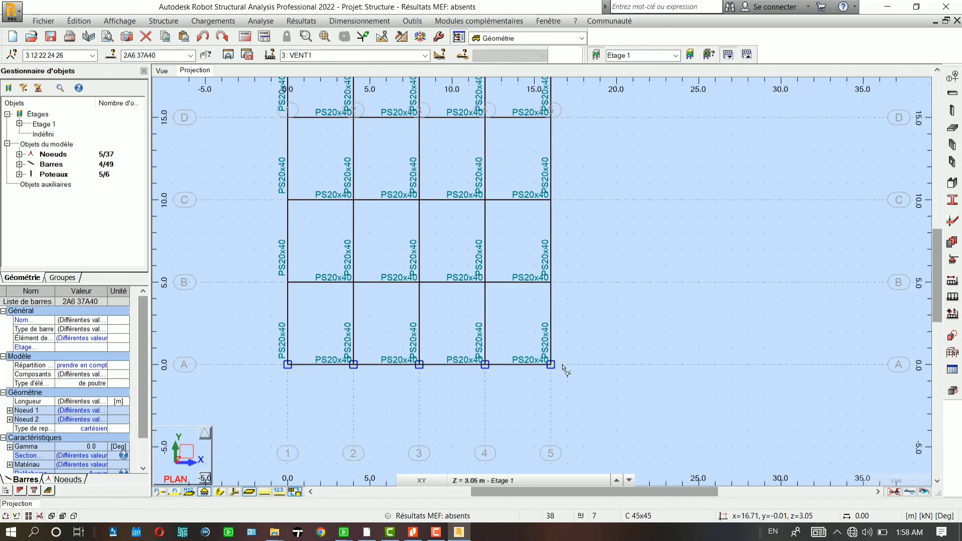
scroll(565, 371, "down", 3)
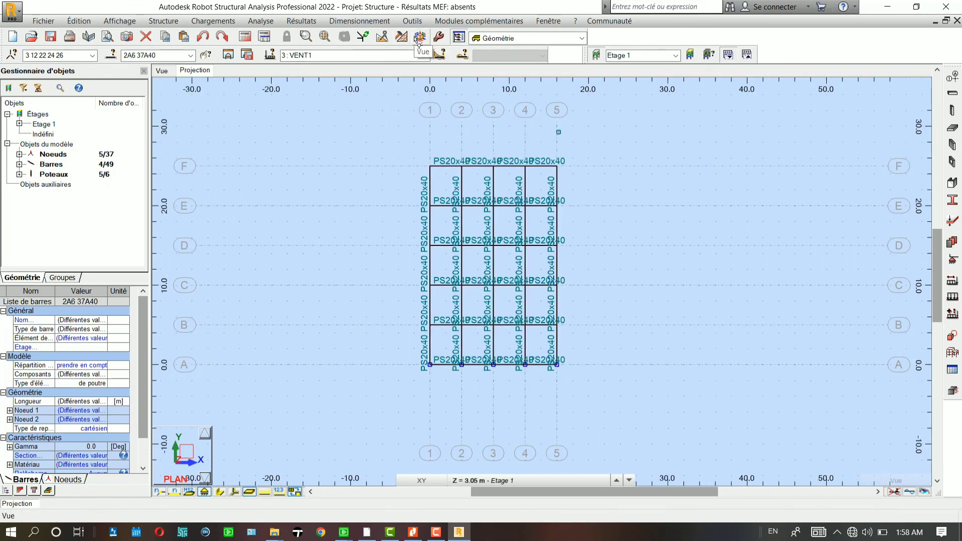
left_click(381, 37)
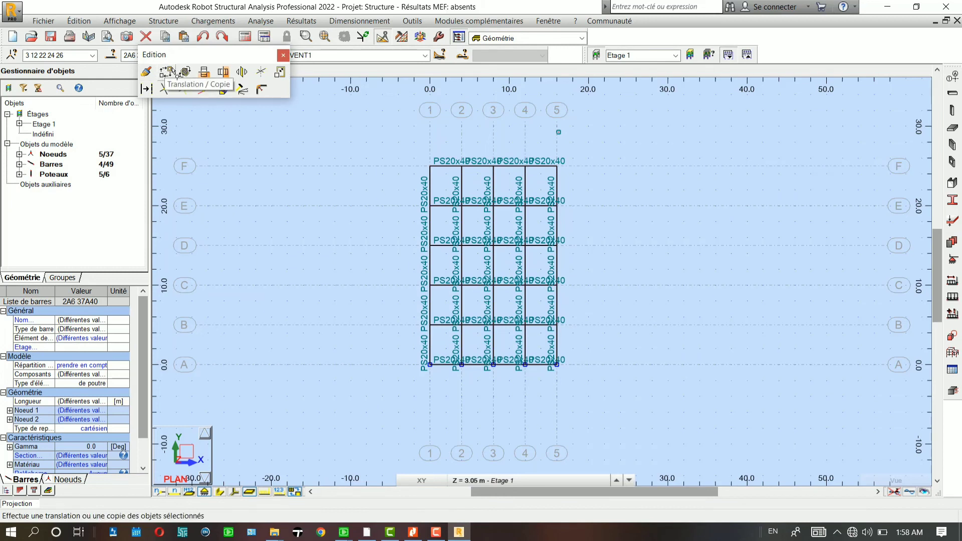
left_click(167, 71)
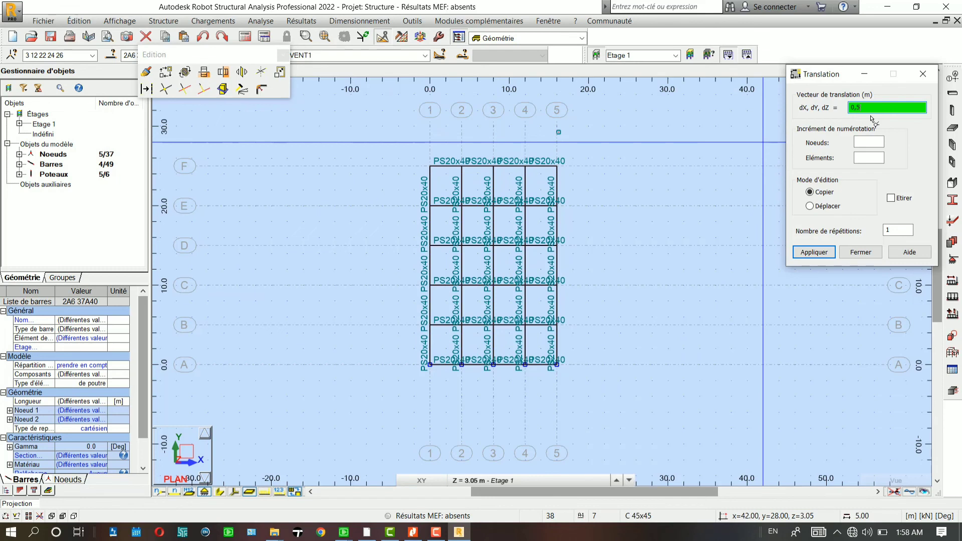
key("BackSpace")
left_click_drag(896, 229, 866, 228)
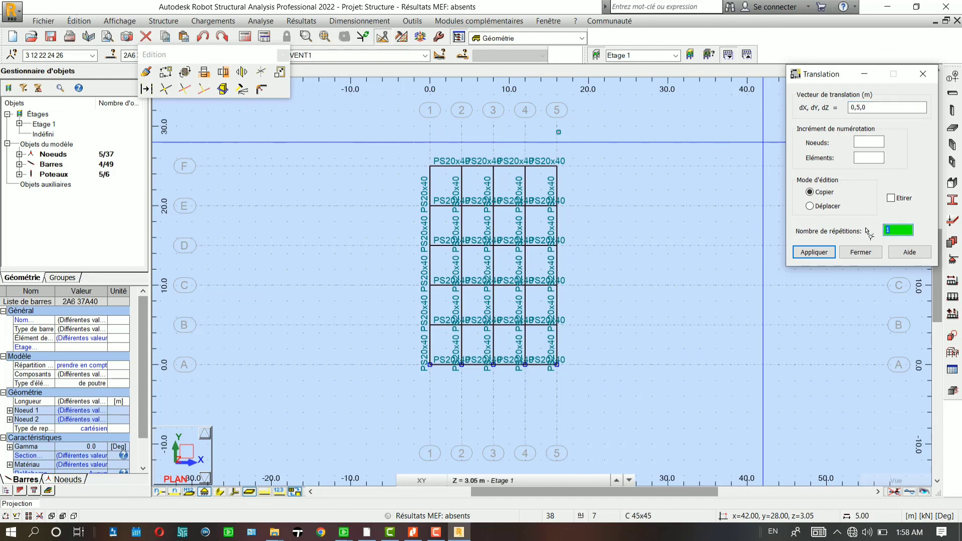
left_click(809, 253)
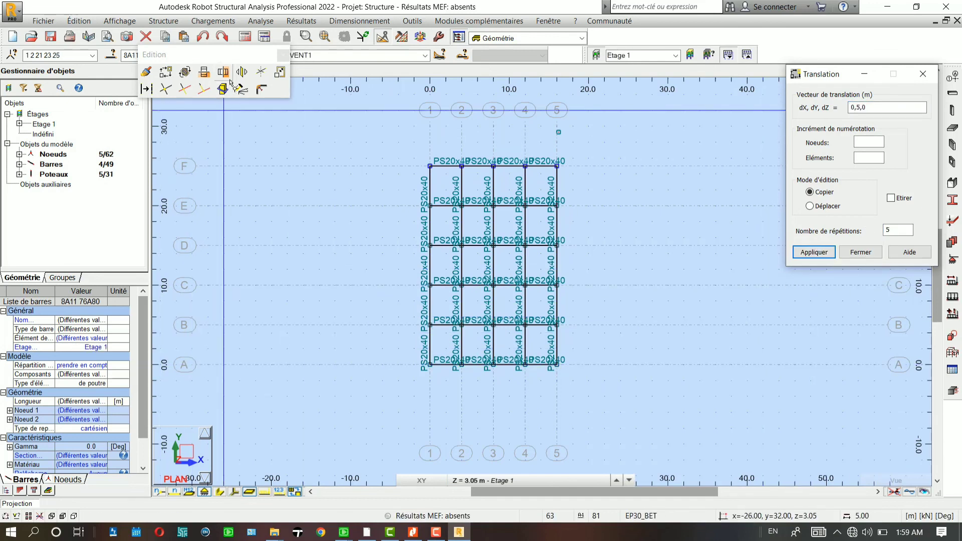
left_click(922, 74)
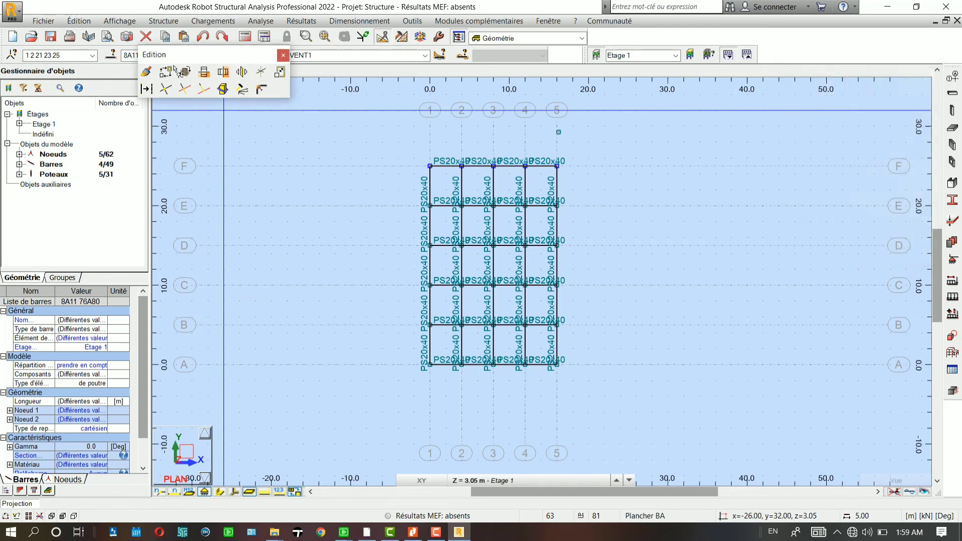
left_click(284, 54)
- In the 3D view, delete the isolated column standing outside the grid beyond axis F
left_click(162, 70)
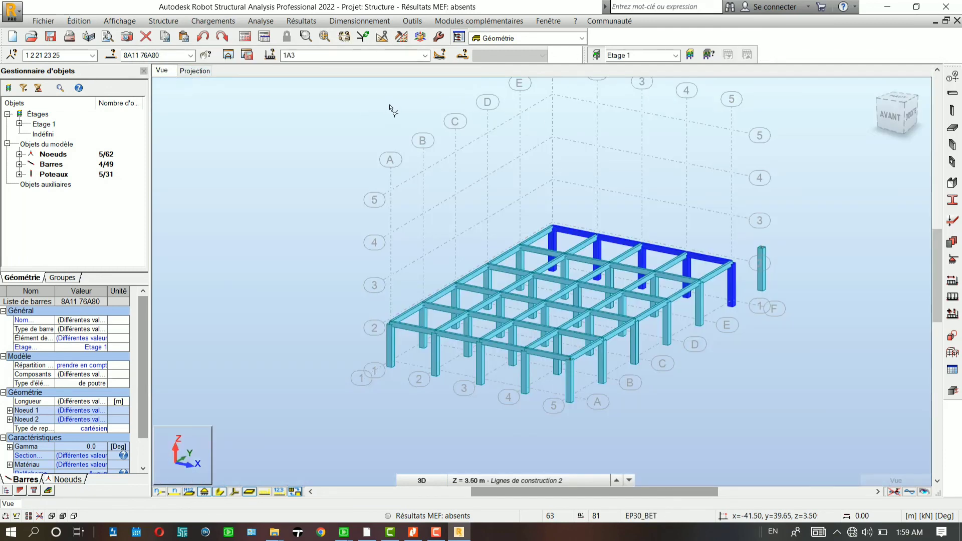
scroll(714, 326, "up", 3)
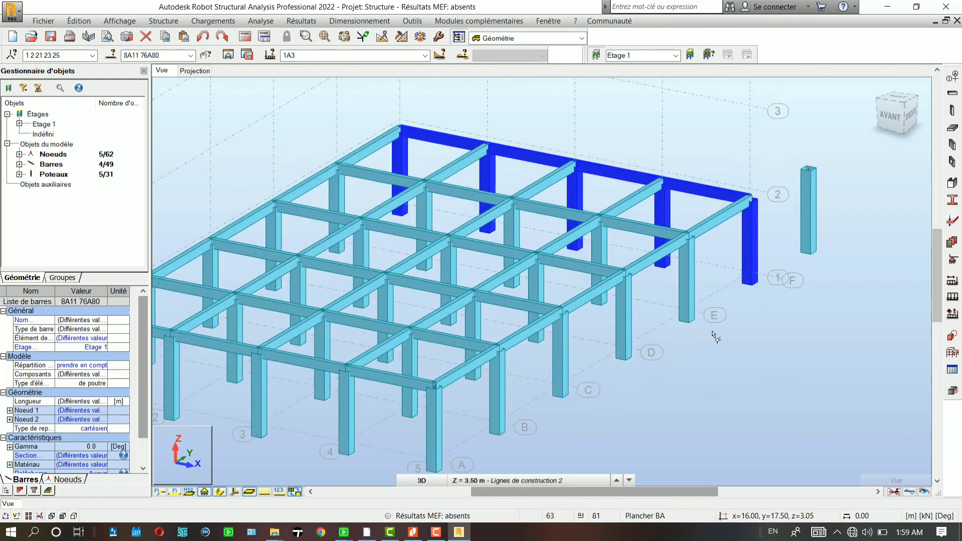
scroll(664, 336, "down", 3)
middle_click_drag(667, 330, 572, 349, "shift")
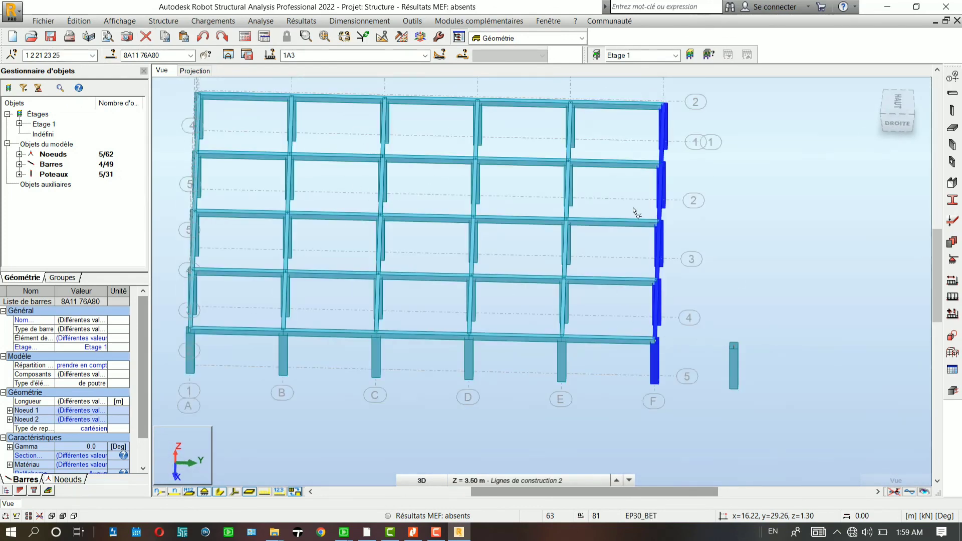
left_click(715, 175)
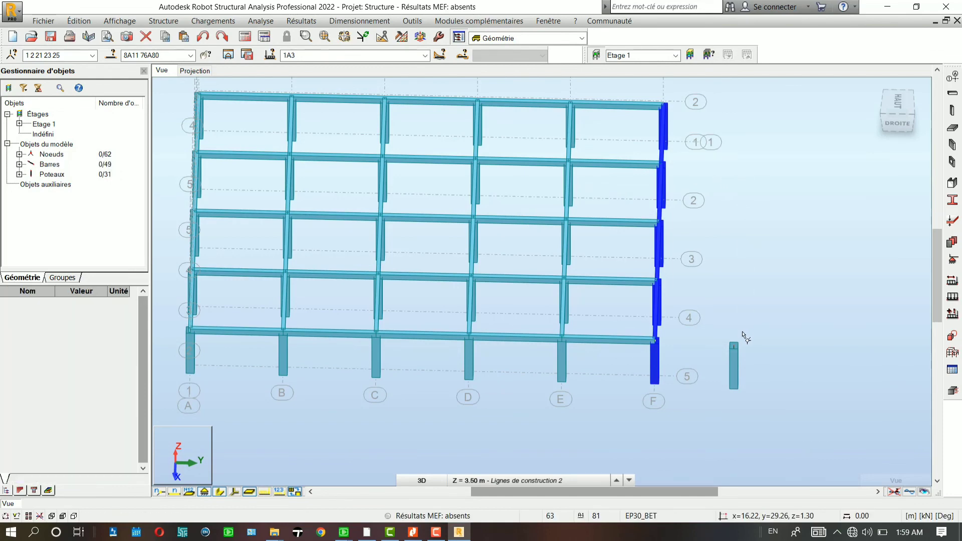
left_click(735, 371)
key("Delete")
scroll(629, 288, "down", 3)
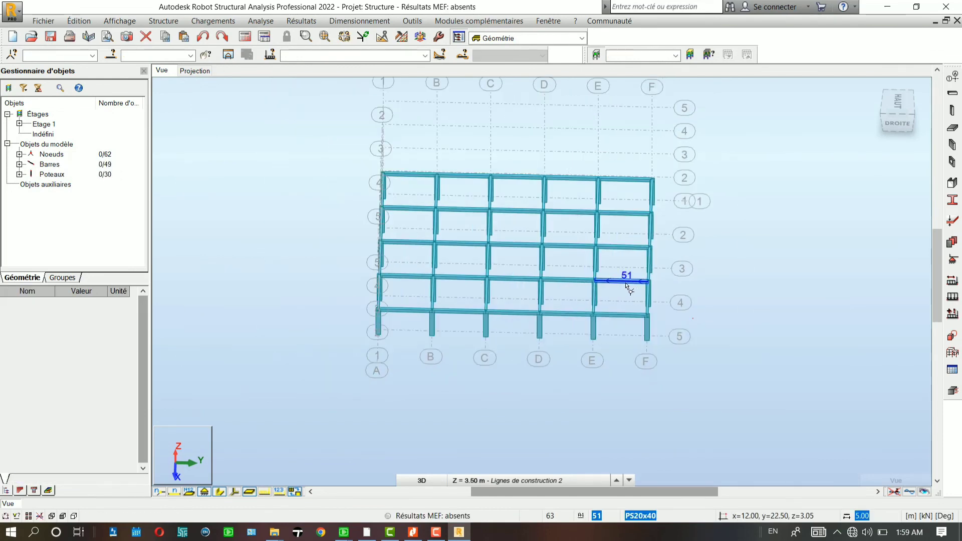
- Examine the beam and column frame in 3D from several sides, checking the columns under every grid intersection
middle_click_drag(622, 266, 650, 244)
scroll(684, 240, "up", 1)
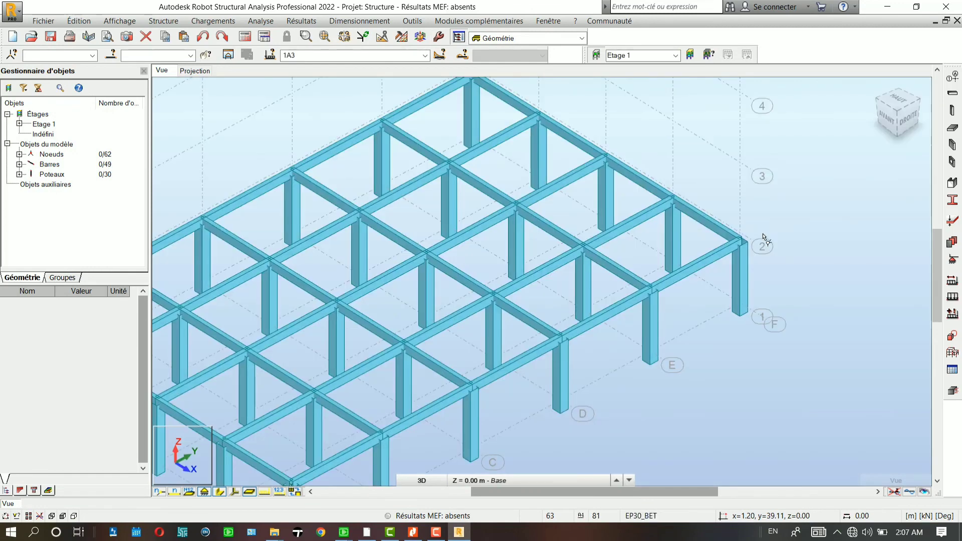
scroll(759, 280, "down", 3)
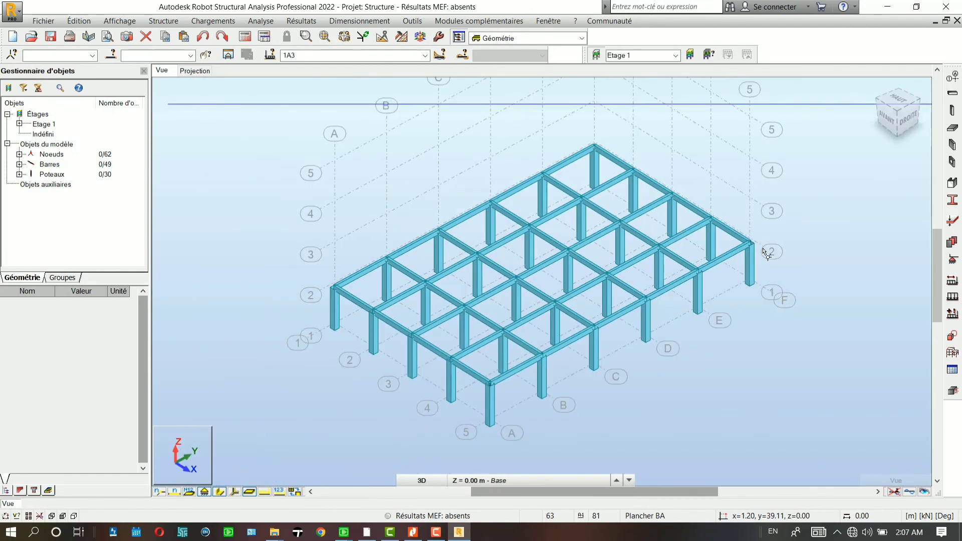
scroll(759, 280, "up", 5)
scroll(759, 280, "down", 3)
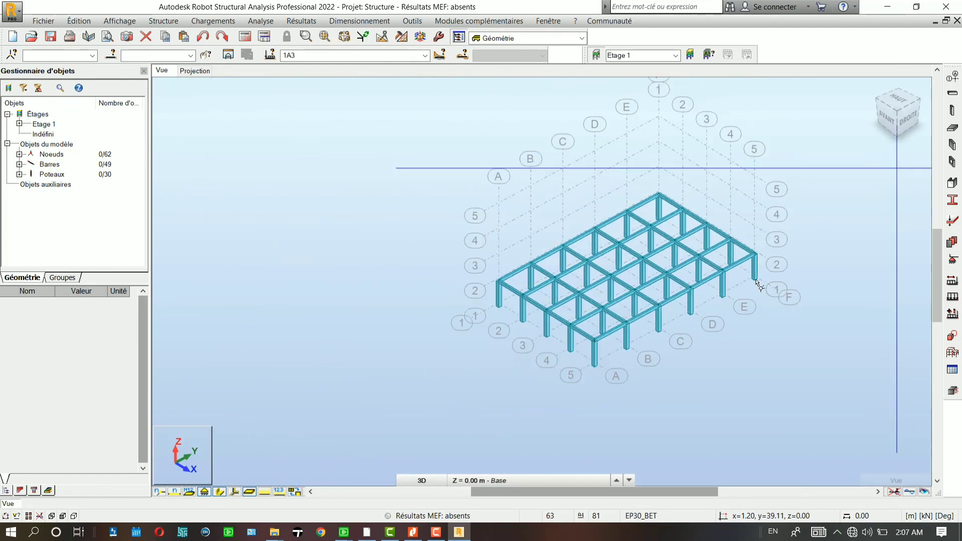
scroll(679, 276, "up", 4)
middle_click_drag(679, 276, 653, 267, "shift")
scroll(653, 269, "up", 1)
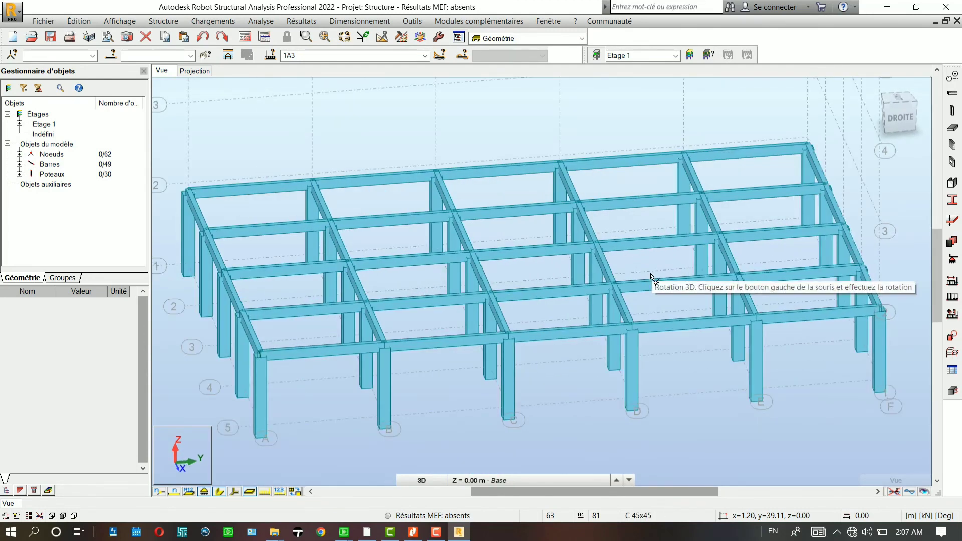
scroll(653, 275, "down", 4)
middle_click_drag(641, 300, 716, 311, "shift")
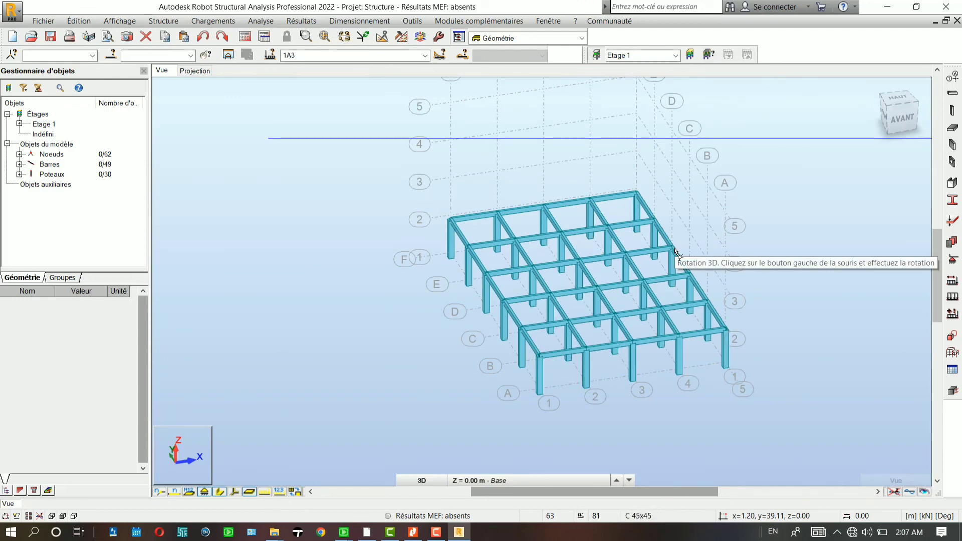
scroll(677, 261, "up", 3)
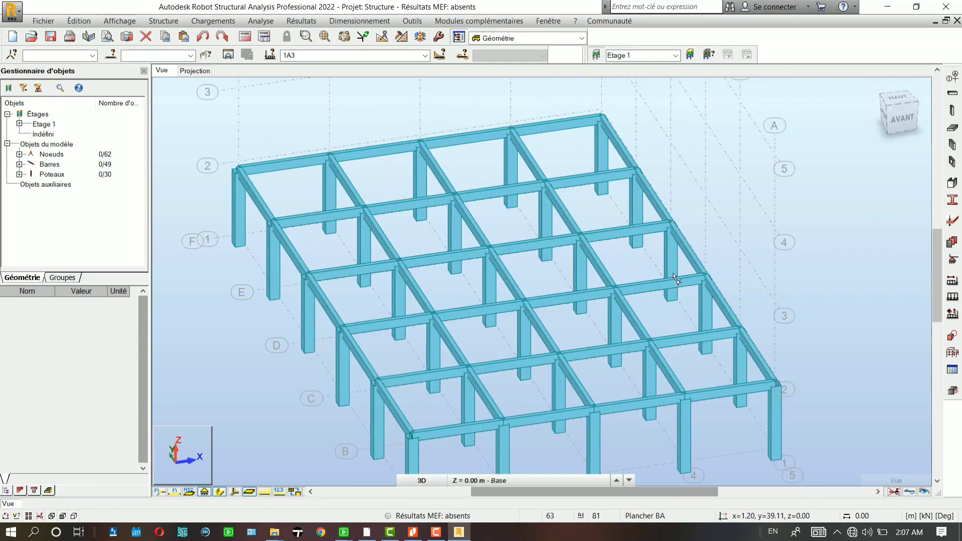
scroll(678, 280, "down", 3)
left_click_drag(754, 217, 729, 216)
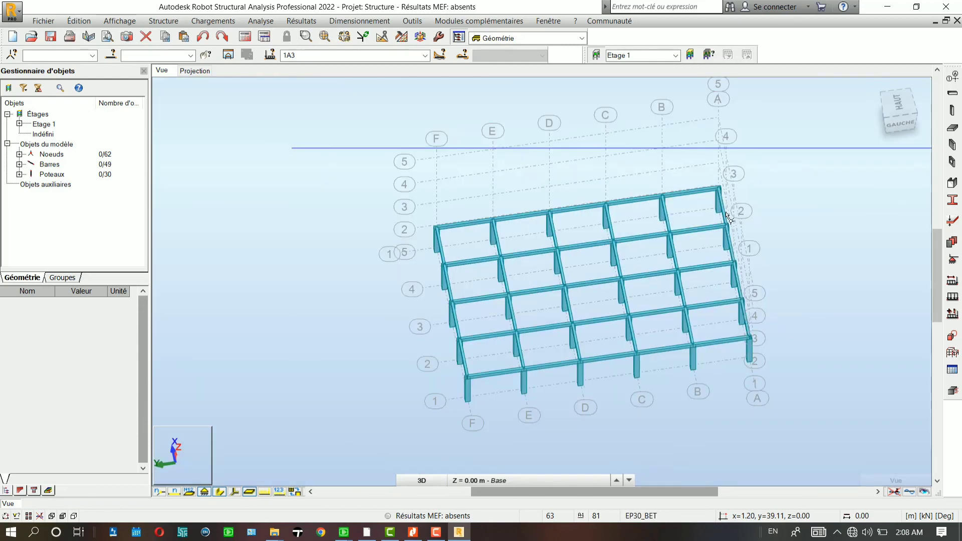